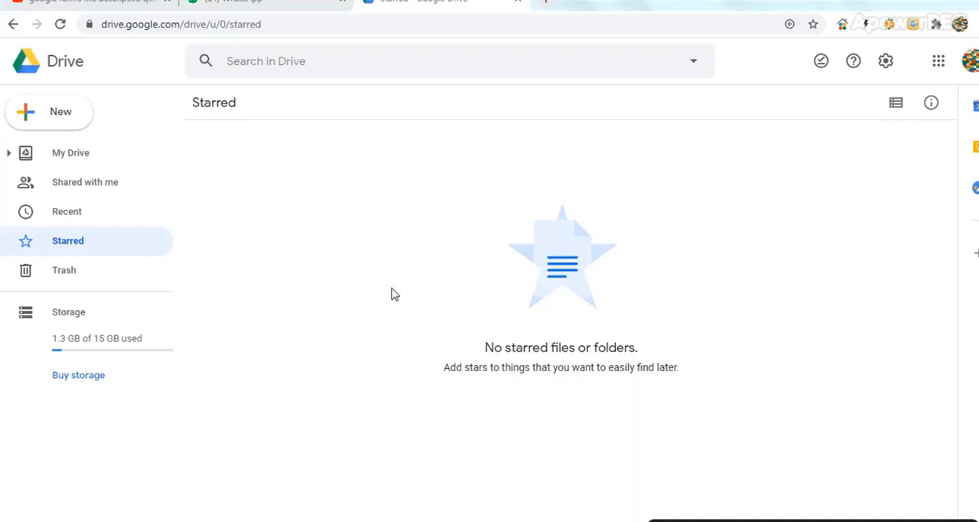
# Create a new blank Google Forms form from Drive
pyautogui.click(33, 123)
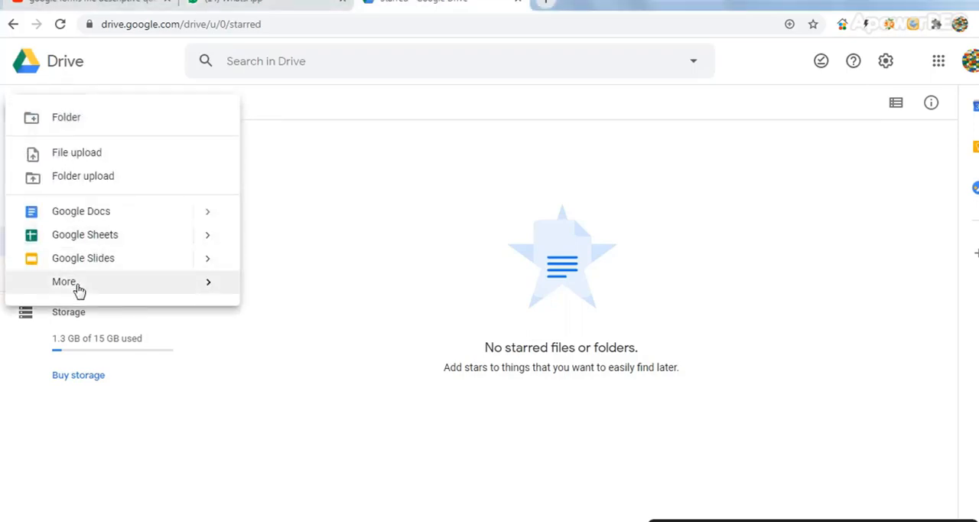
pyautogui.moveTo(80, 289)
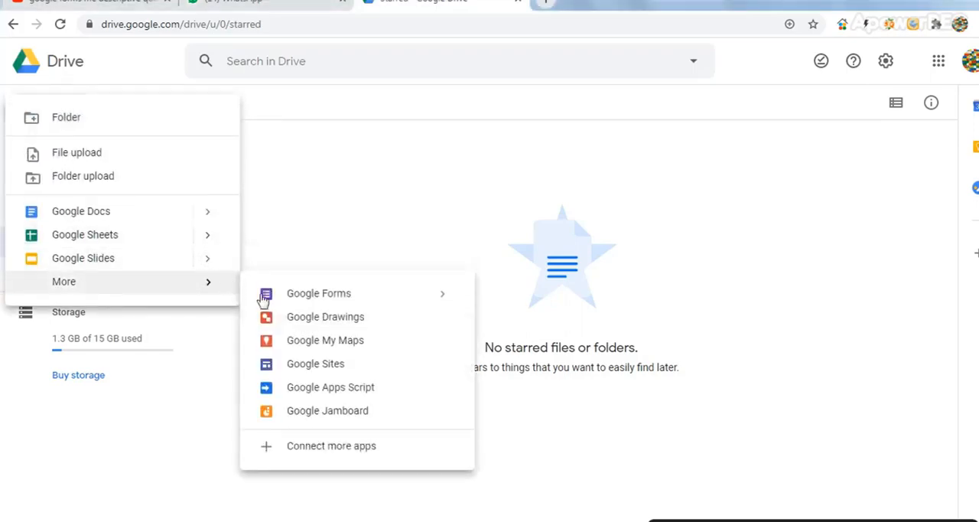
pyautogui.click(290, 307)
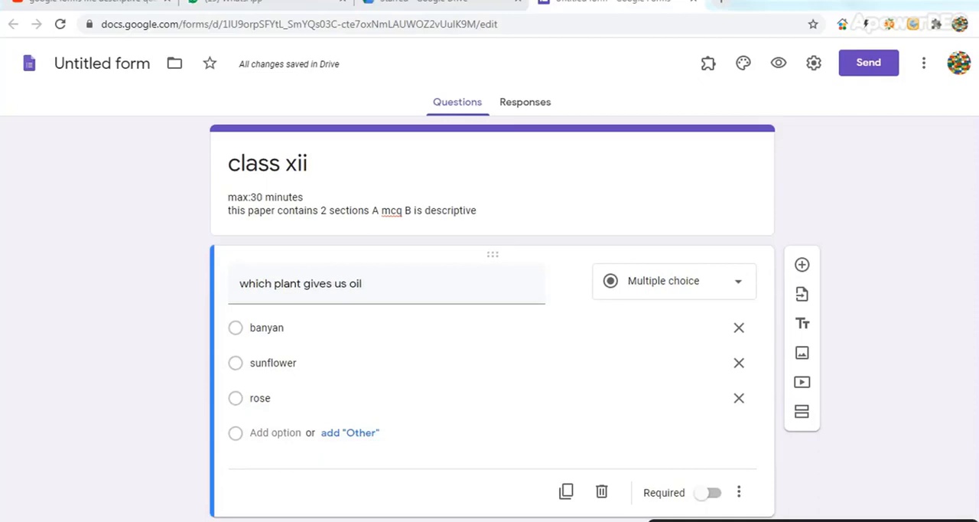
# Make the "which plant gives us oil" question required and add a new question reading "which of these is a medicinal plant"
pyautogui.click(711, 477)
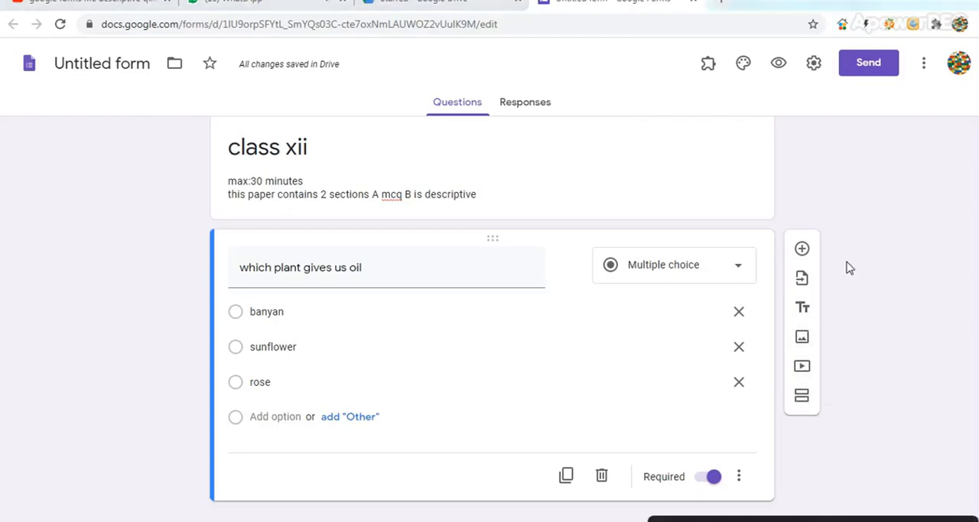
pyautogui.click(803, 250)
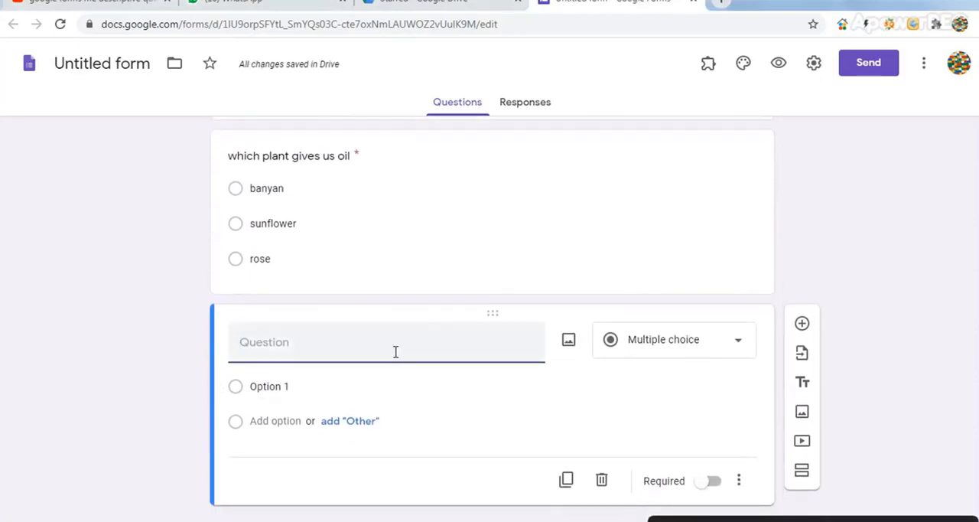
pyautogui.write('whi')
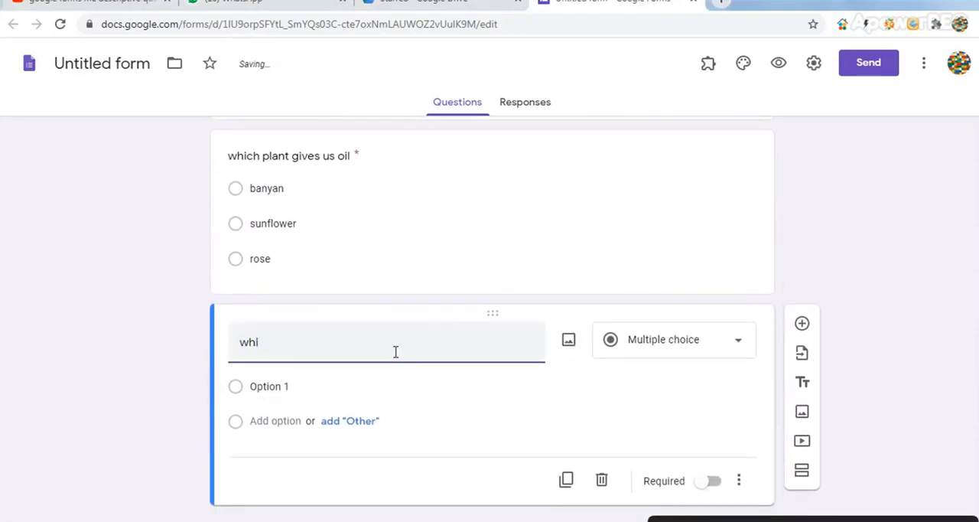
pyautogui.write('ch of these is a medici')
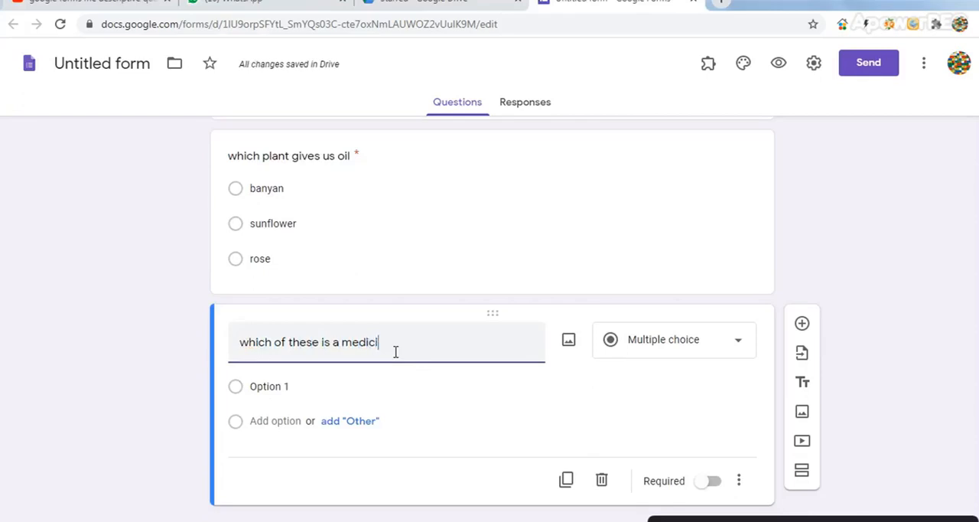
pyautogui.write('nal plant')
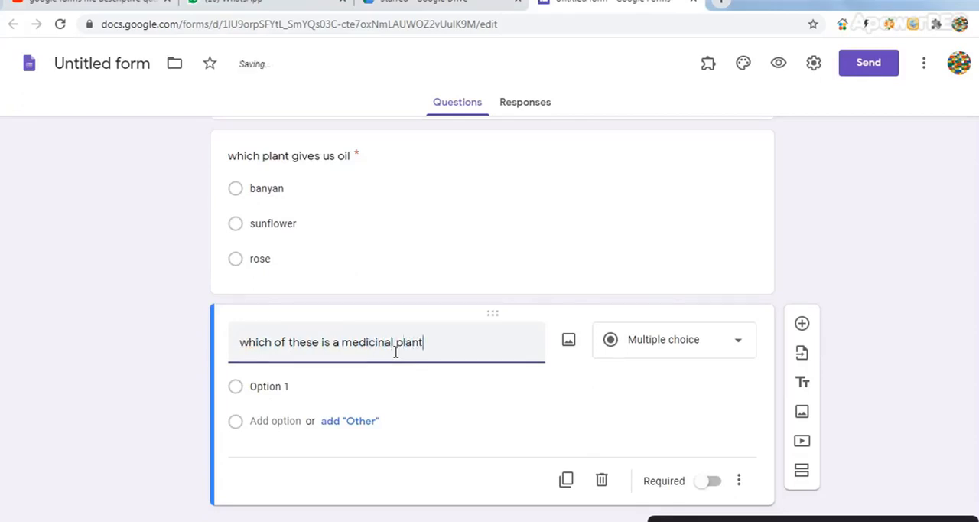
# Give the medicinal plant question the answer options "banana", "mango" and "neem"
pyautogui.click(300, 392)
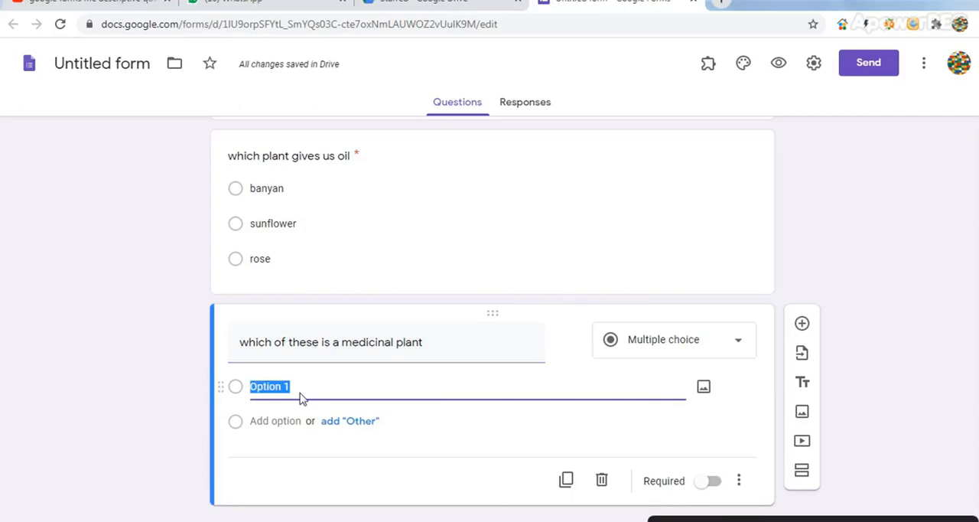
pyautogui.write('banana')
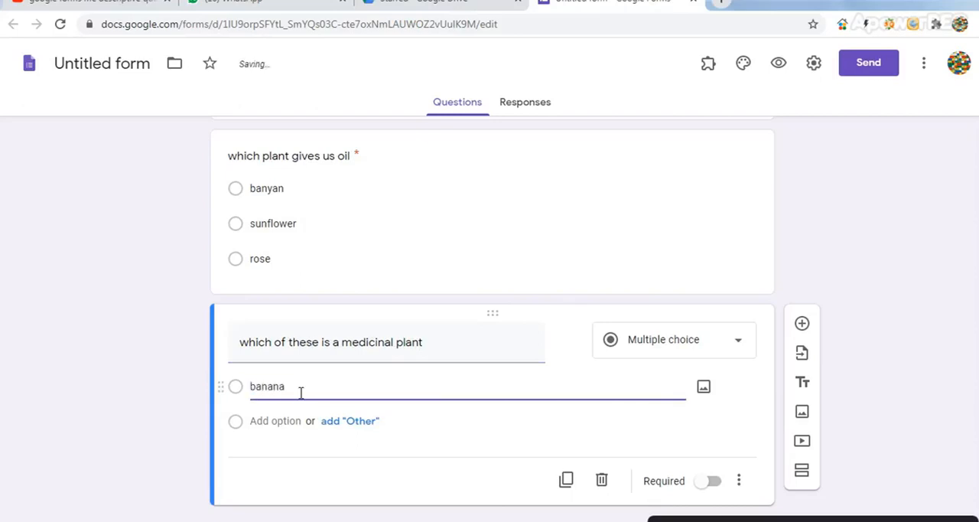
pyautogui.press('Return')
pyautogui.write('mango')
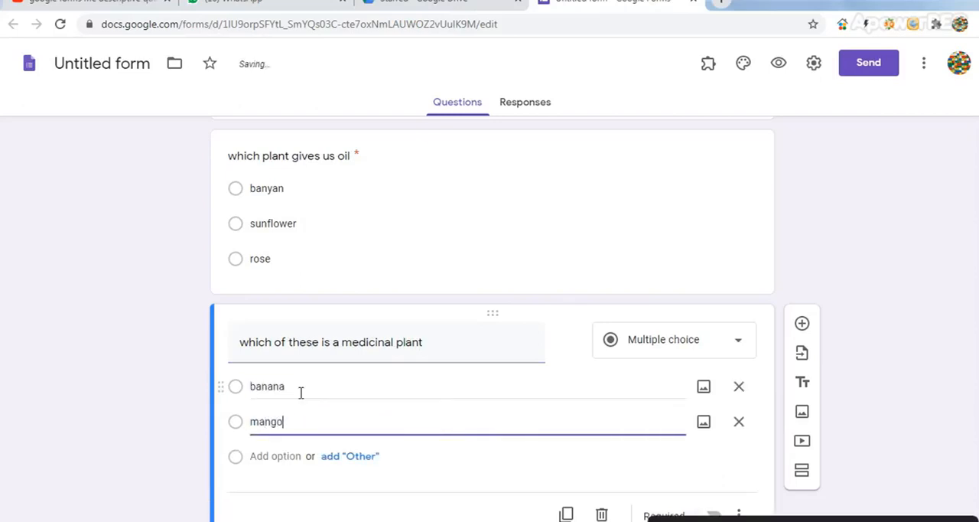
pyautogui.press('Return')
pyautogui.write('neem')
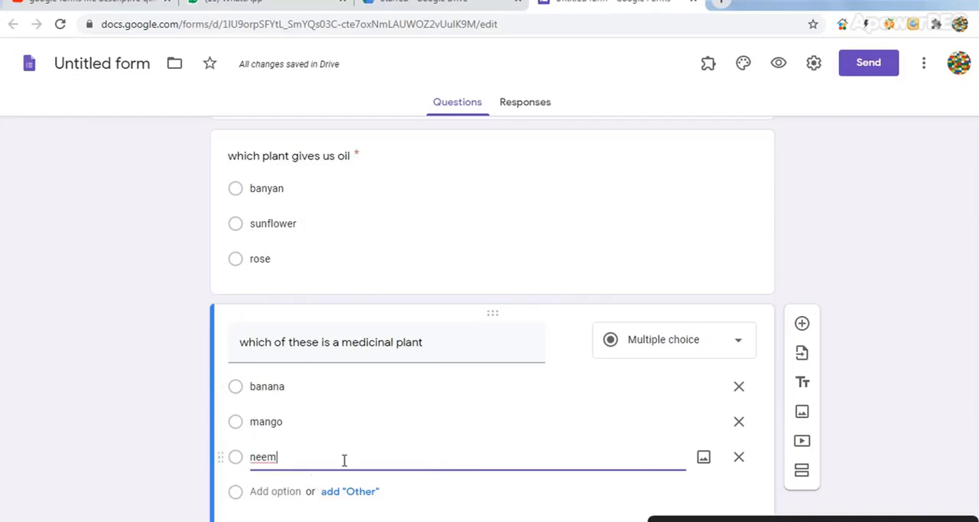
pyautogui.click(604, 492)
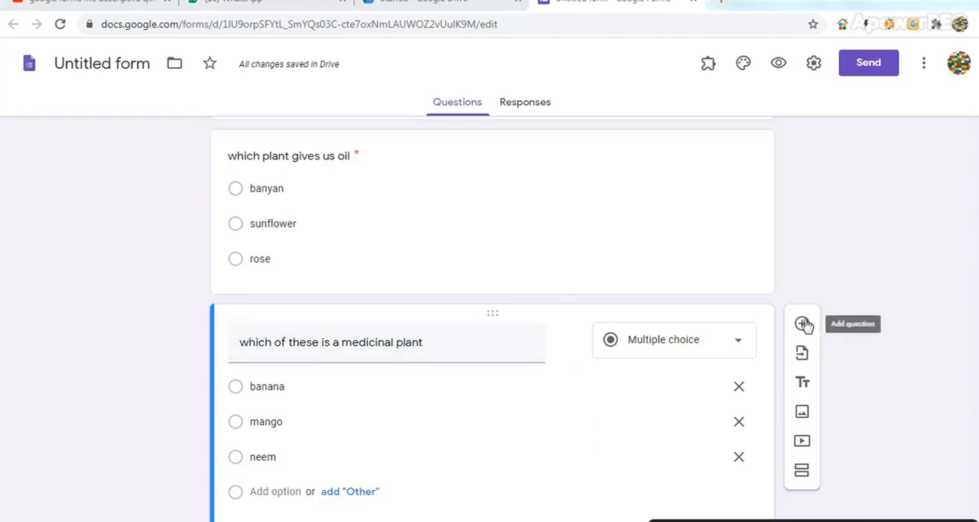
# Number the oil plant question by adding "1)" in front of its text
pyautogui.click(306, 150)
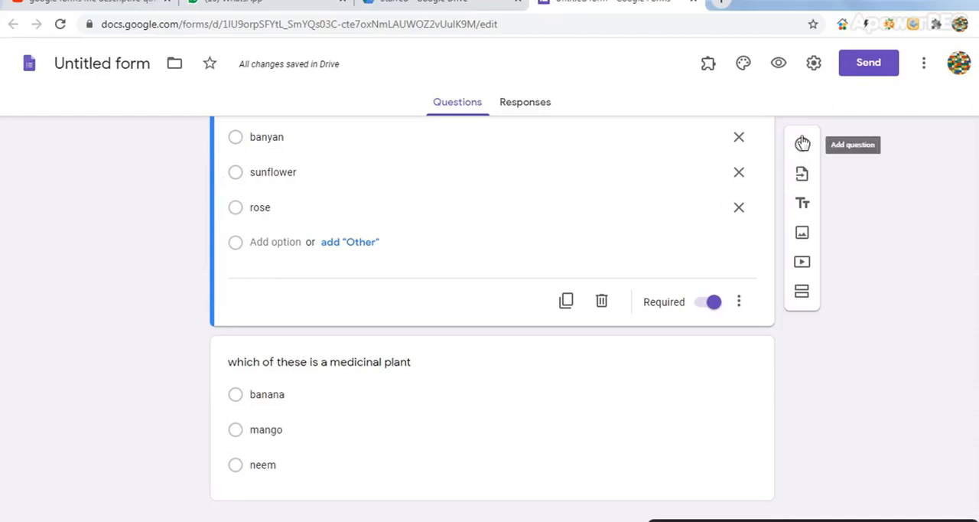
pyautogui.scroll(2, 493, 306)
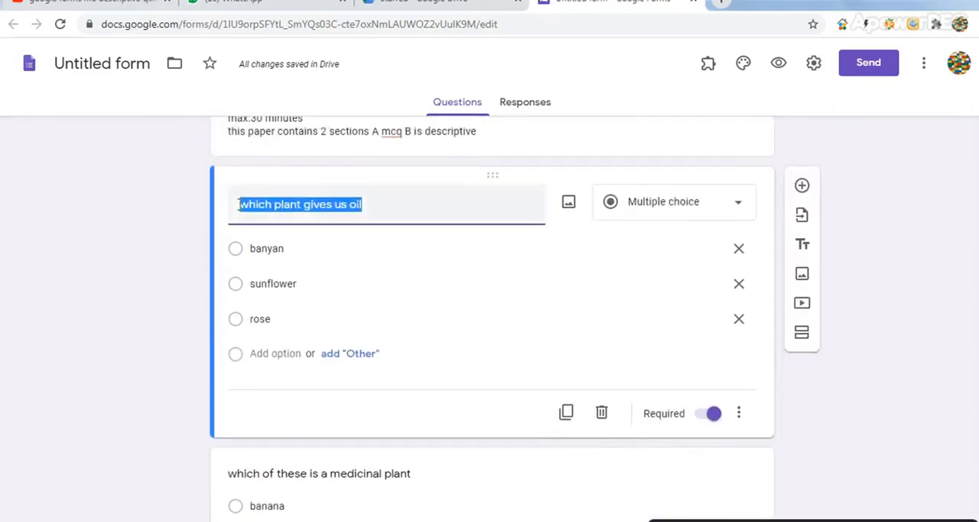
pyautogui.click(240, 203)
pyautogui.write('1')
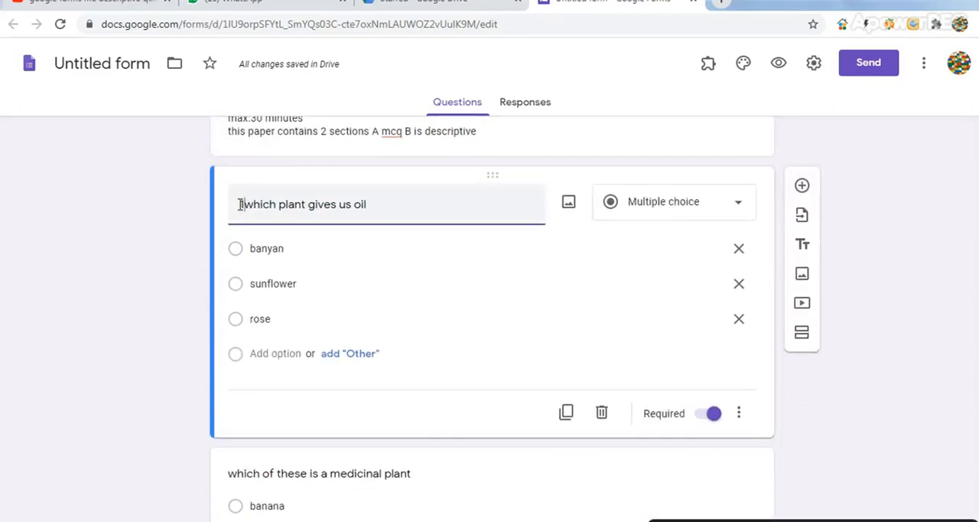
pyautogui.write(')')
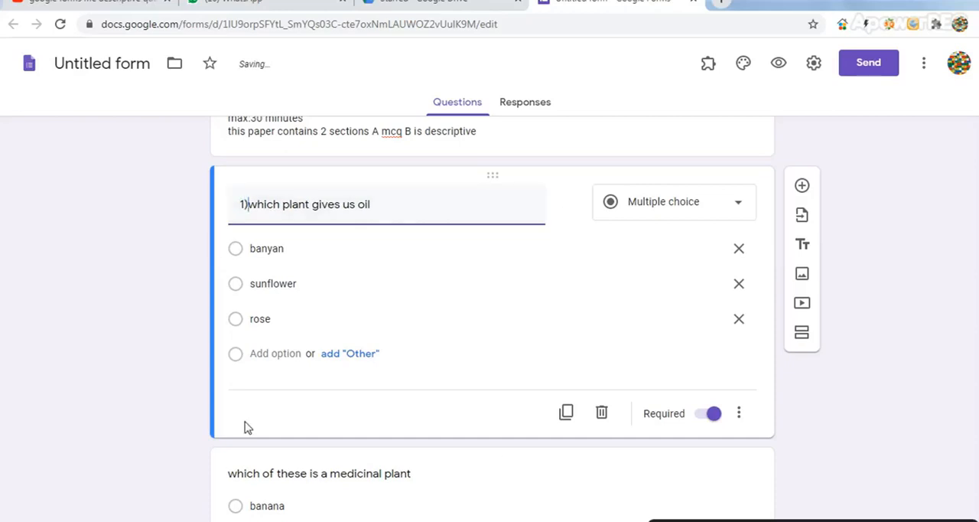
# Replace the text of the medicinal plant question with "2)"
pyautogui.click(228, 476)
pyautogui.write('2')
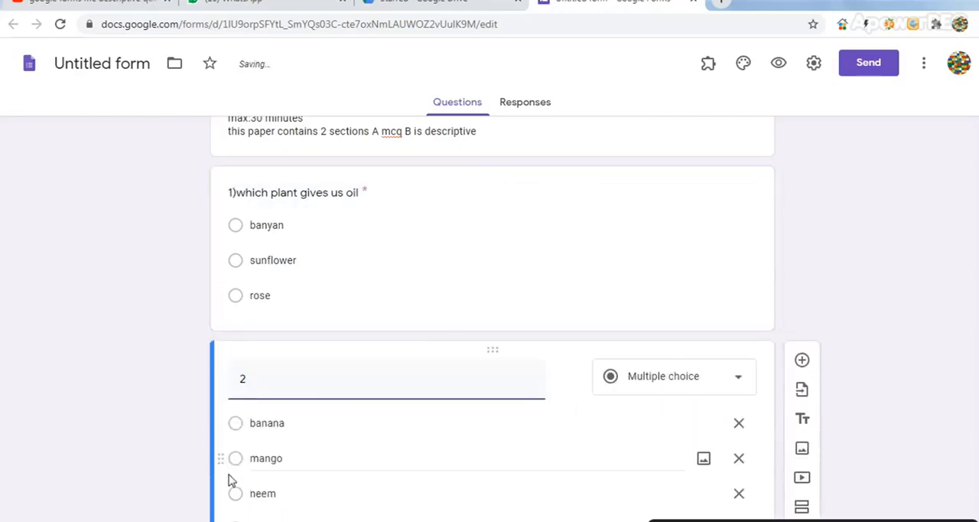
pyautogui.write(')')
pyautogui.scroll(-2, 867, 421)
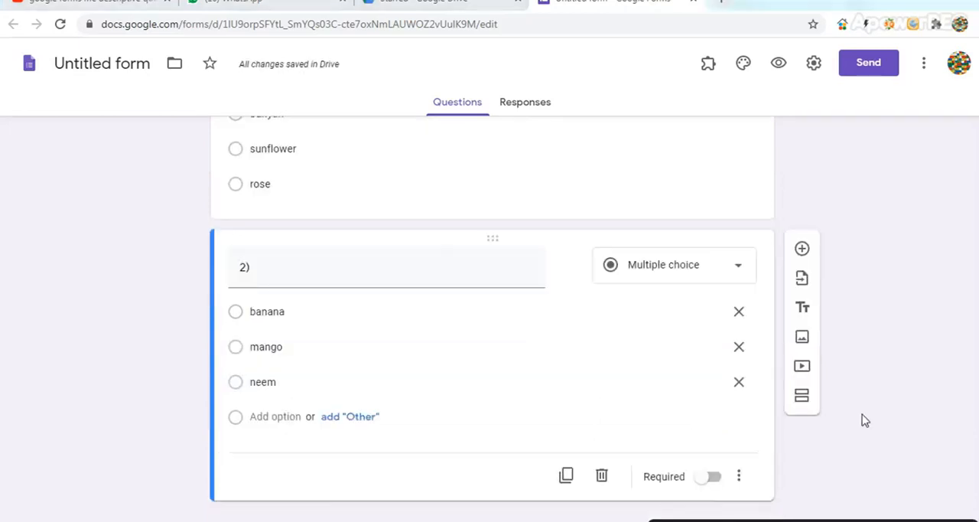
pyautogui.scroll(2, 617, 278)
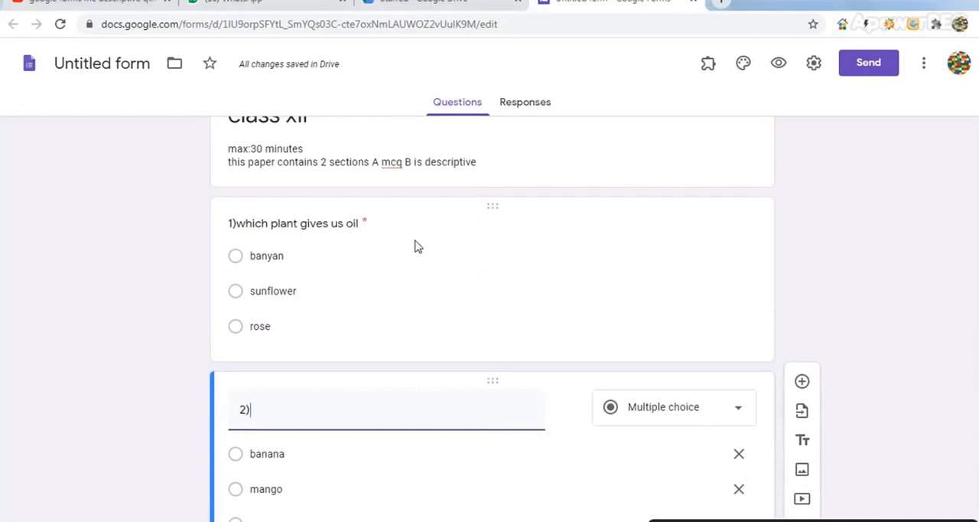
pyautogui.click(343, 225)
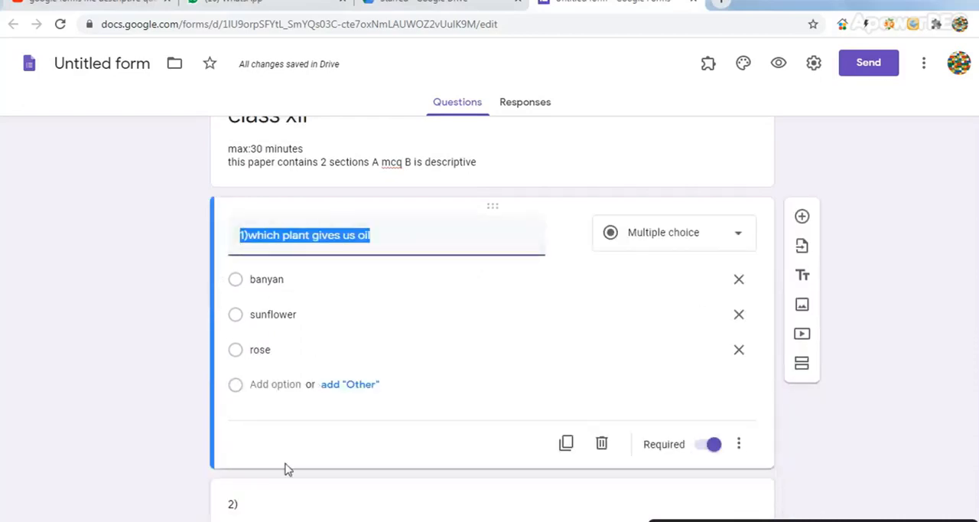
pyautogui.click(338, 431)
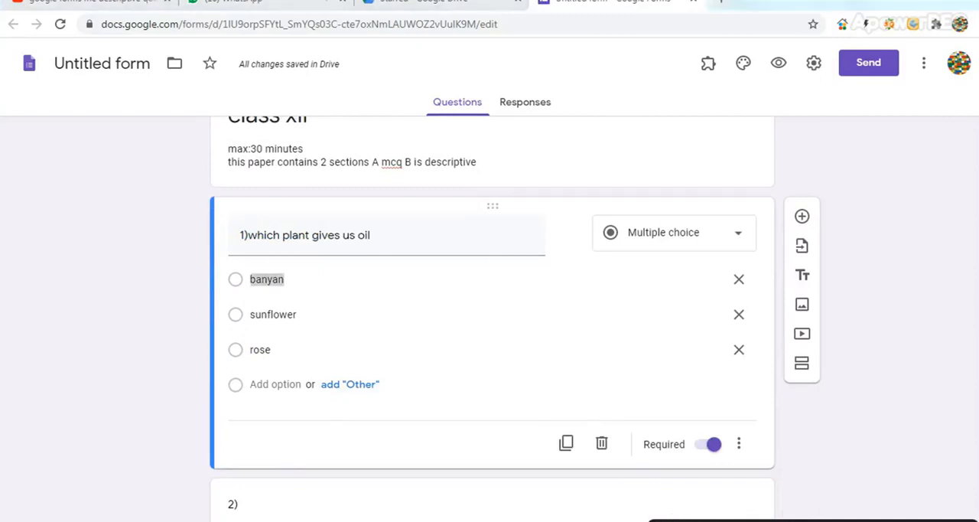
# Turn the form into a quiz in the form settings
pyautogui.click(816, 64)
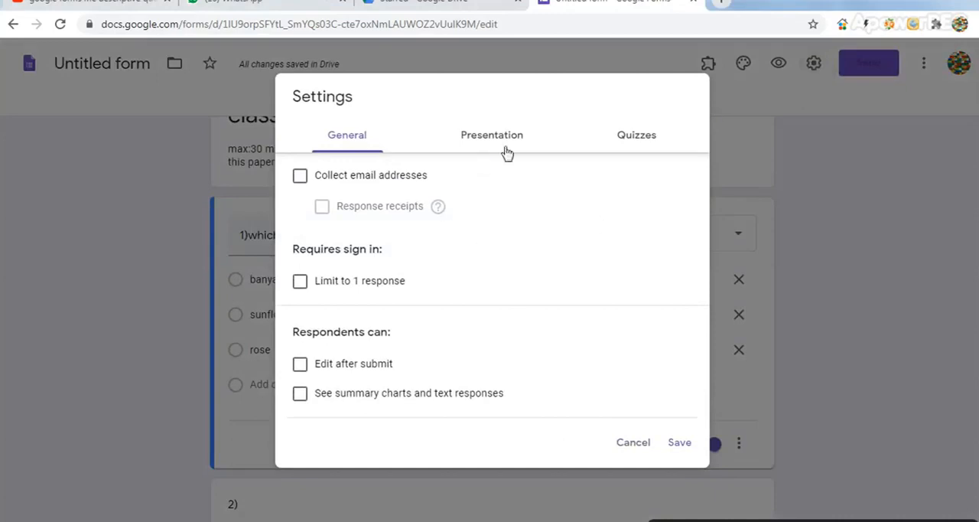
pyautogui.click(637, 146)
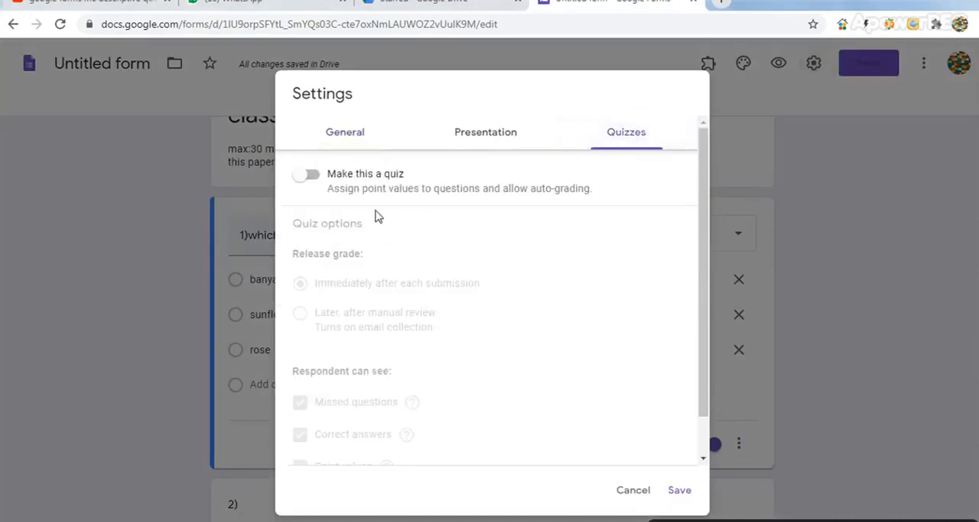
pyautogui.click(306, 178)
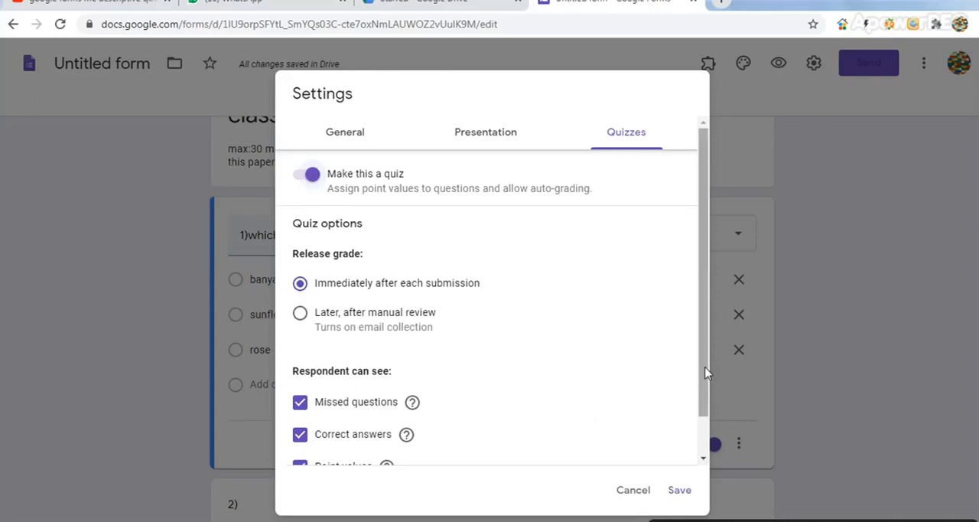
# Set grades to release later, after manual review, hide correct answers and point values from respondents, and save the quiz settings
pyautogui.moveTo(704, 373); pyautogui.dragTo(704, 429)
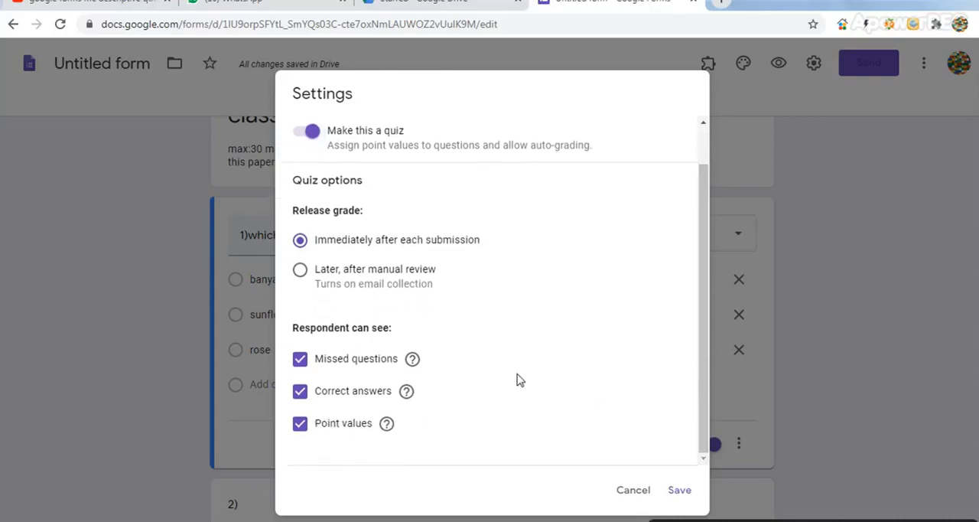
pyautogui.click(301, 394)
pyautogui.click(302, 427)
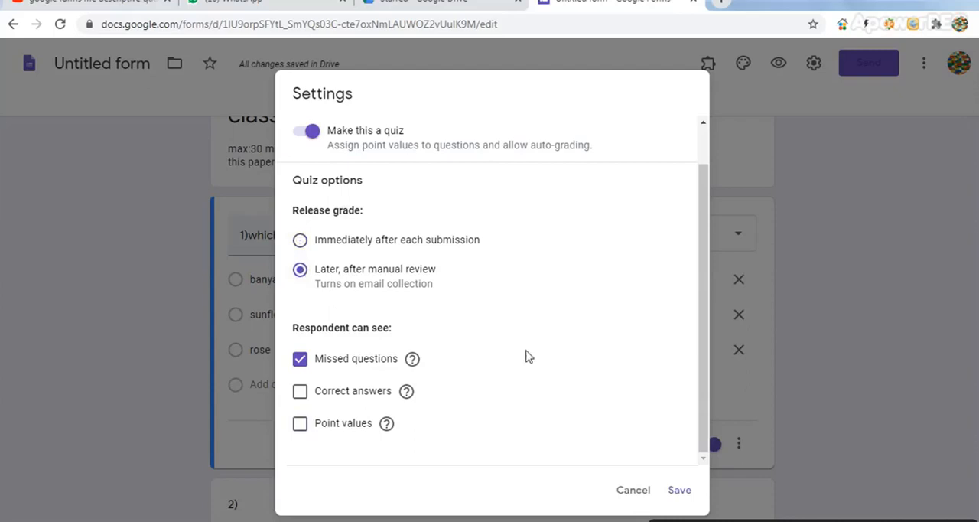
pyautogui.click(681, 492)
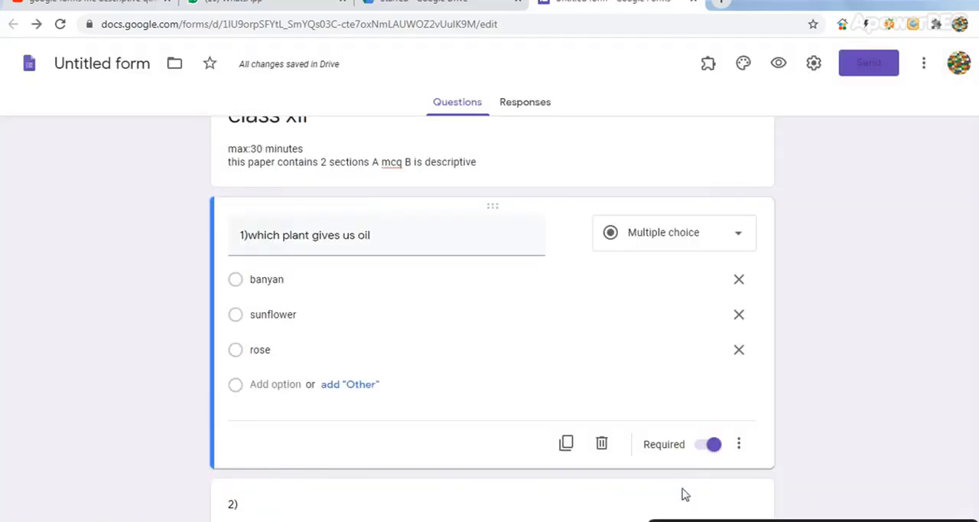
# Enter a custom confirmation message beginning "Thanks for" in the form's presentation settings and save it
pyautogui.click(813, 63)
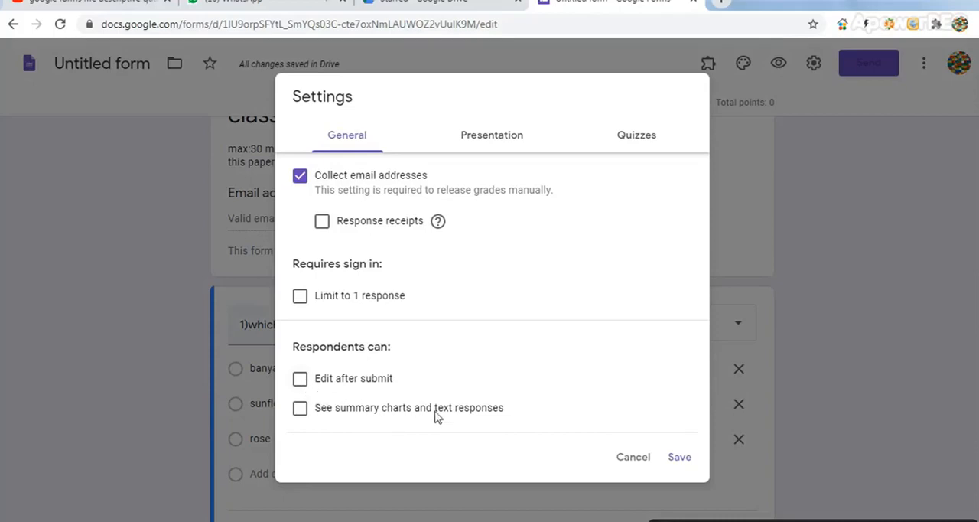
pyautogui.click(494, 138)
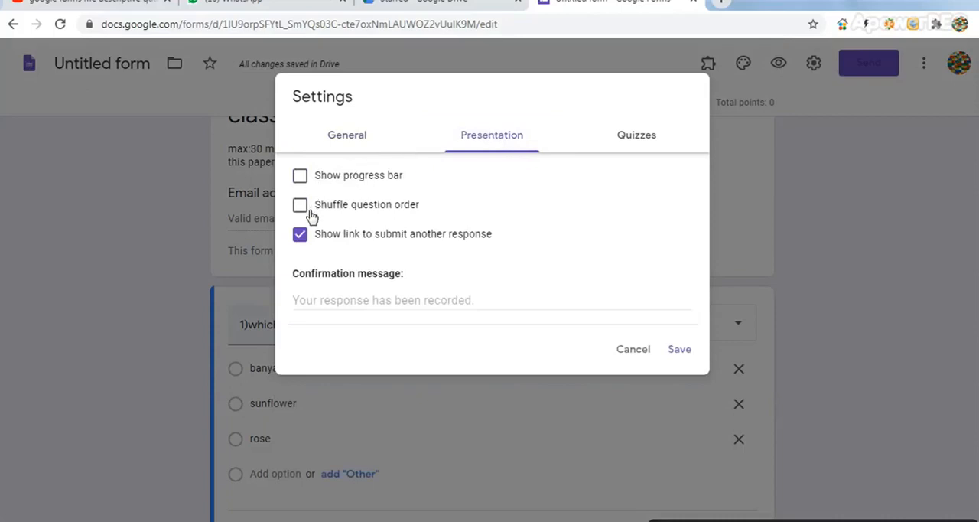
pyautogui.click(412, 306)
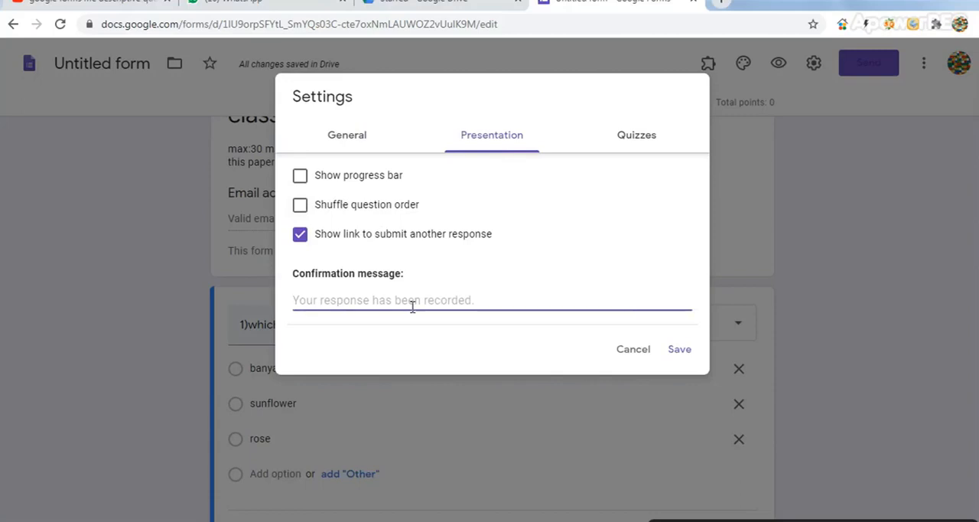
pyautogui.write('Thank')
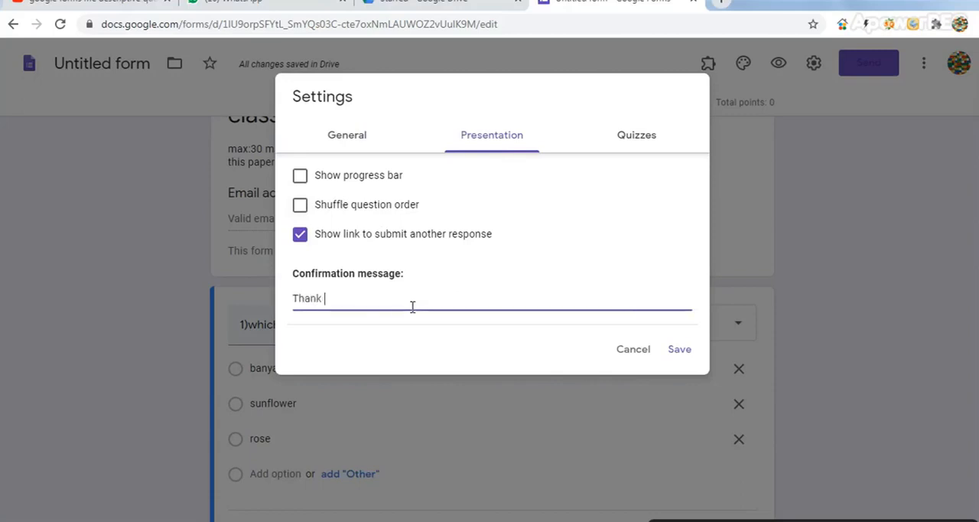
pyautogui.write('s for submit')
pyautogui.click(678, 350)
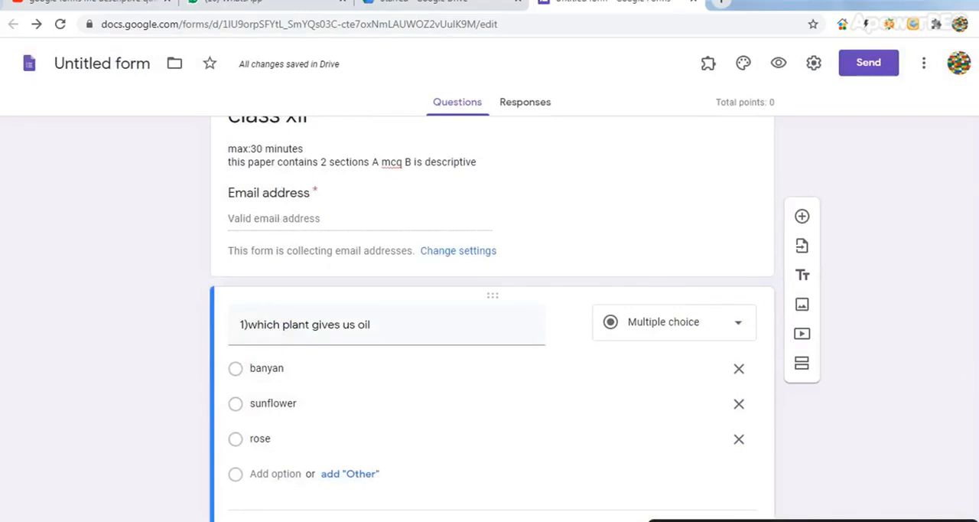
# Add a required short-answer question "please enter your name" directly below the form header
pyautogui.scroll(1, 757, 428)
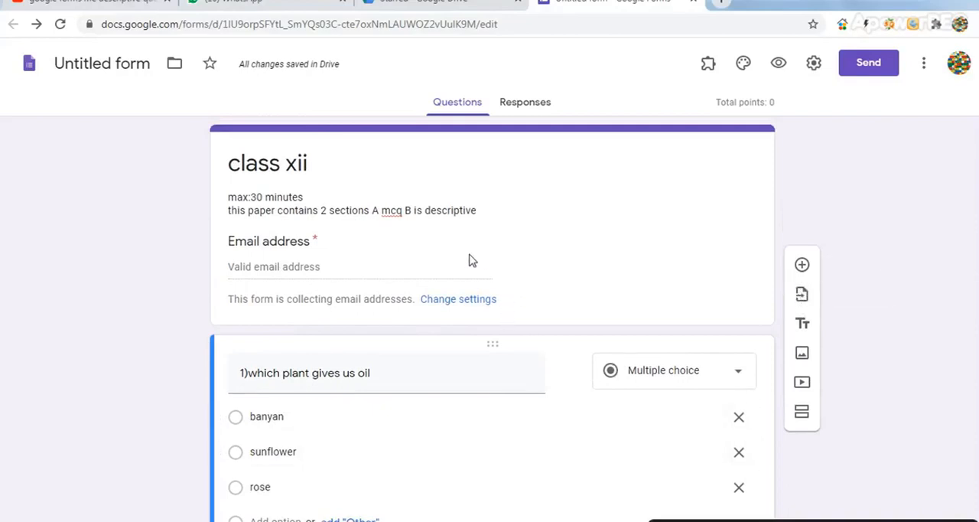
pyautogui.click(458, 233)
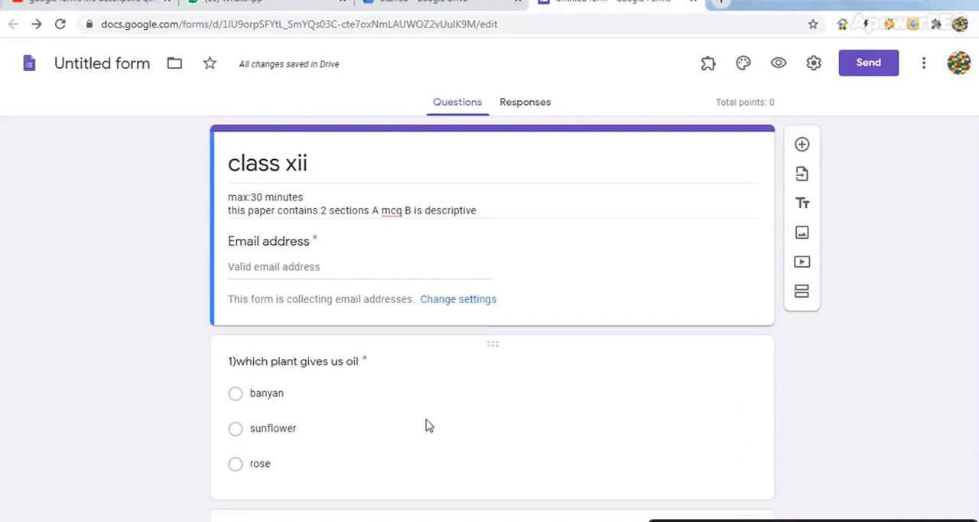
pyautogui.click(801, 149)
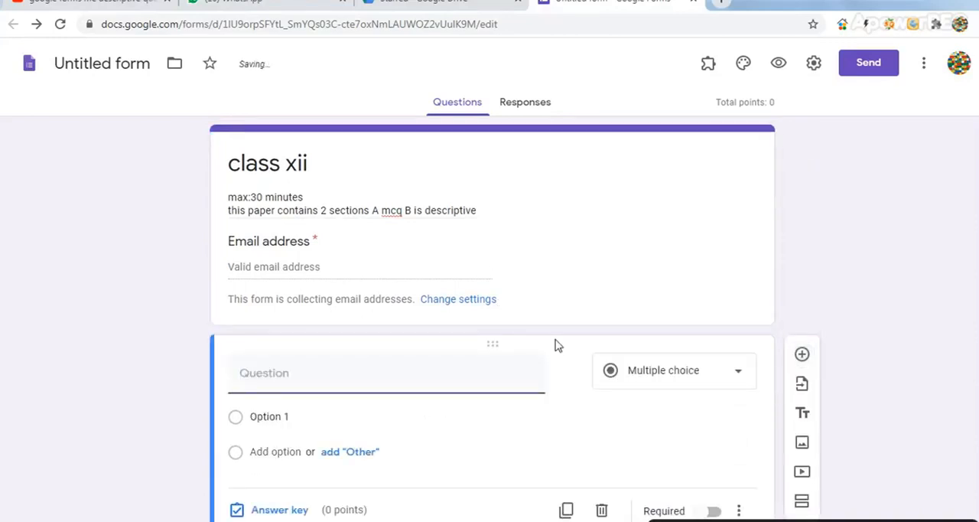
pyautogui.write('please ')
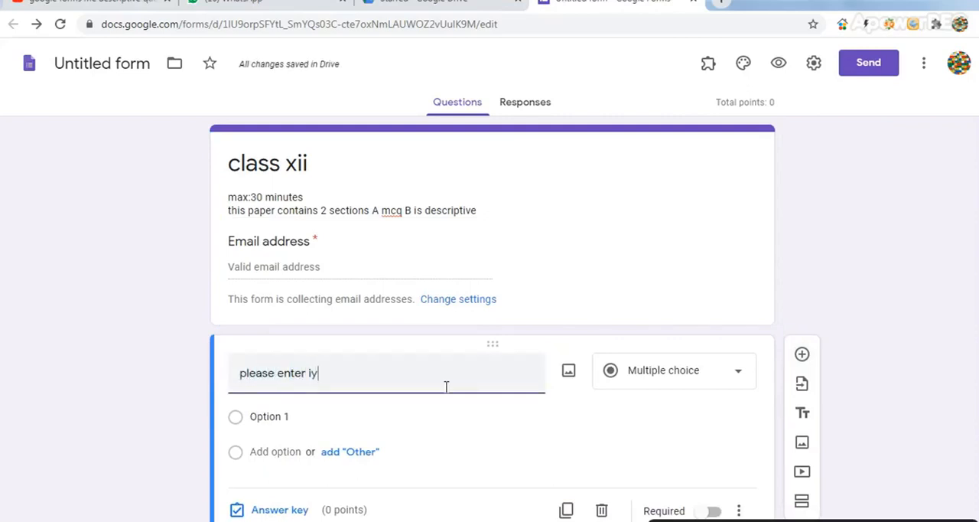
pyautogui.write('enter your name')
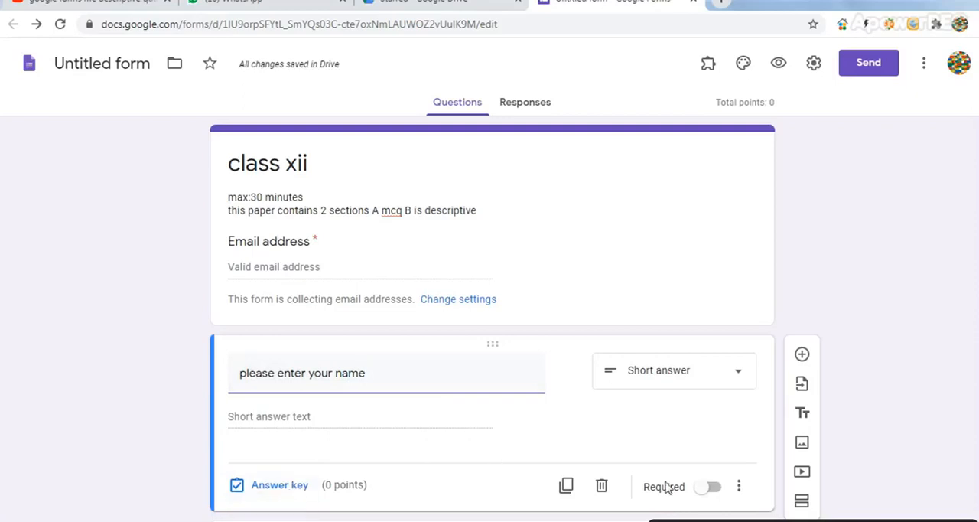
pyautogui.click(707, 487)
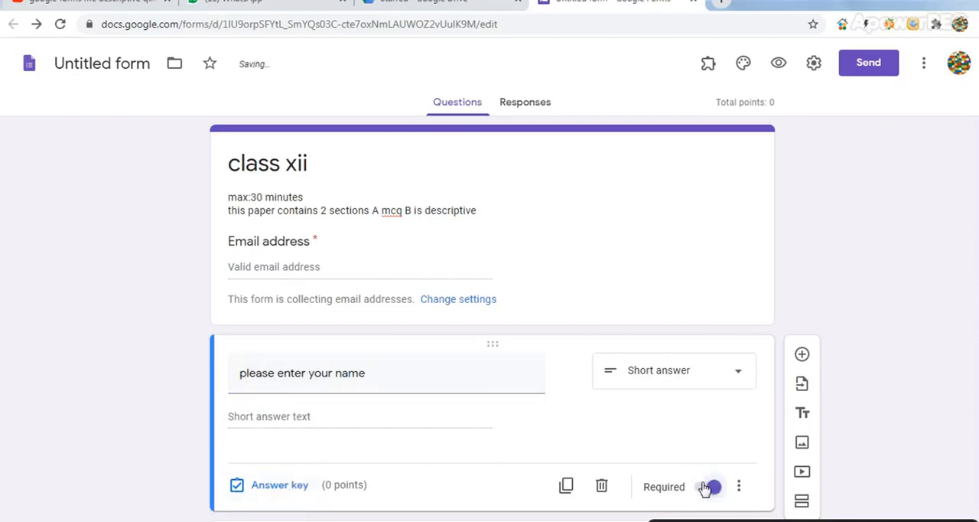
# Set the answer key of the oil plant question to 1 point with "rose" as the correct answer
pyautogui.scroll(-2, 493, 318)
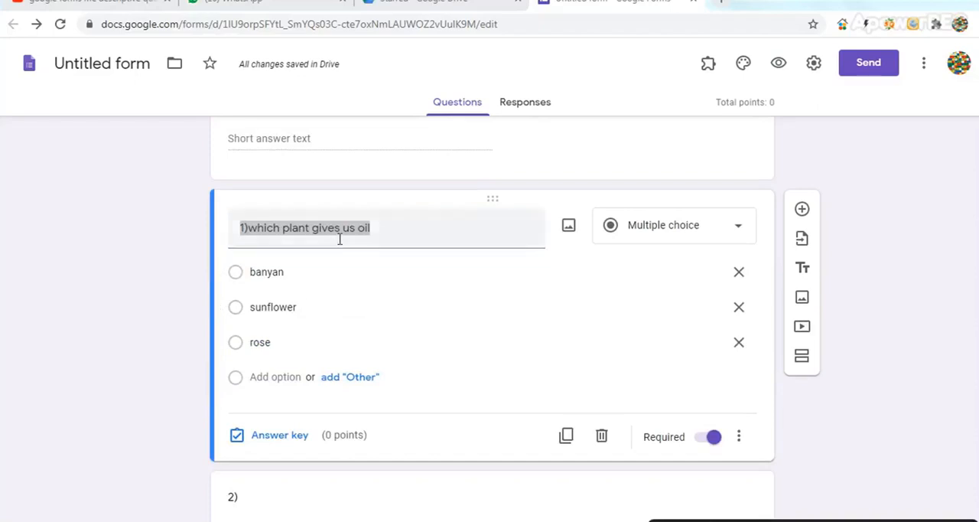
pyautogui.click(280, 435)
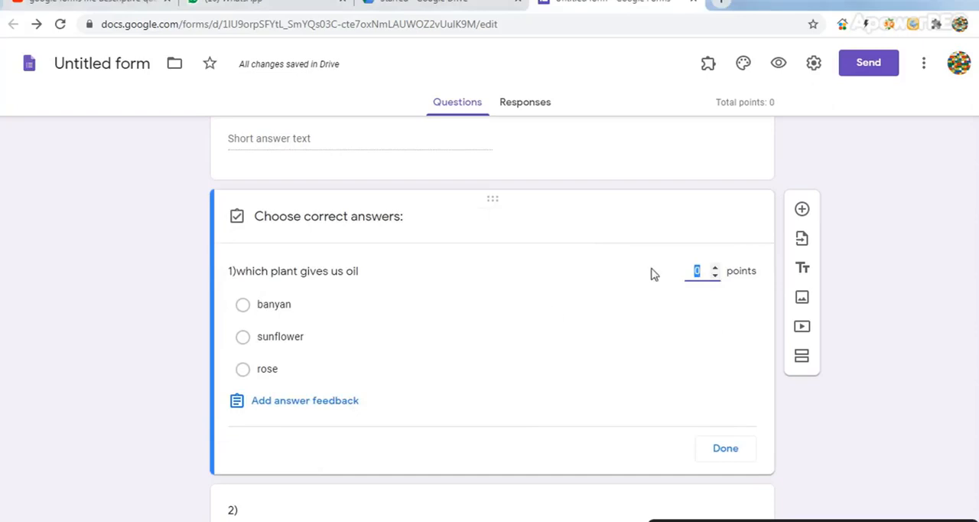
pyautogui.click(715, 266)
pyautogui.click(260, 371)
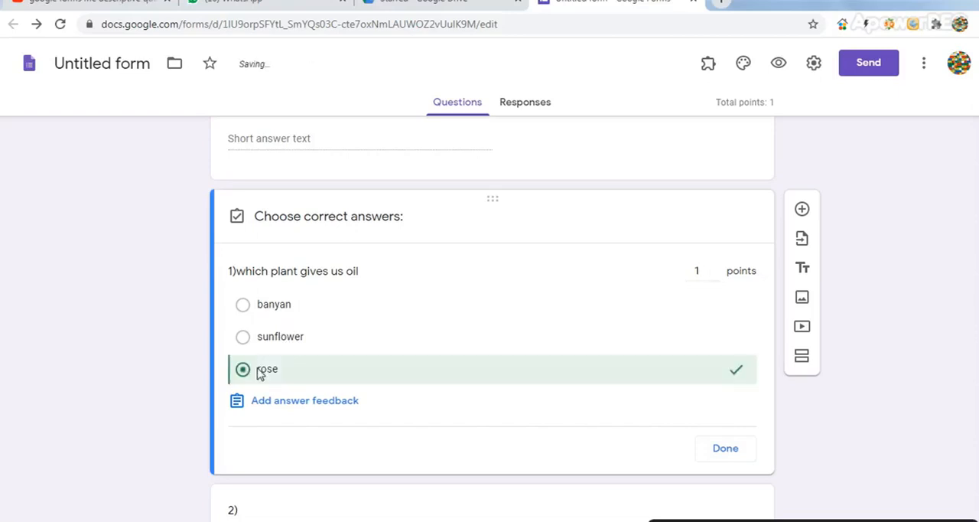
pyautogui.click(731, 458)
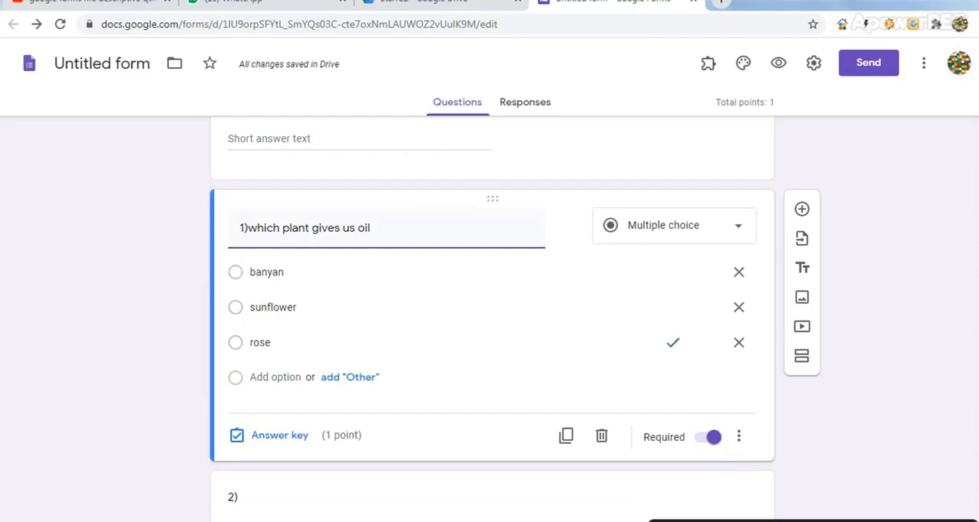
# Complete the second question's text to read "2)which of these is a medicinal plant?"
pyautogui.scroll(1, 493, 306)
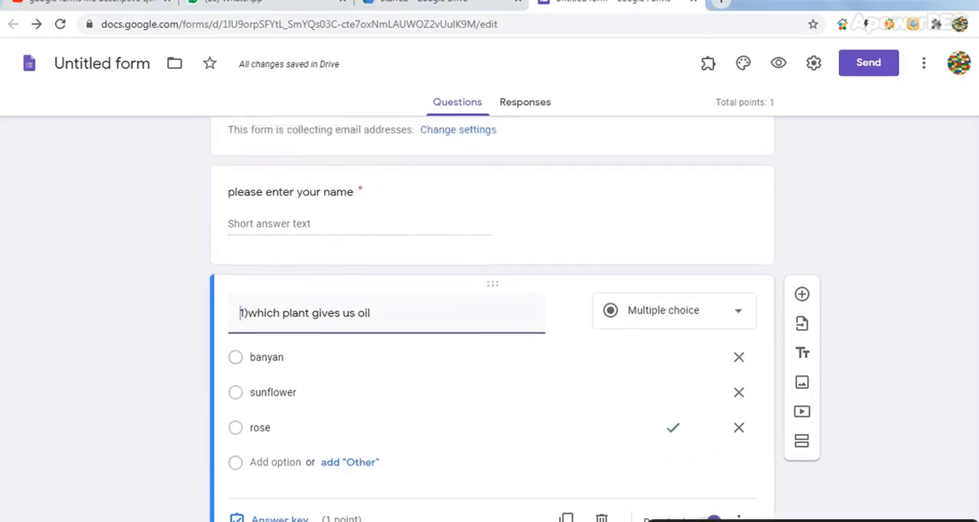
pyautogui.scroll(-3, 493, 306)
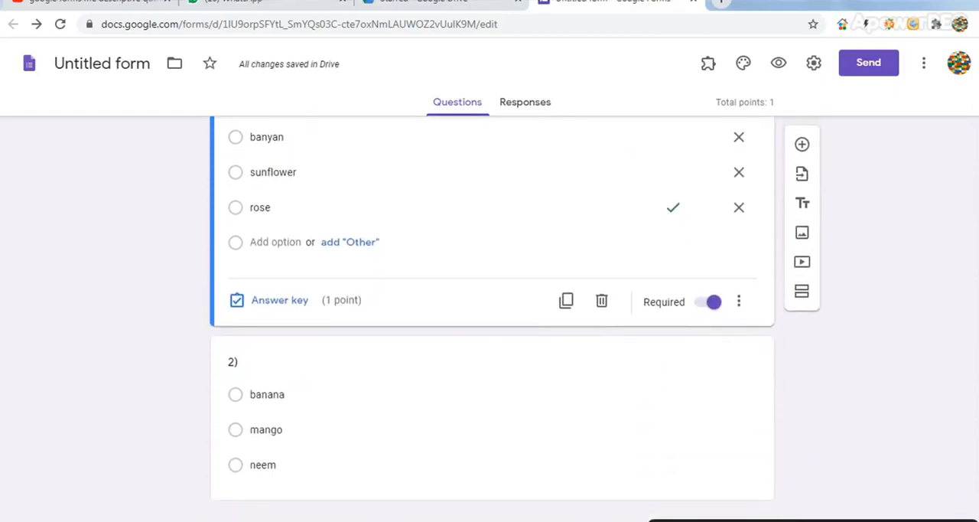
pyautogui.click(255, 370)
pyautogui.click(275, 271)
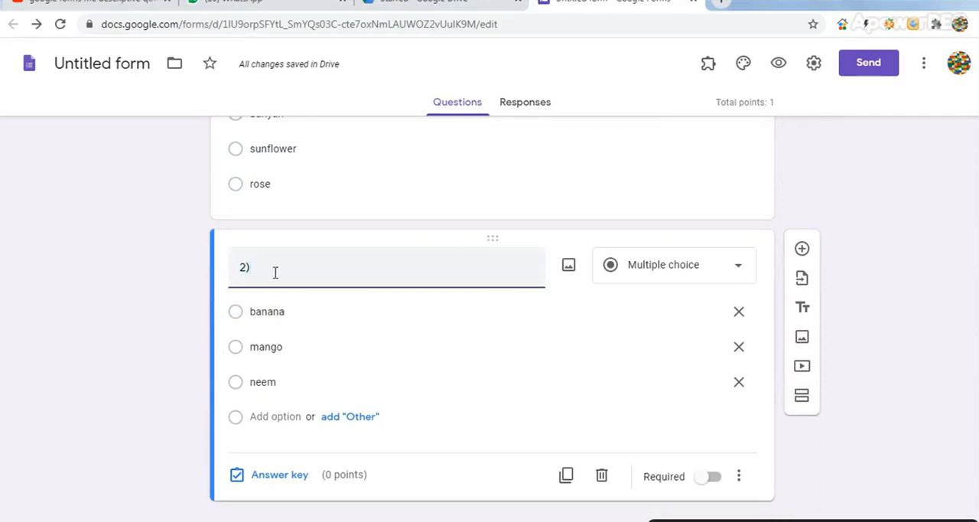
pyautogui.write('which of')
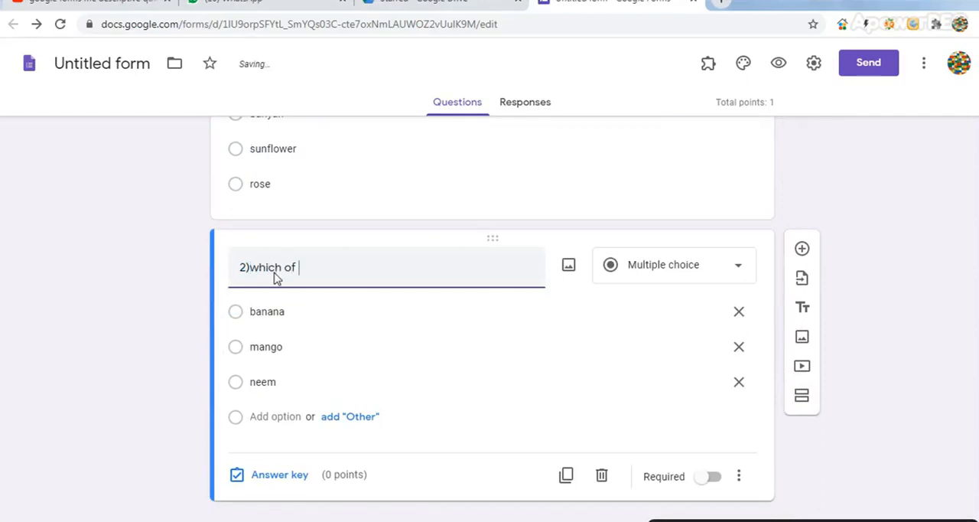
pyautogui.write(' these is')
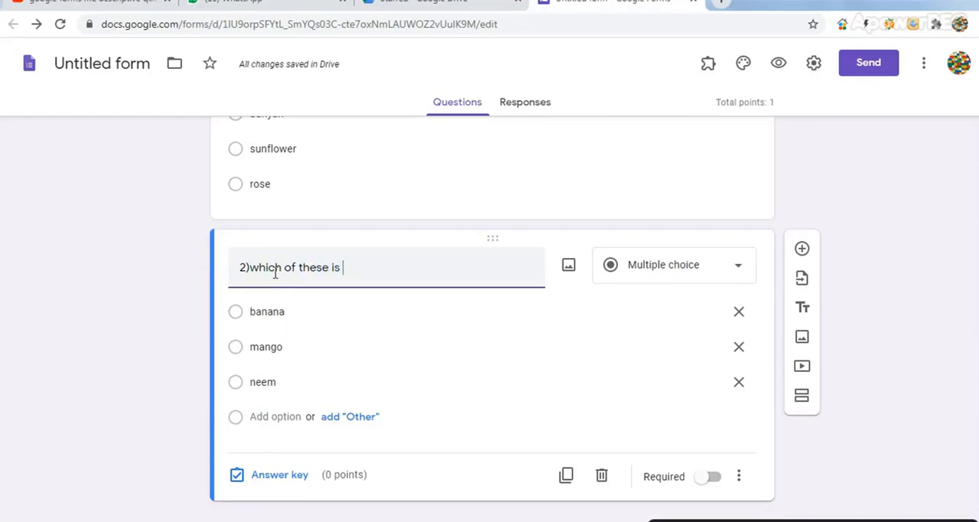
pyautogui.write(' a medicinal plant?')
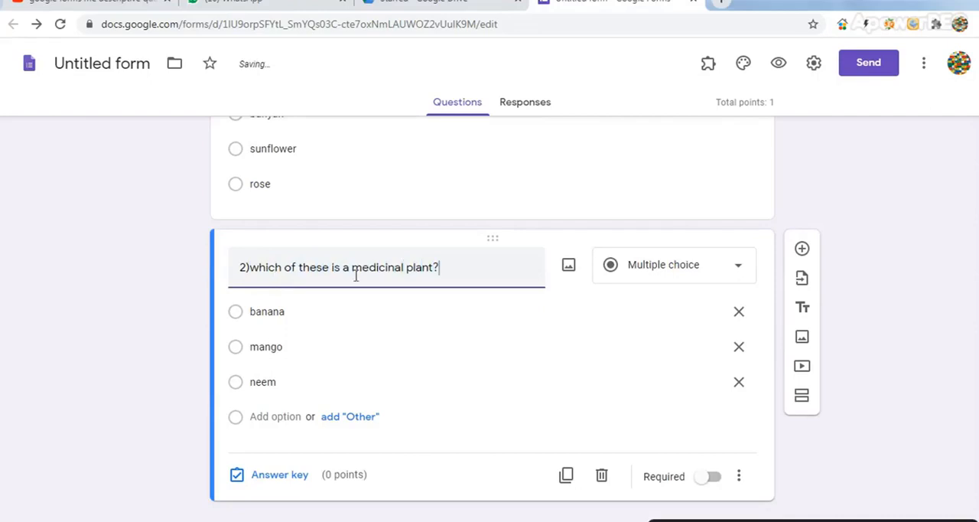
# Give the medicinal plant question 1 point with "neem" as the correct answer, and make it required
pyautogui.click(280, 474)
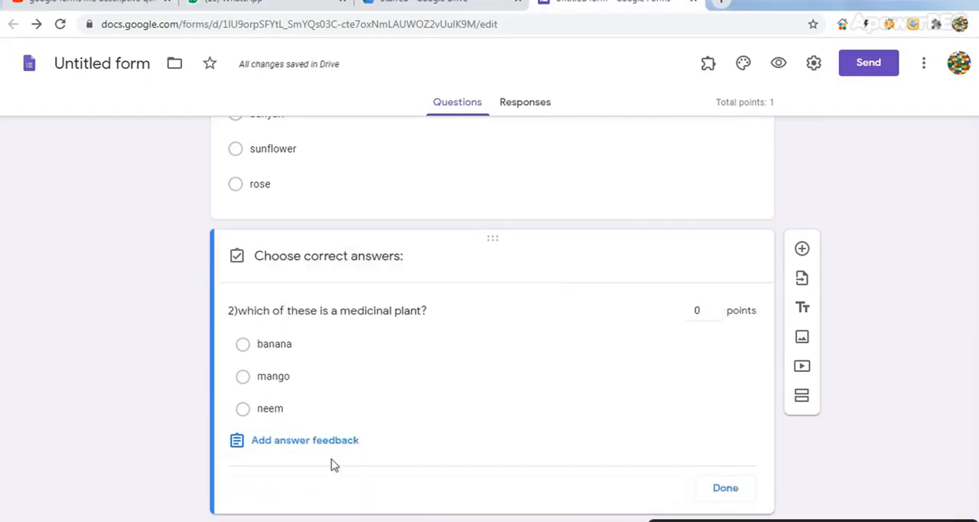
pyautogui.click(715, 309)
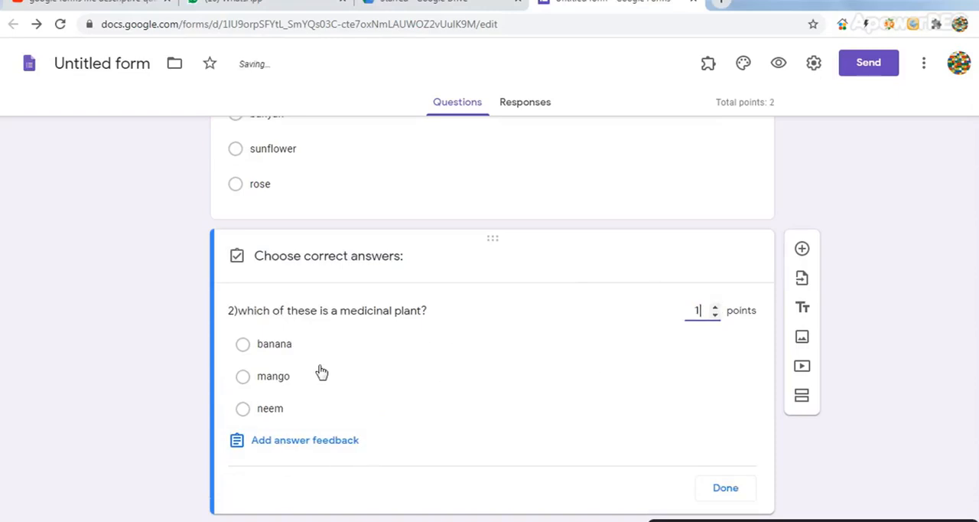
pyautogui.click(244, 411)
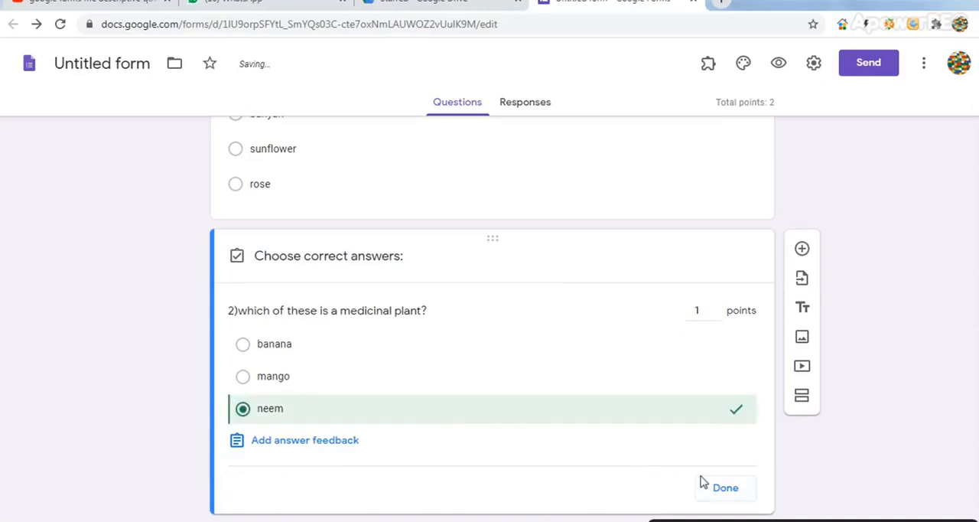
pyautogui.click(726, 490)
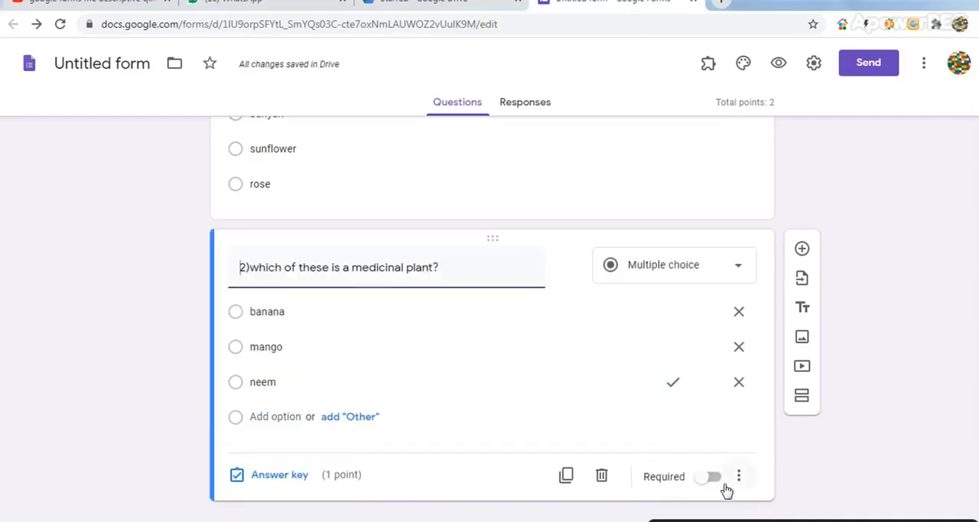
pyautogui.click(704, 482)
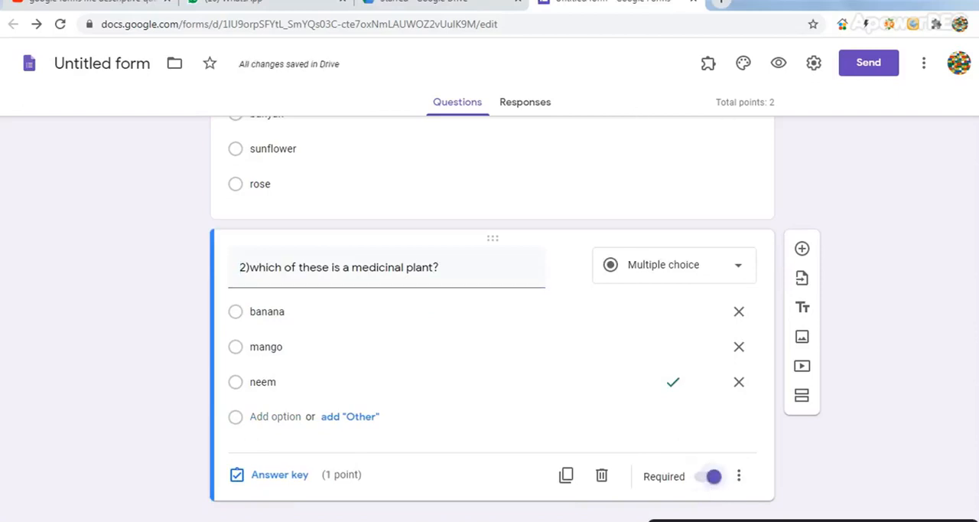
pyautogui.scroll(2, 490, 306)
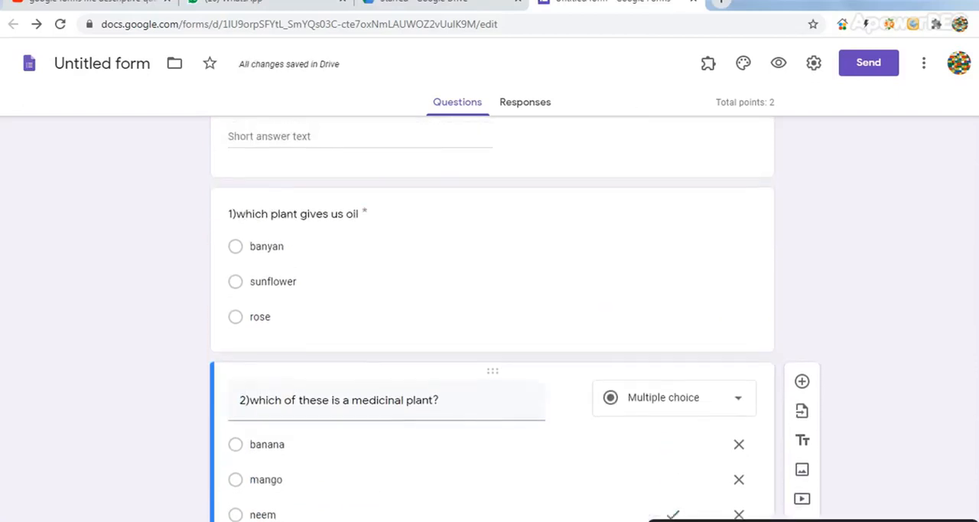
pyautogui.click(641, 236)
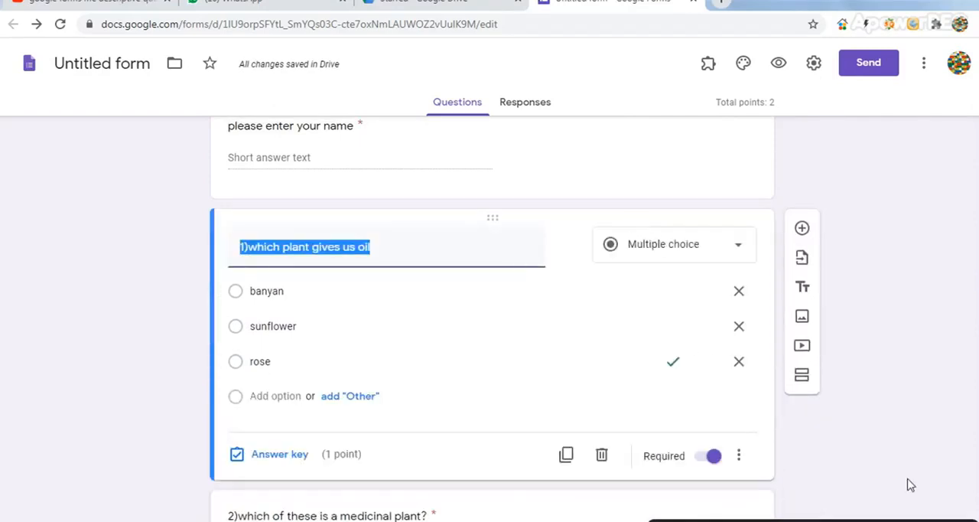
pyautogui.scroll(2, 633, 264)
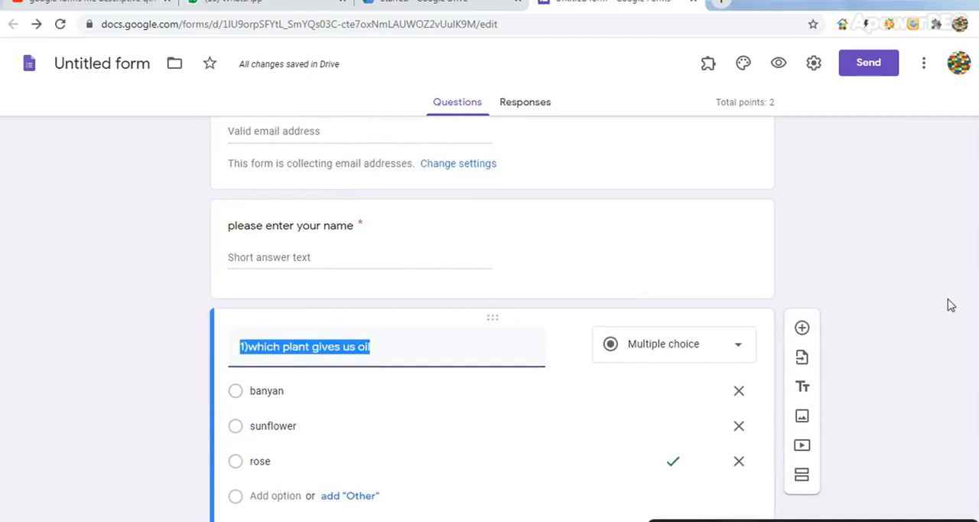
pyautogui.scroll(-3, 694, 484)
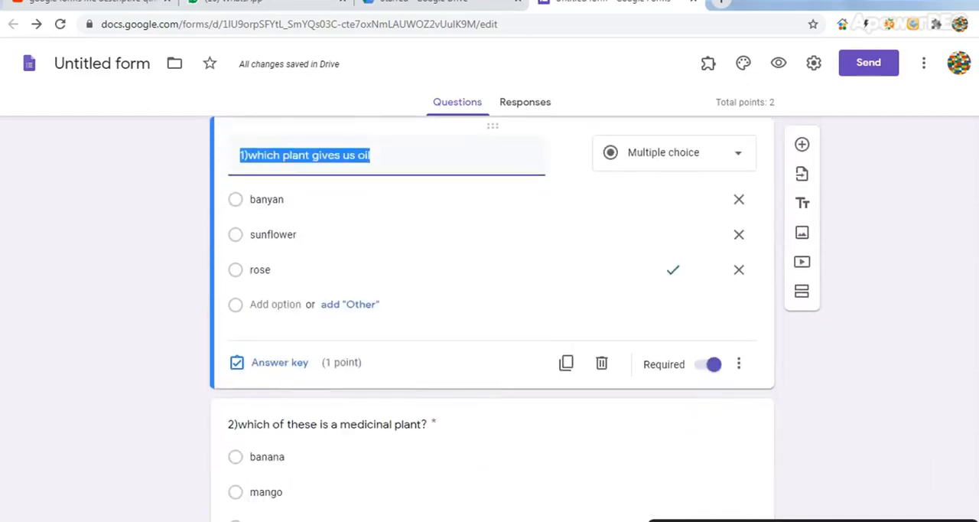
pyautogui.scroll(-1, 885, 372)
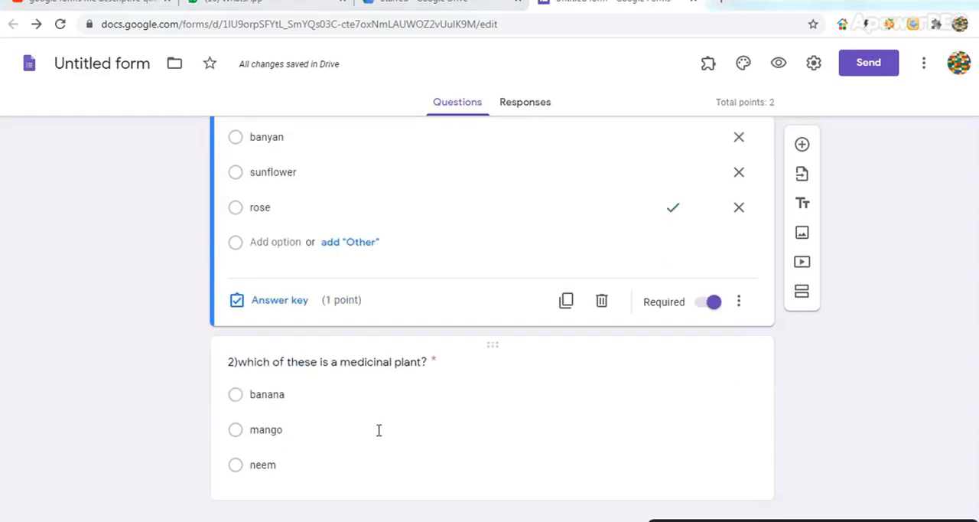
# Add a new section after the medicinal plant question and title it "Section-B"
pyautogui.click(380, 364)
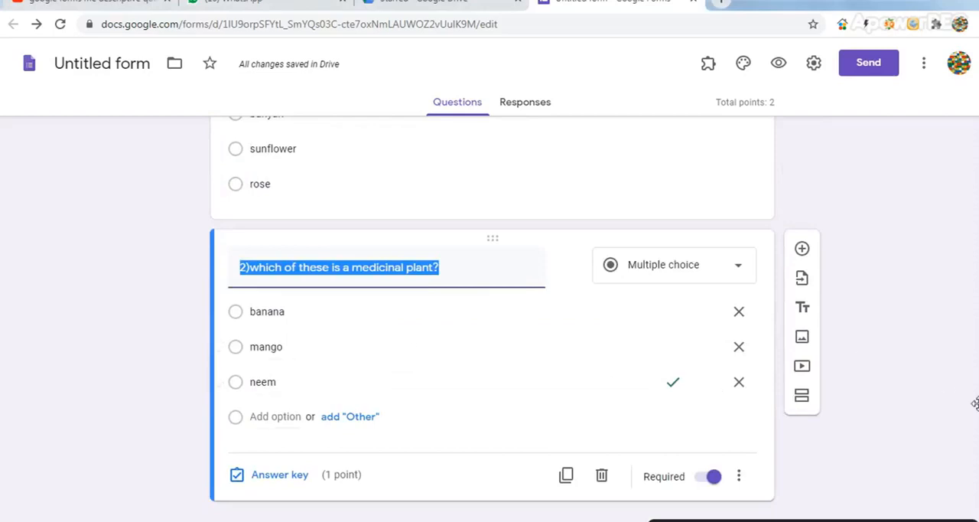
pyautogui.click(800, 403)
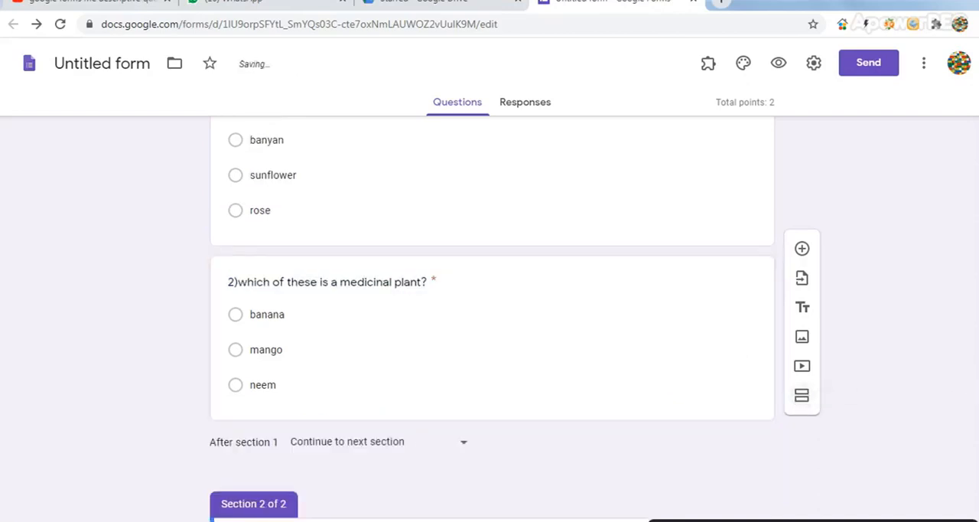
pyautogui.scroll(-1, 492, 319)
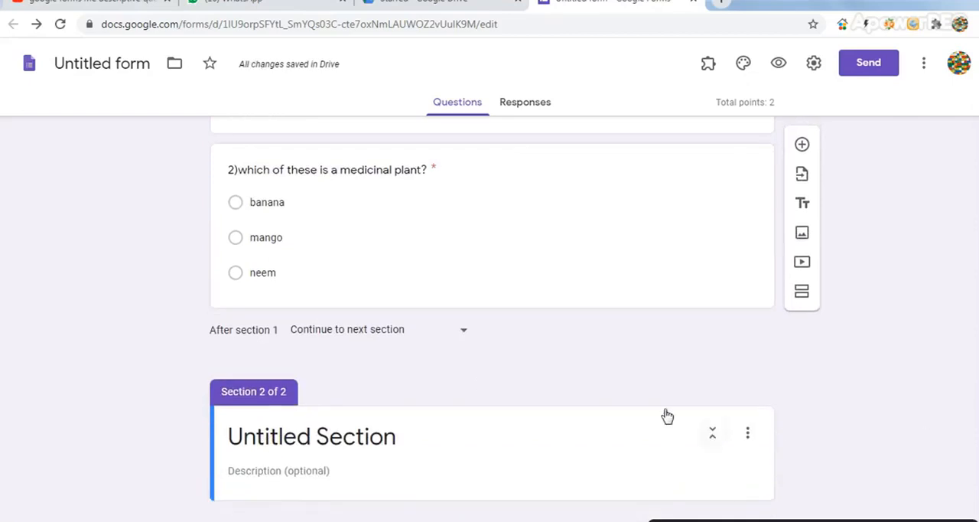
pyautogui.click(382, 438)
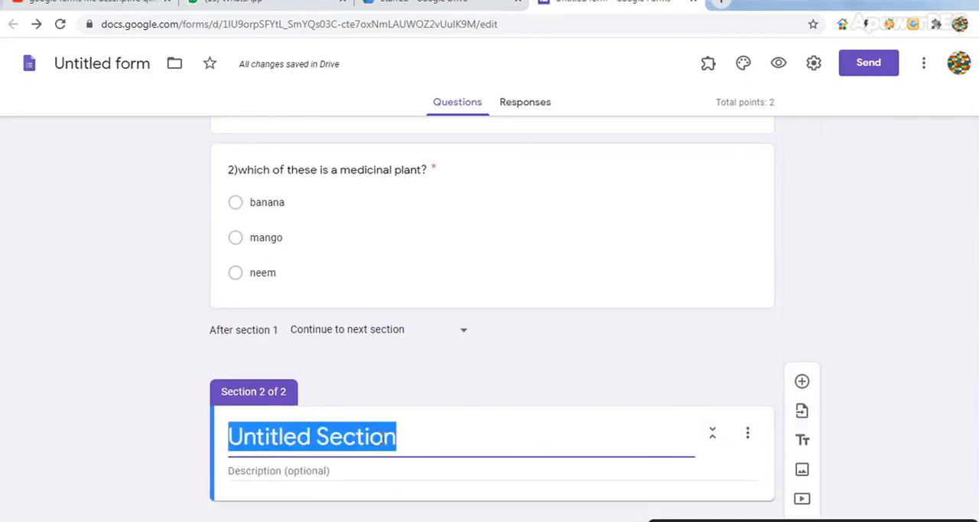
pyautogui.write('Se')
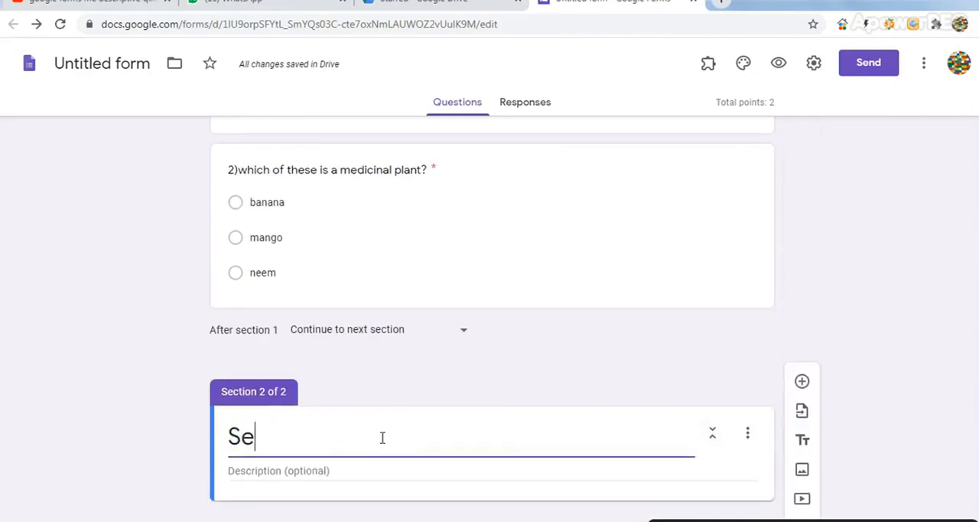
pyautogui.write('ction-B')
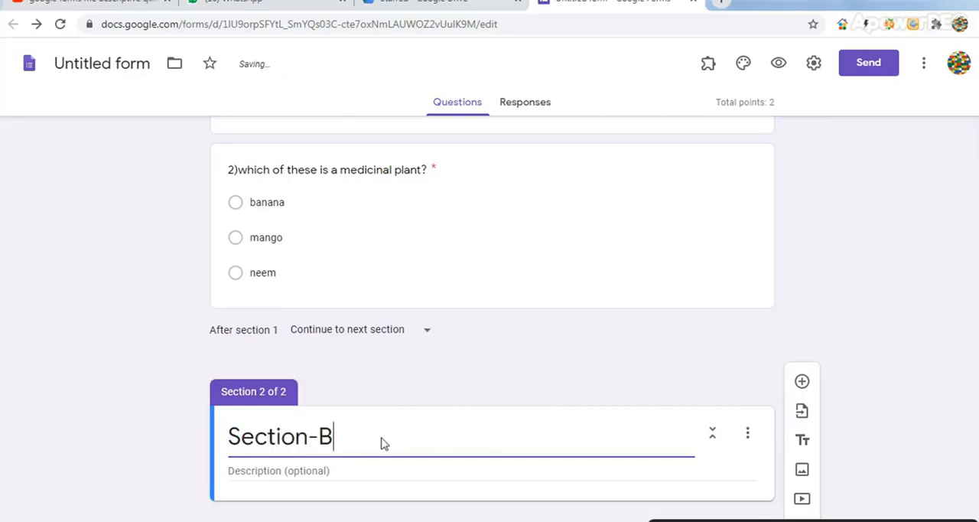
# Enter the Section-B description "write at least 15 to 20 words for each question and each carries 2 marks"
pyautogui.click(354, 471)
pyautogui.write('wr')
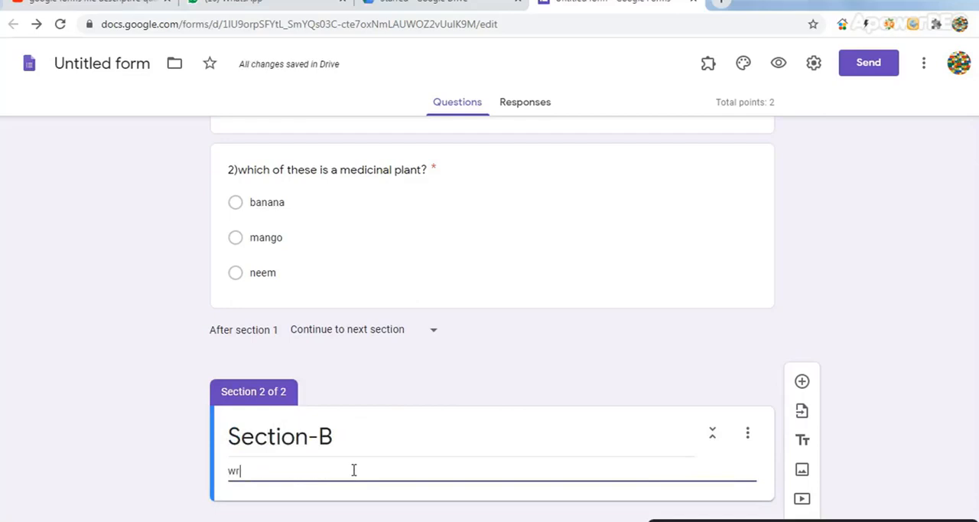
pyautogui.write('ite at lea')
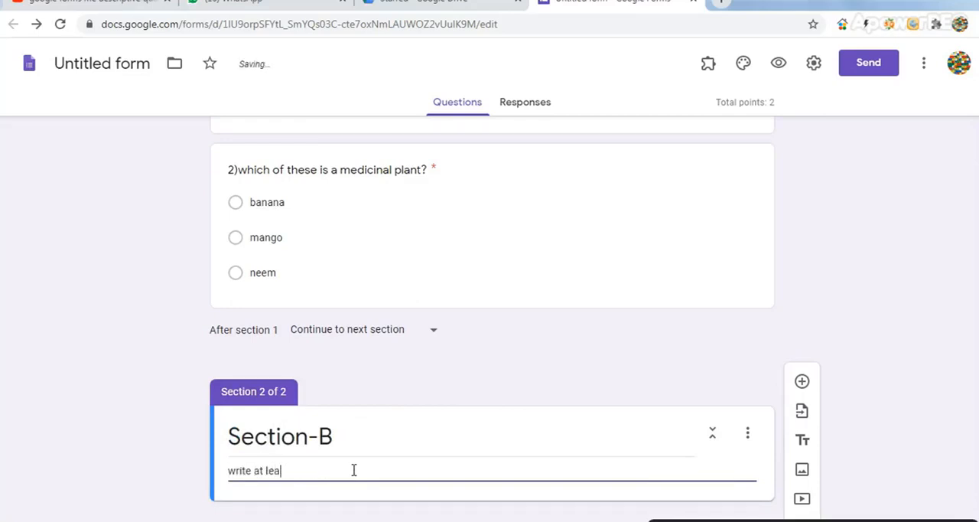
pyautogui.write('st 15 to 20 words for each que')
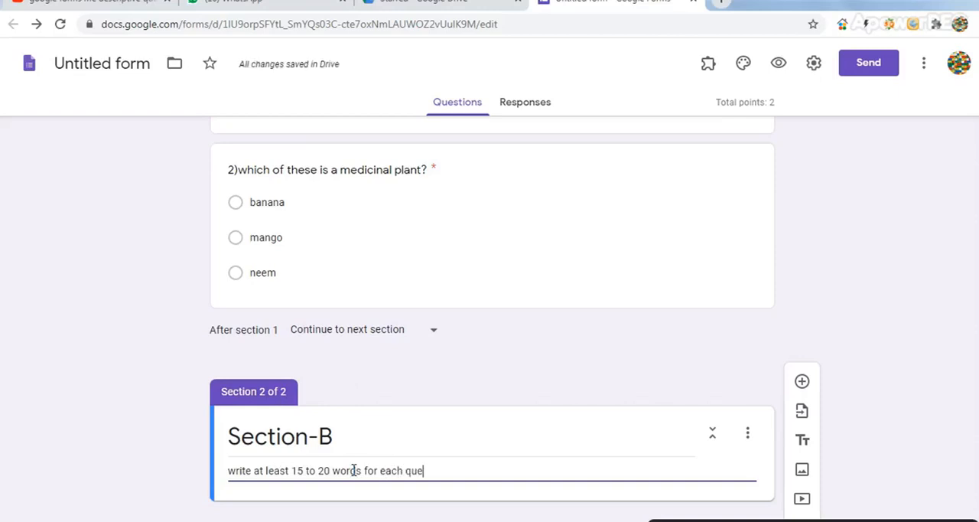
pyautogui.write('stion')
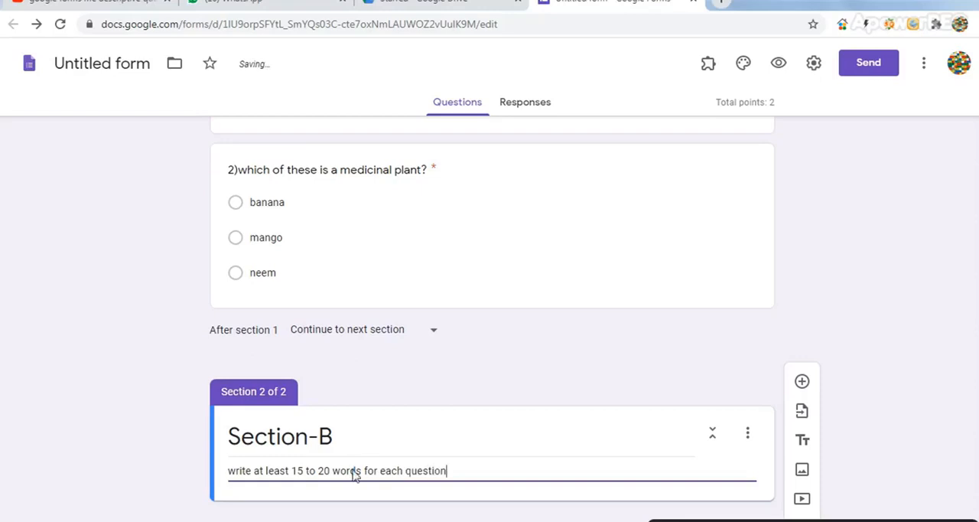
pyautogui.write(' and ')
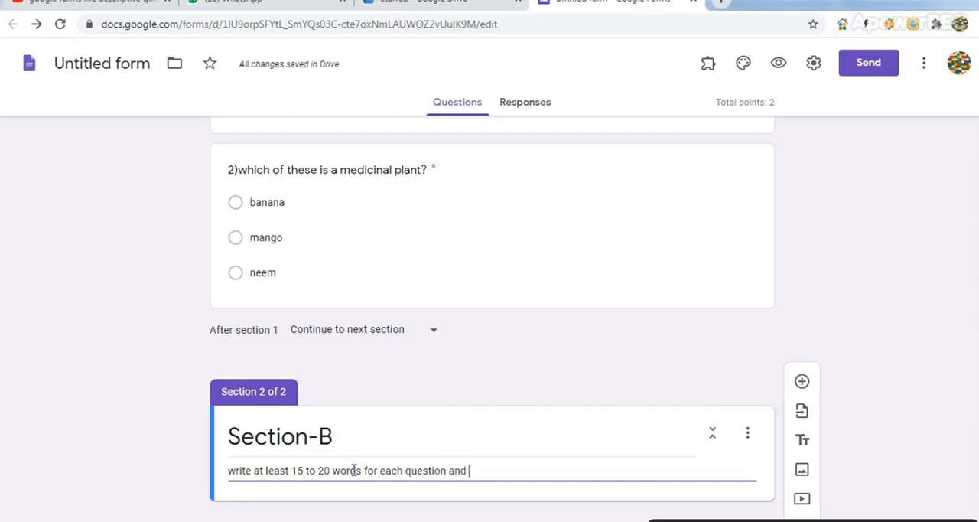
pyautogui.write('each carrie')
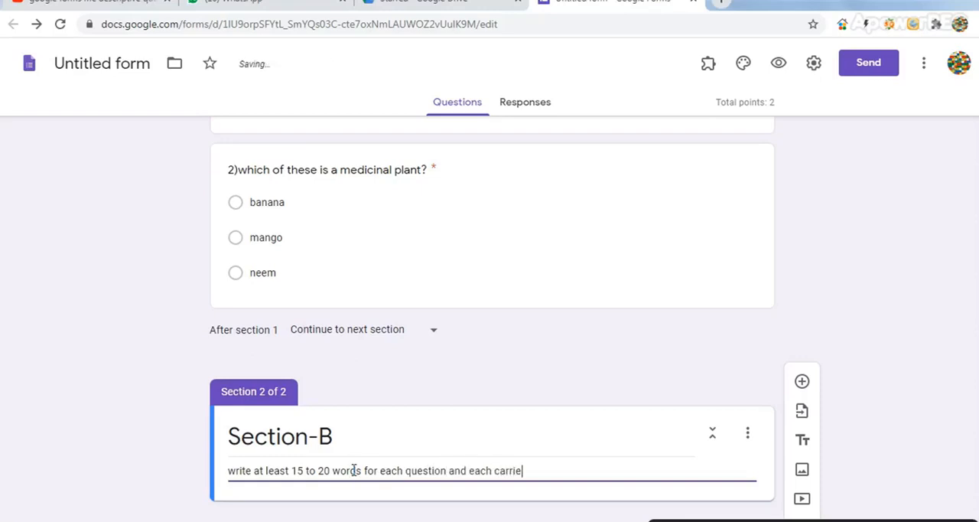
pyautogui.write('s 2 marks')
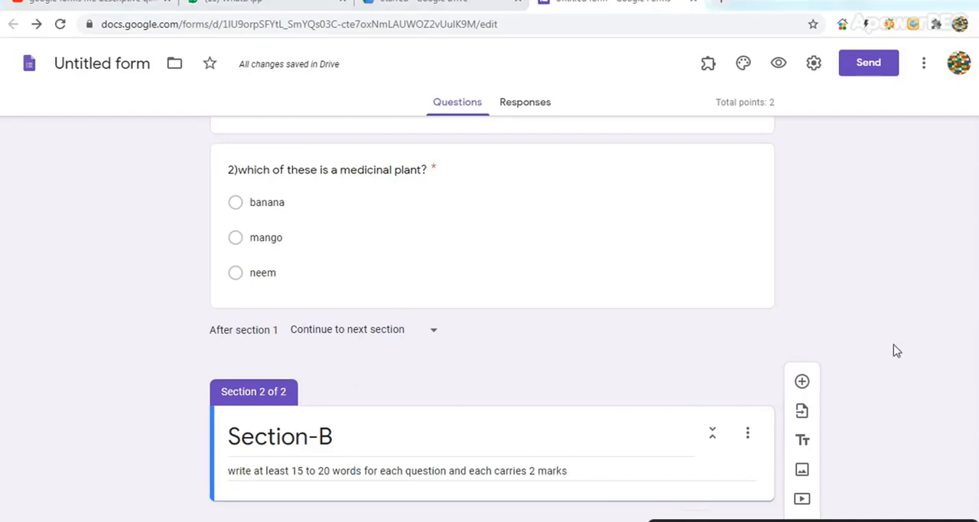
# Add the question "3)what is a computer?" to Section-B with the Paragraph answer type
pyautogui.click(802, 382)
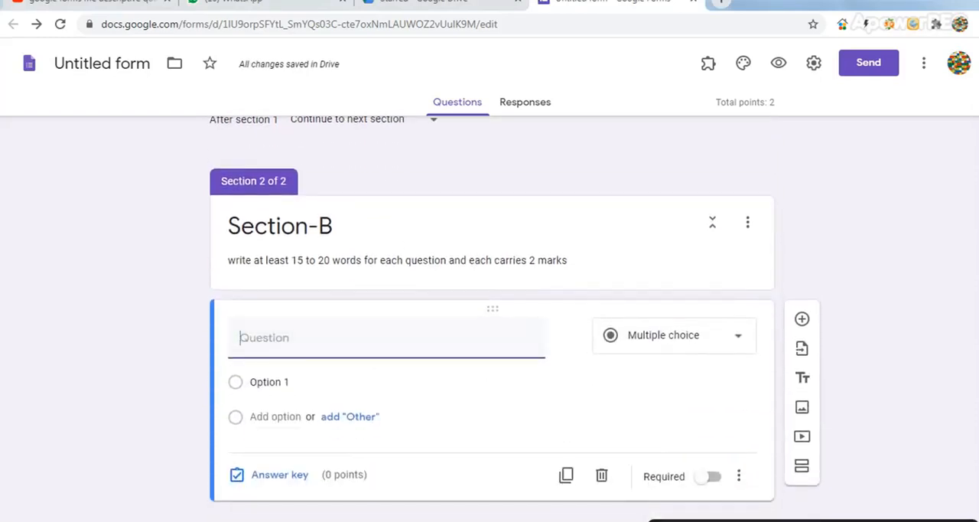
pyautogui.write('3)what is a computer?')
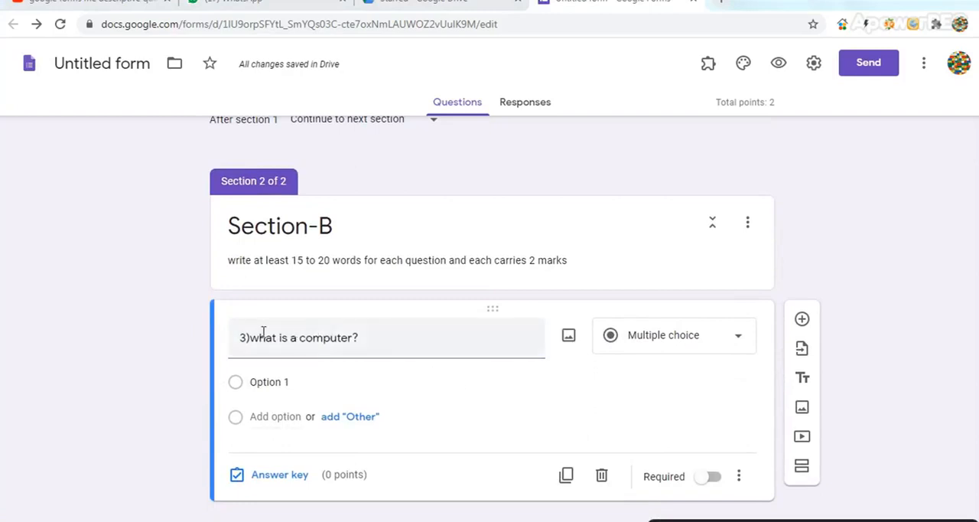
pyautogui.click(738, 344)
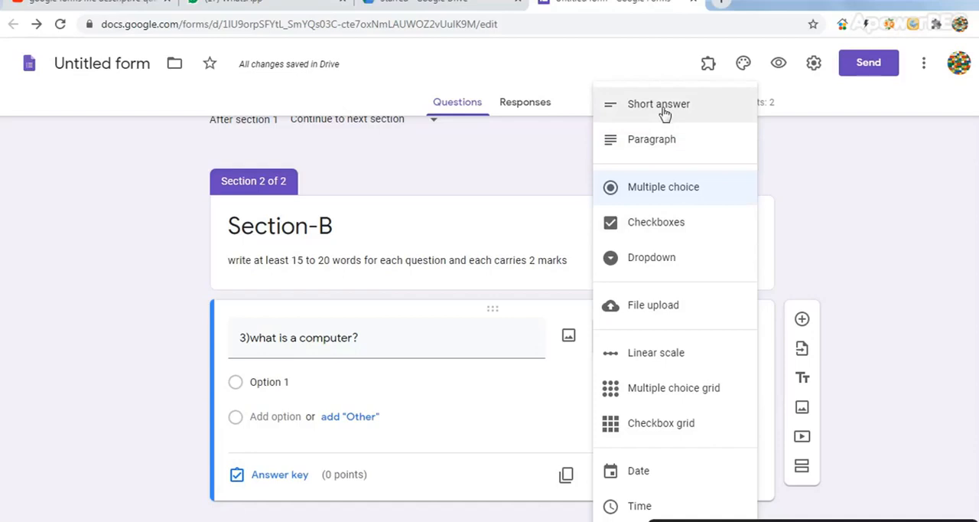
pyautogui.click(656, 140)
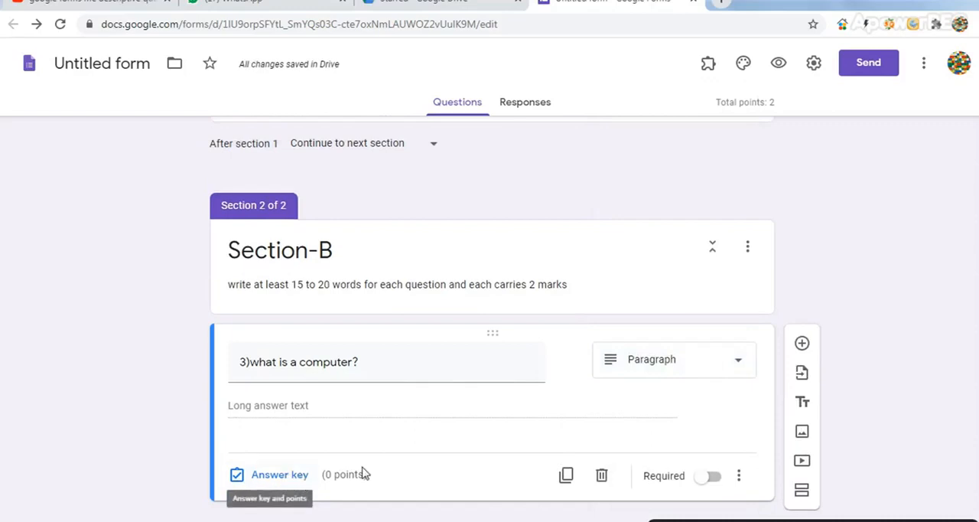
# Give the computer question 2 points and keep it optional
pyautogui.click(707, 479)
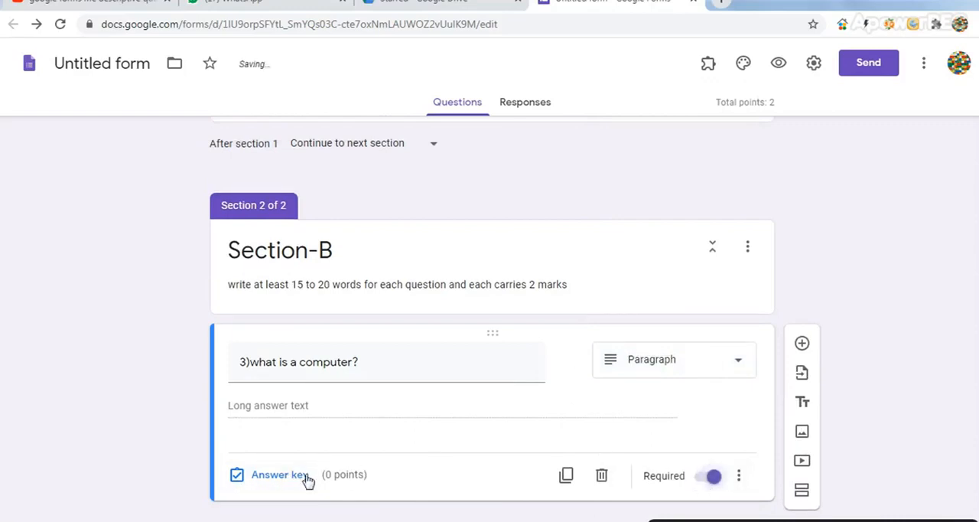
pyautogui.click(714, 476)
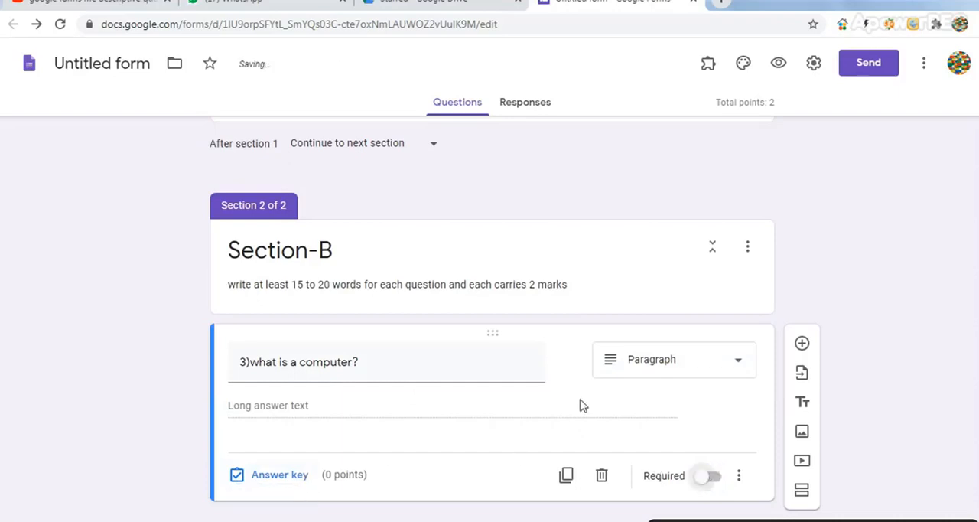
pyautogui.click(310, 476)
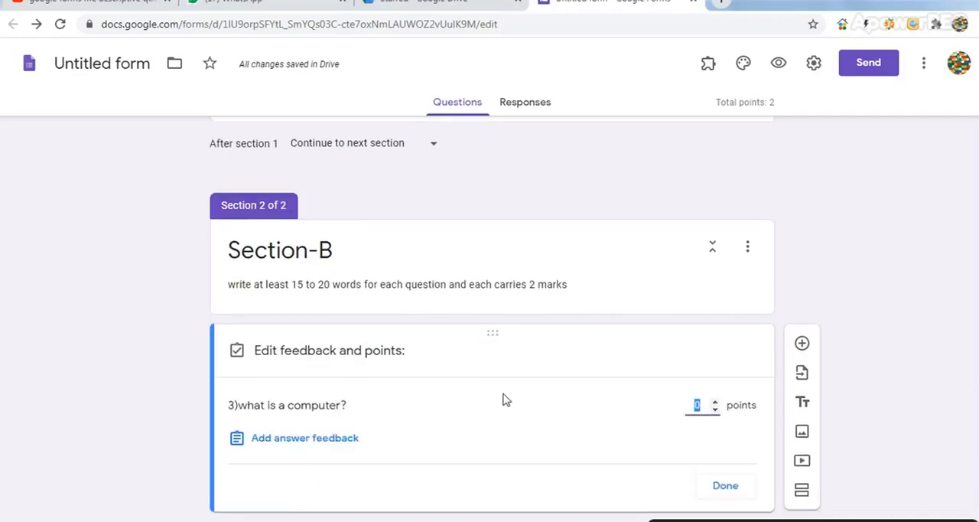
pyautogui.click(716, 405)
pyautogui.click(725, 487)
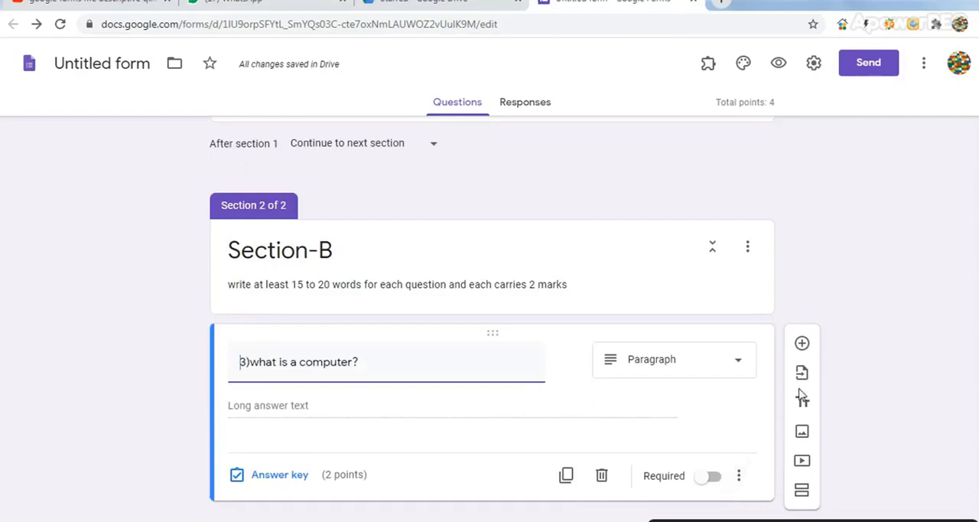
# Add another question below the computer question with the text "what is keyboard"
pyautogui.click(802, 346)
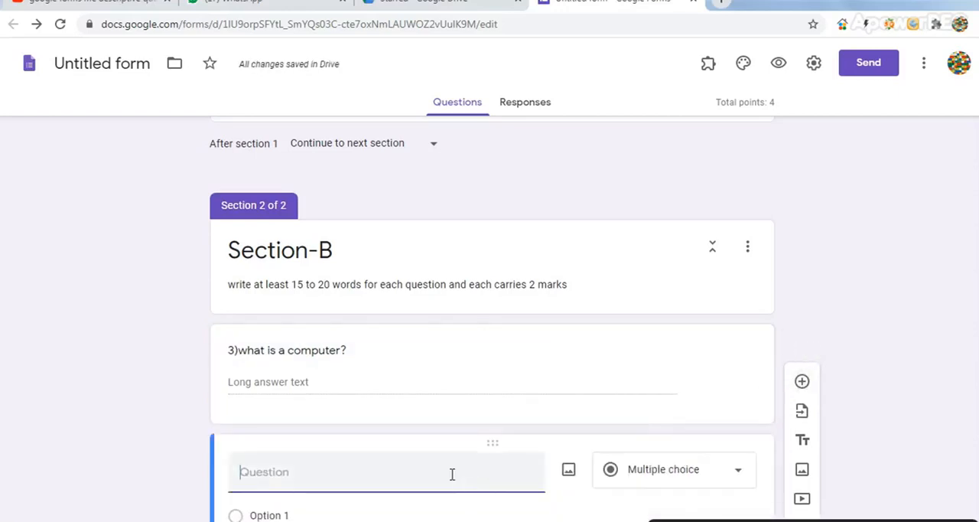
pyautogui.write('whea')
pyautogui.press('BackSpace')
pyautogui.write('t')
pyautogui.press('BackSpace')
pyautogui.press('BackSpace')
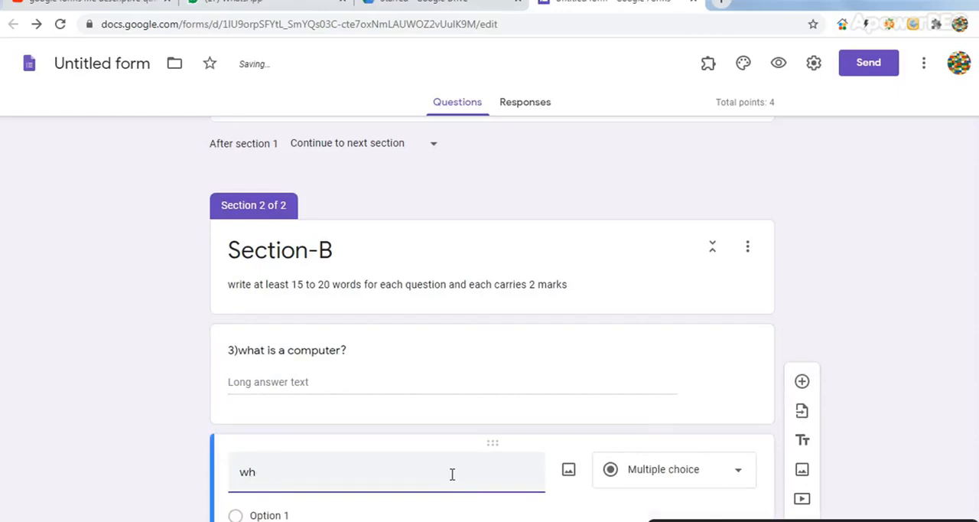
pyautogui.write('at is keyboard')
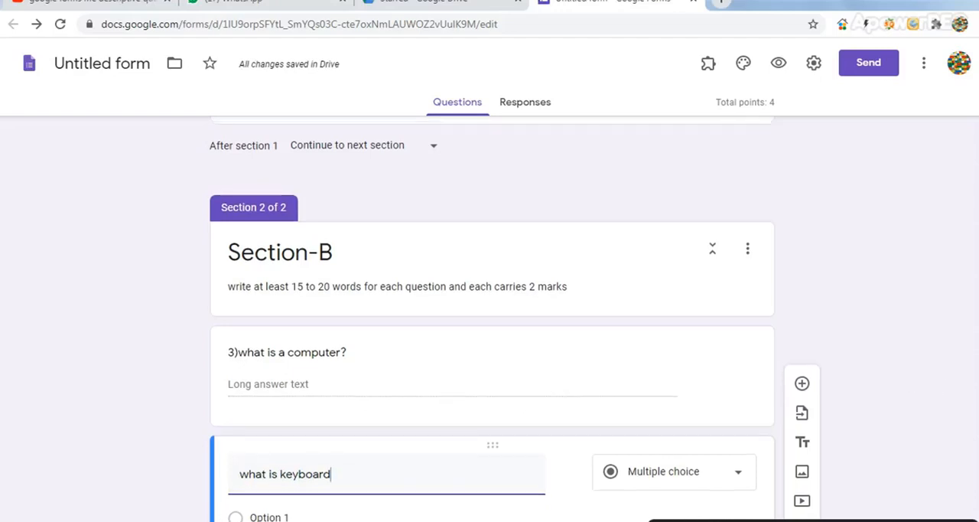
# Change the keyboard question to the Paragraph answer type and give it 2 points
pyautogui.scroll(-2, 746, 436)
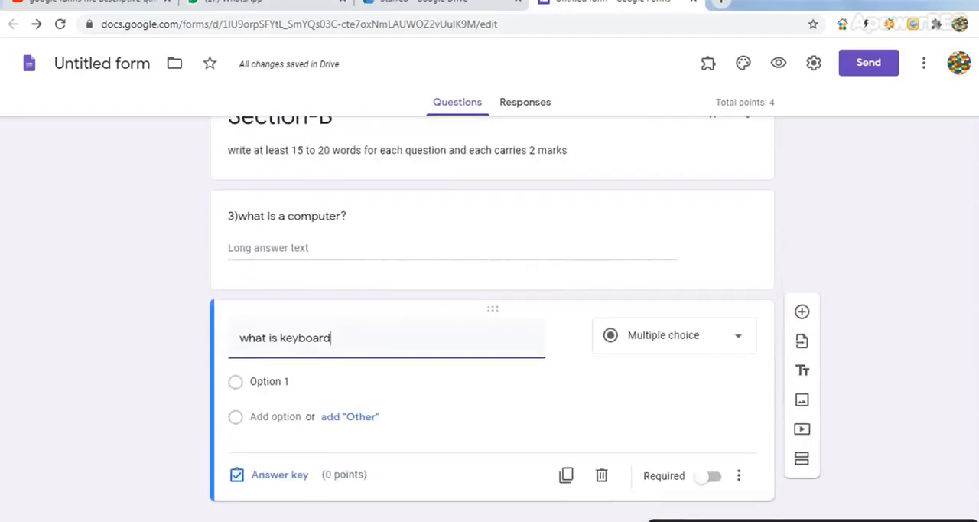
pyautogui.click(738, 342)
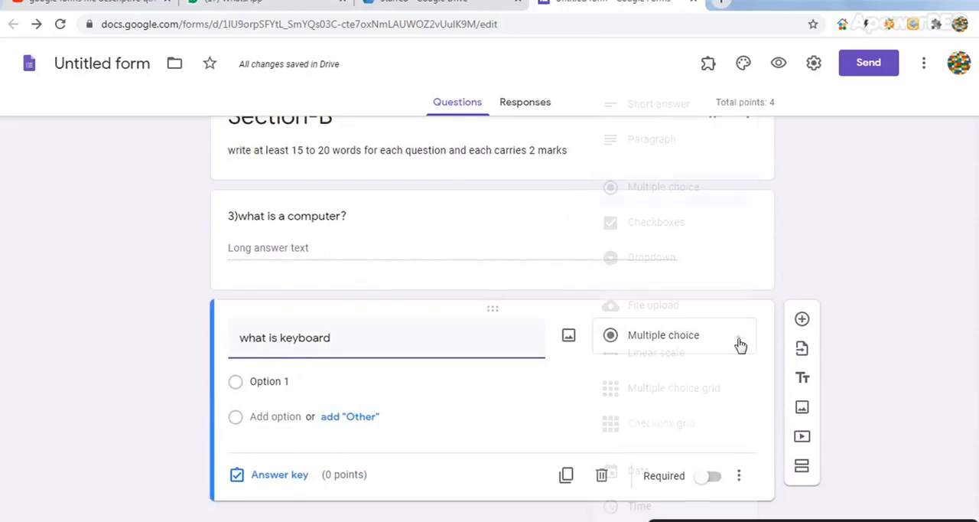
pyautogui.click(674, 140)
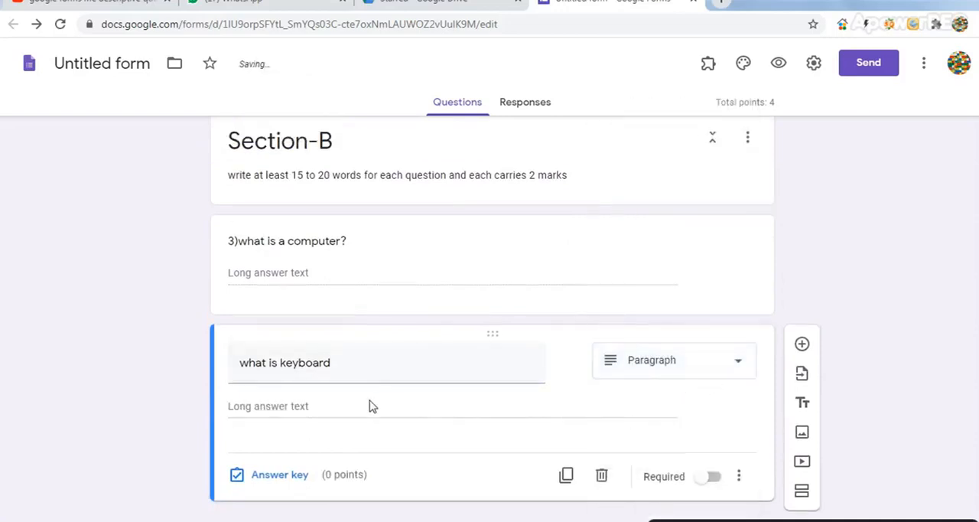
pyautogui.click(303, 487)
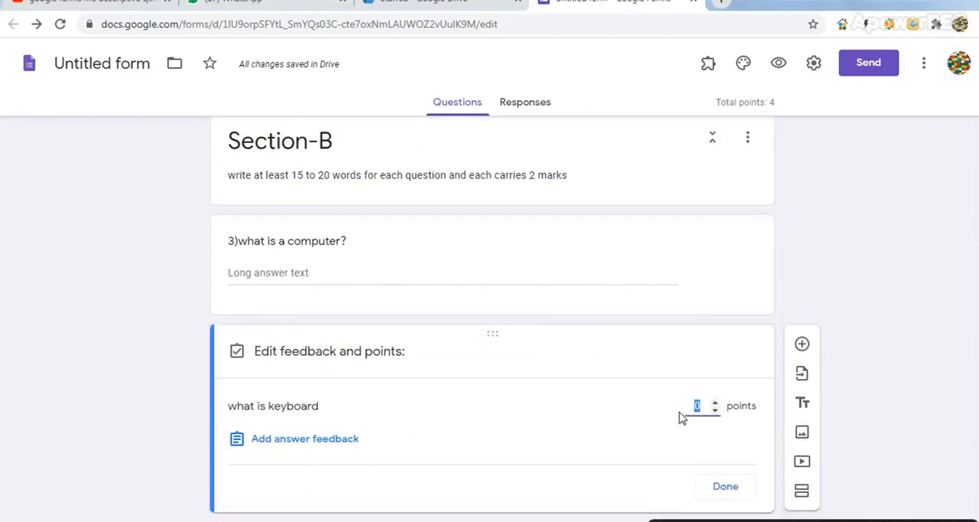
pyautogui.click(714, 403)
pyautogui.click(714, 403)
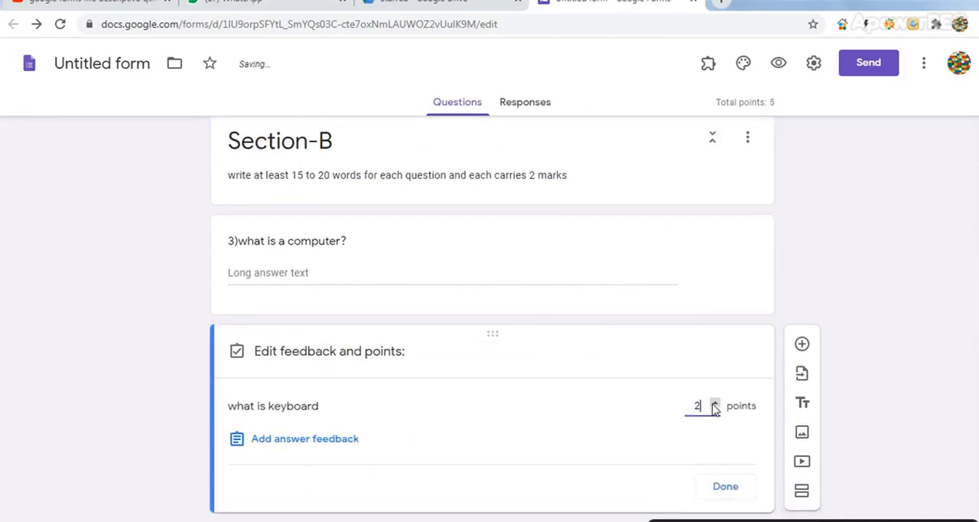
pyautogui.click(726, 488)
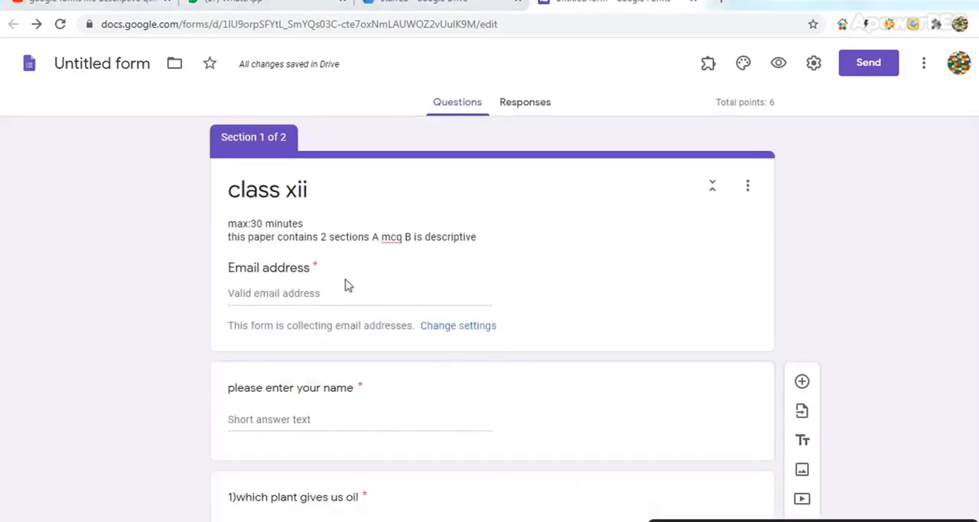
# Insert the line "Total marks:6" below "max:30 minutes" in the form description
pyautogui.click(483, 237)
pyautogui.hotkey('ctrl', 'a')
pyautogui.click(484, 237)
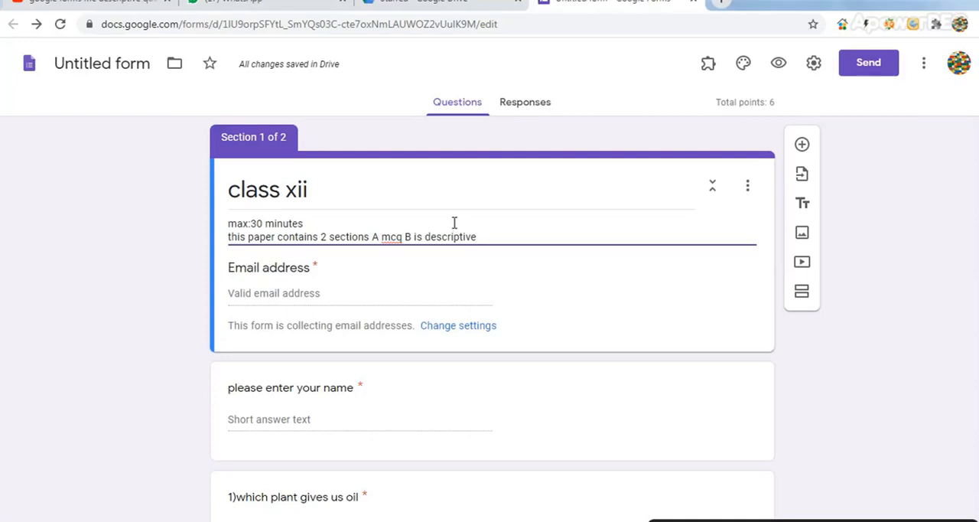
pyautogui.click(454, 222)
pyautogui.press('Delete')
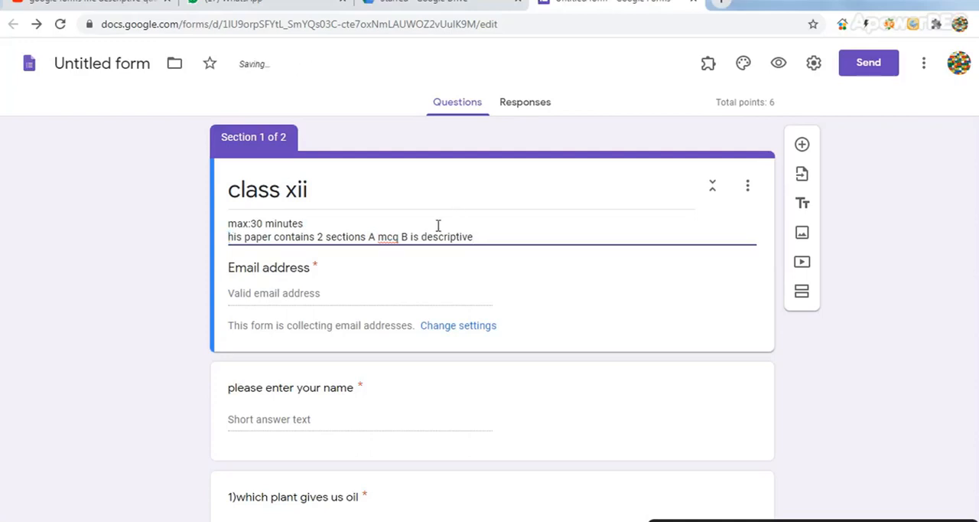
pyautogui.press('Return')
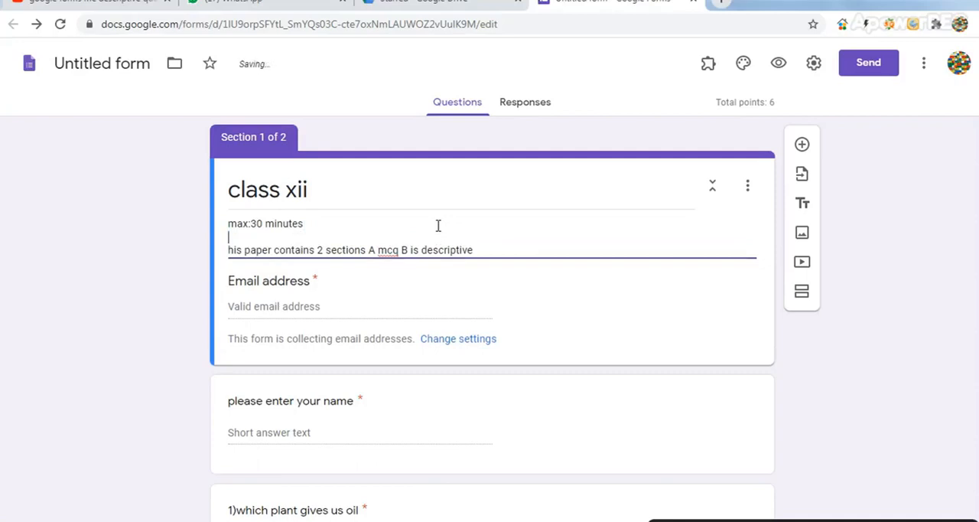
pyautogui.write('Total marks:6')
pyautogui.click(811, 521)
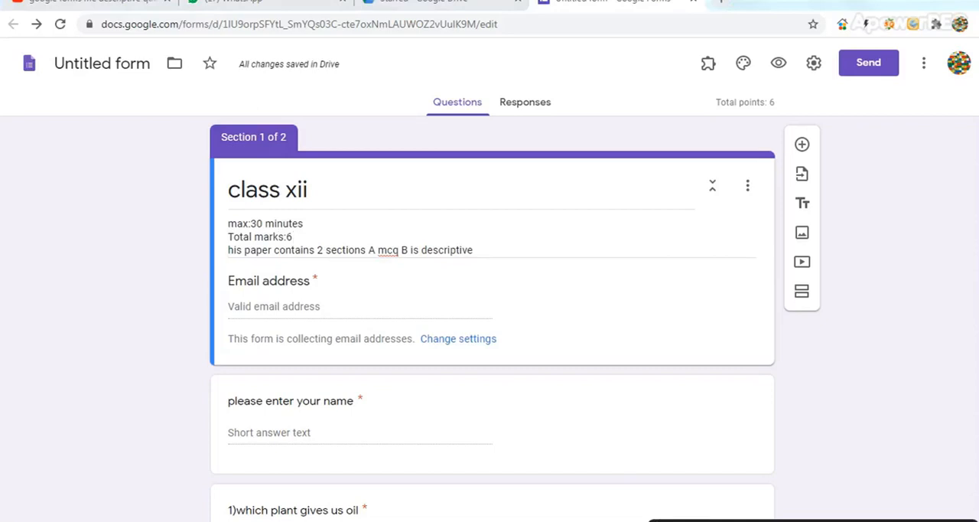
# Number the keyboard question in Section-B by putting "4)" in front of its text
pyautogui.moveTo(977, 173); pyautogui.dragTo(977, 389)
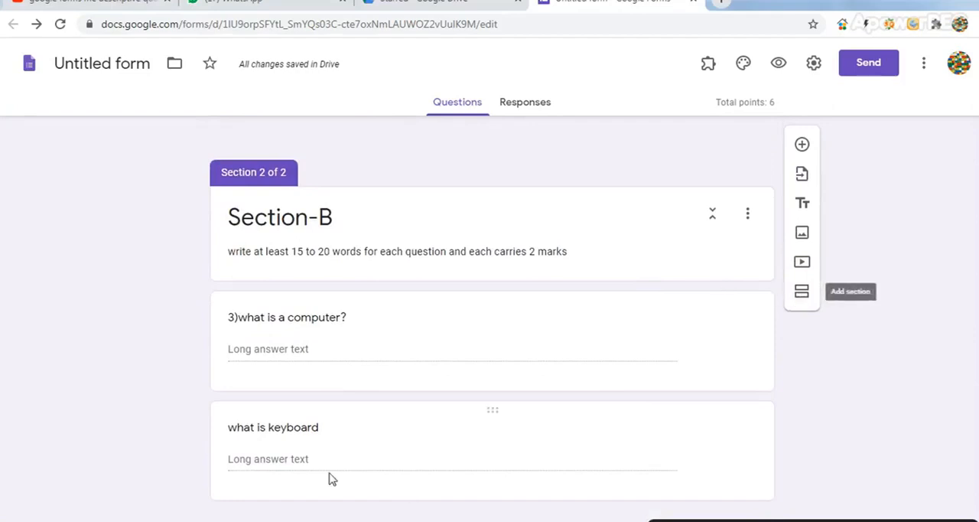
pyautogui.click(231, 431)
pyautogui.click(232, 442)
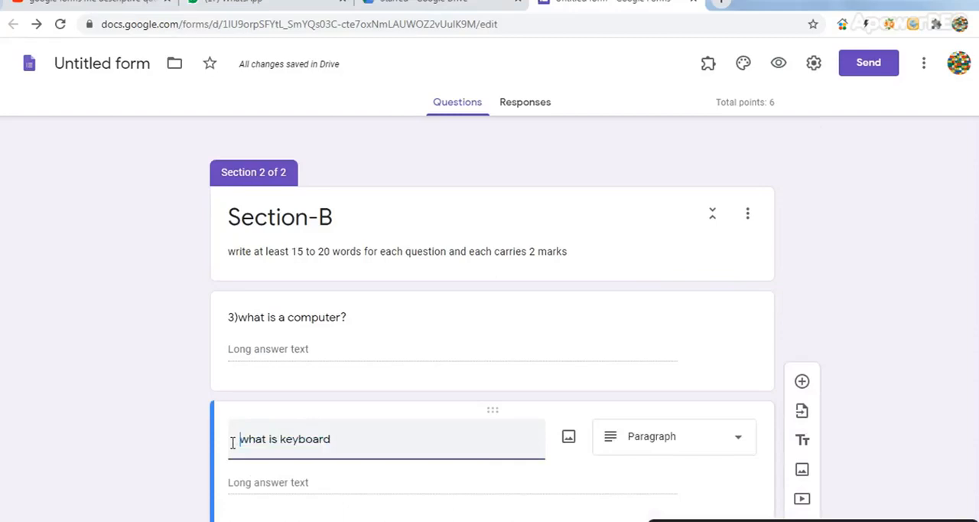
pyautogui.write('4)')
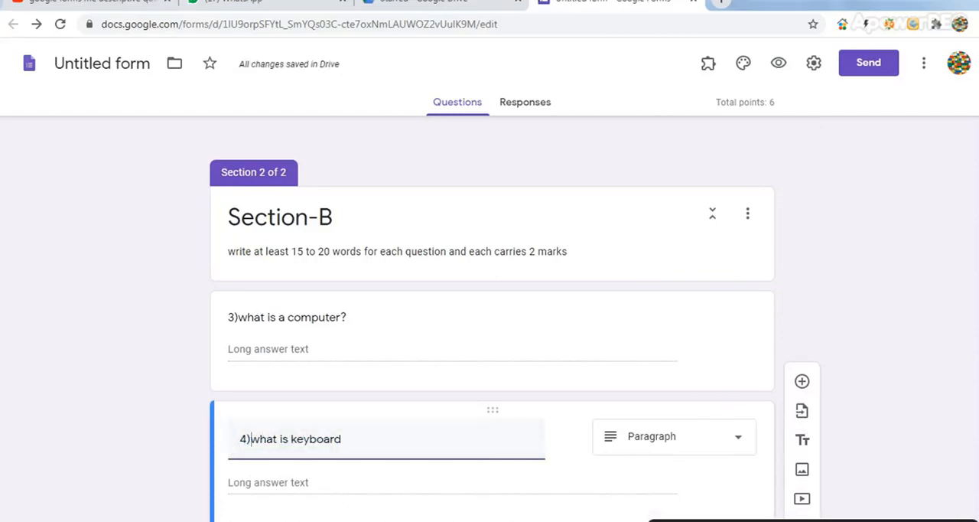
pyautogui.scroll(-1, 490, 314)
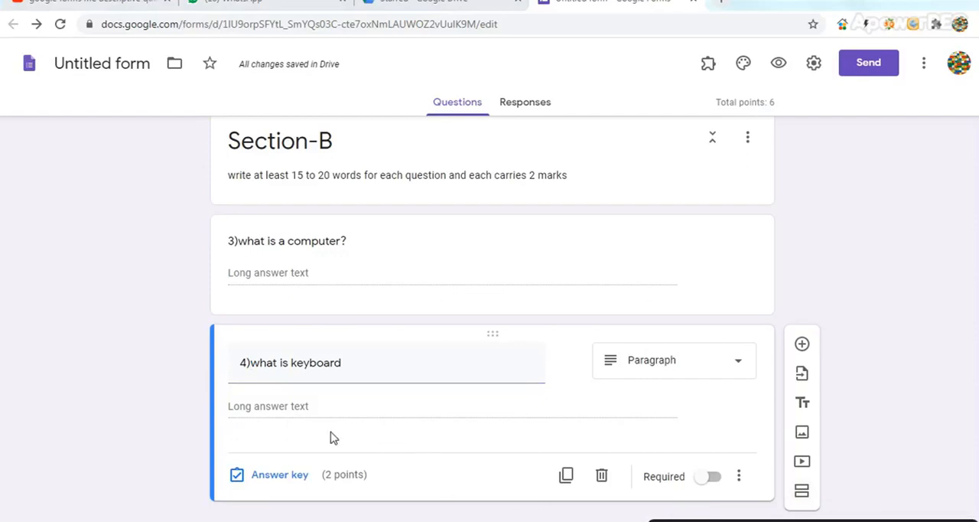
pyautogui.click(300, 279)
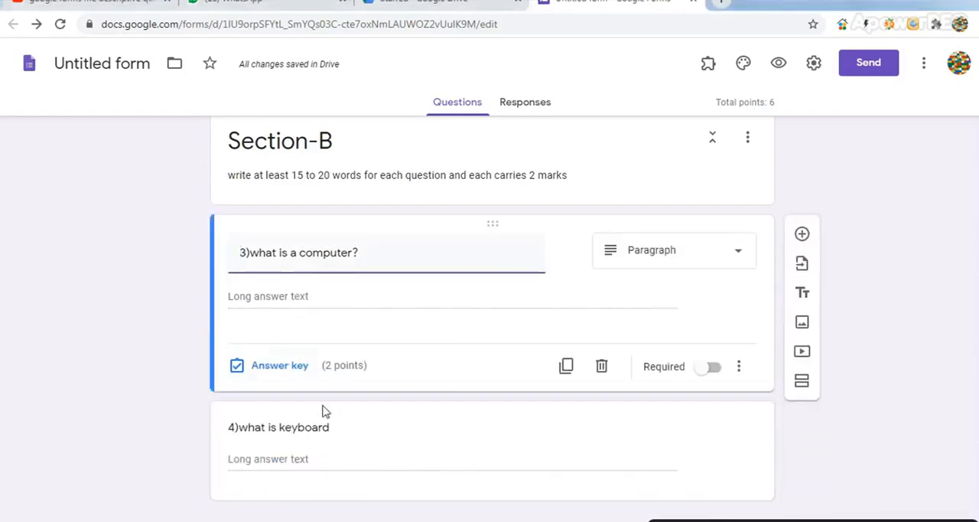
pyautogui.click(740, 257)
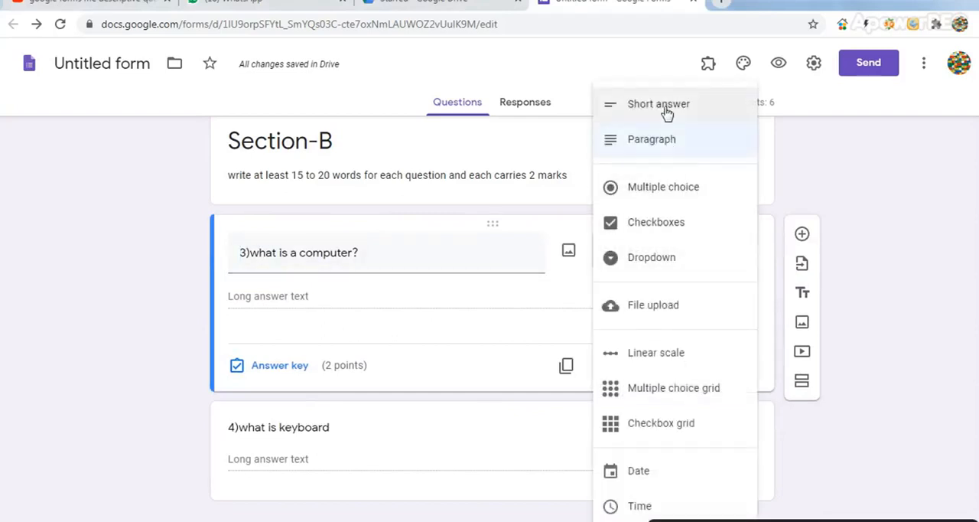
pyautogui.click(892, 227)
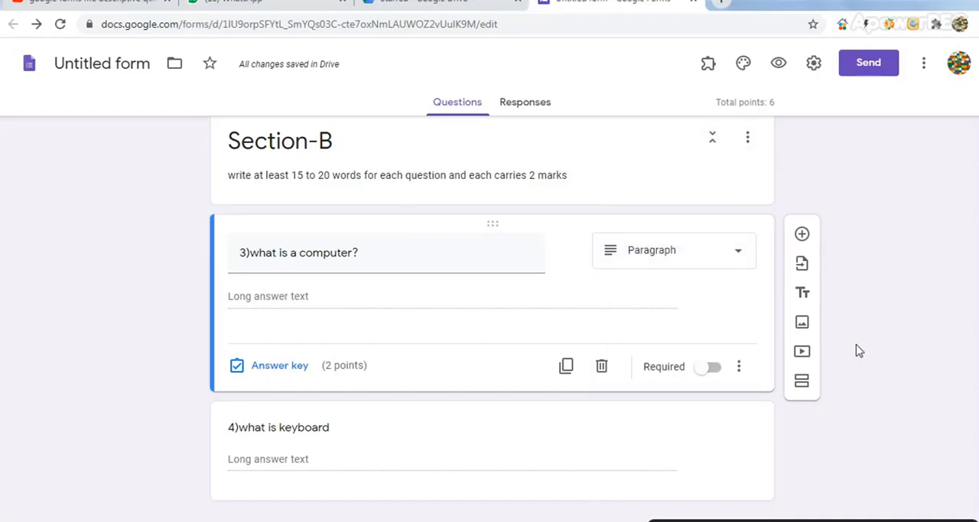
# Add a question below the keyboard question with the text "5)which plant is used for treating cuts and wounds?"
pyautogui.click(375, 443)
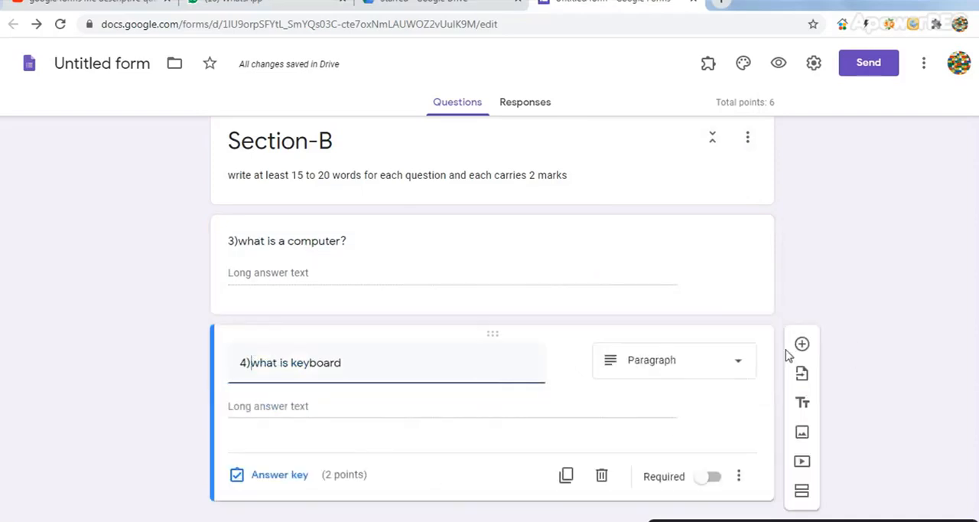
pyautogui.click(801, 346)
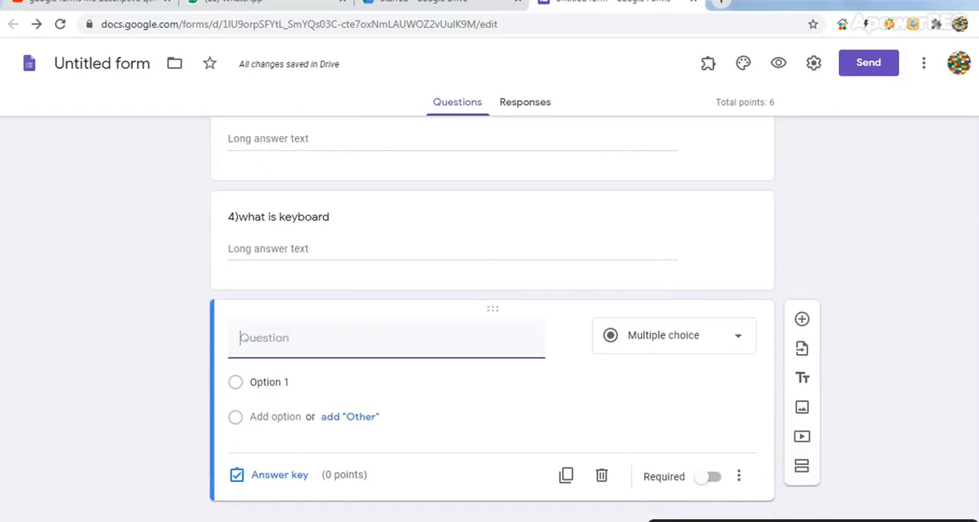
pyautogui.write('which plant is used for treating ')
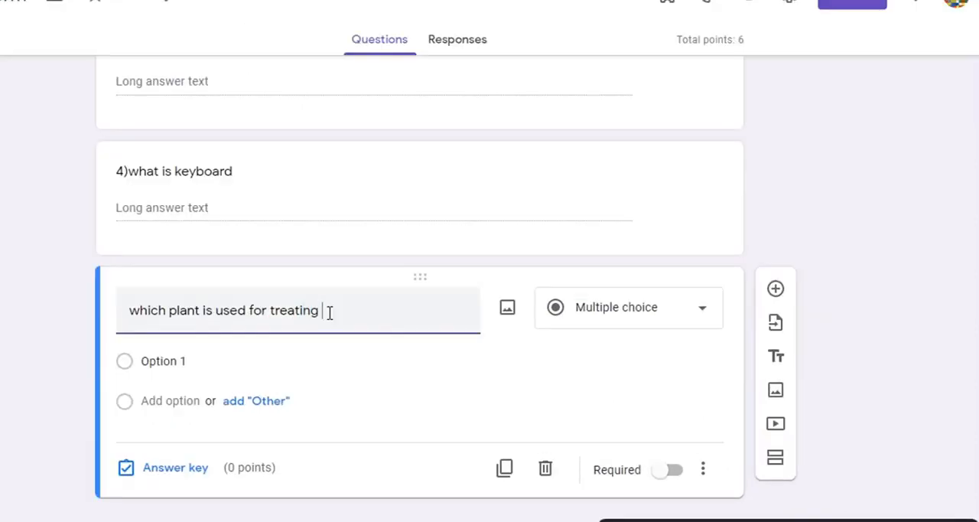
pyautogui.write('cuts and wounds?')
pyautogui.click(127, 315)
pyautogui.write('5)')
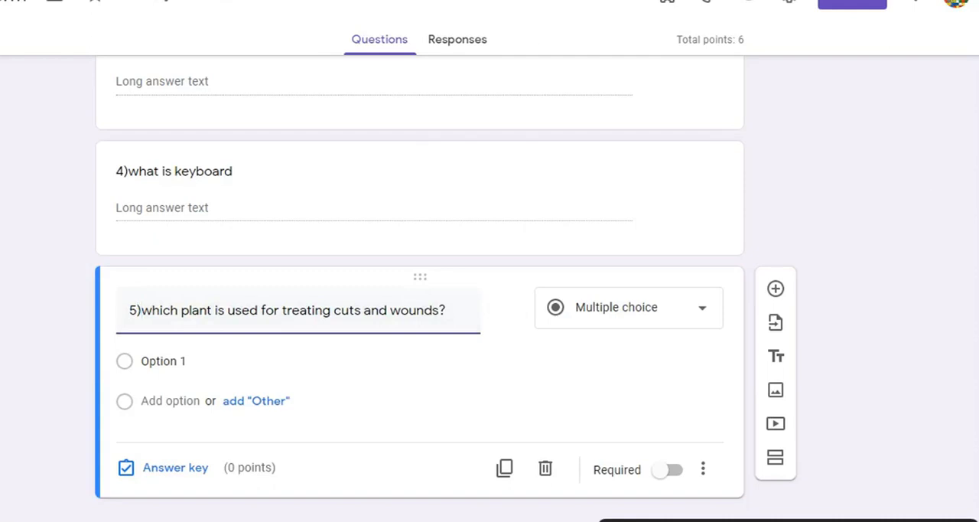
# Change question 5 to the Short answer type and give it 2 points
pyautogui.click(703, 313)
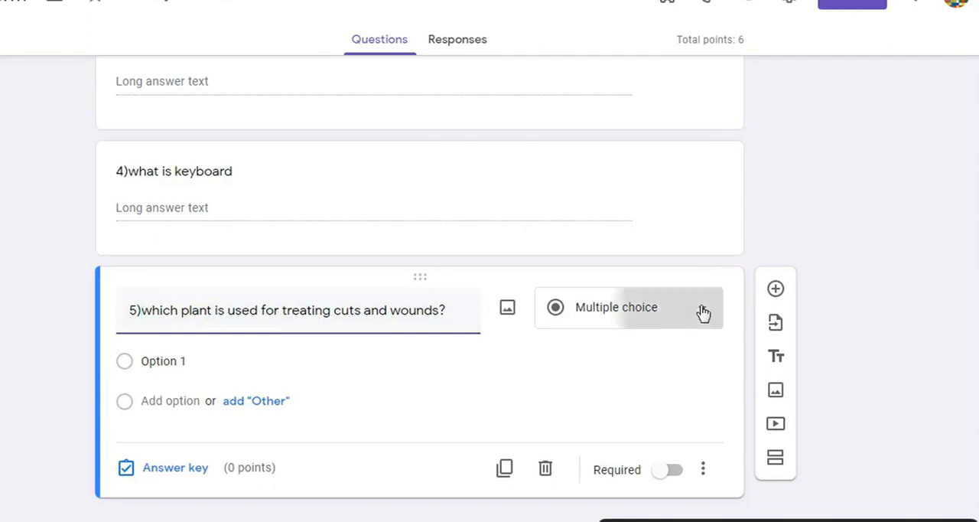
pyautogui.click(647, 47)
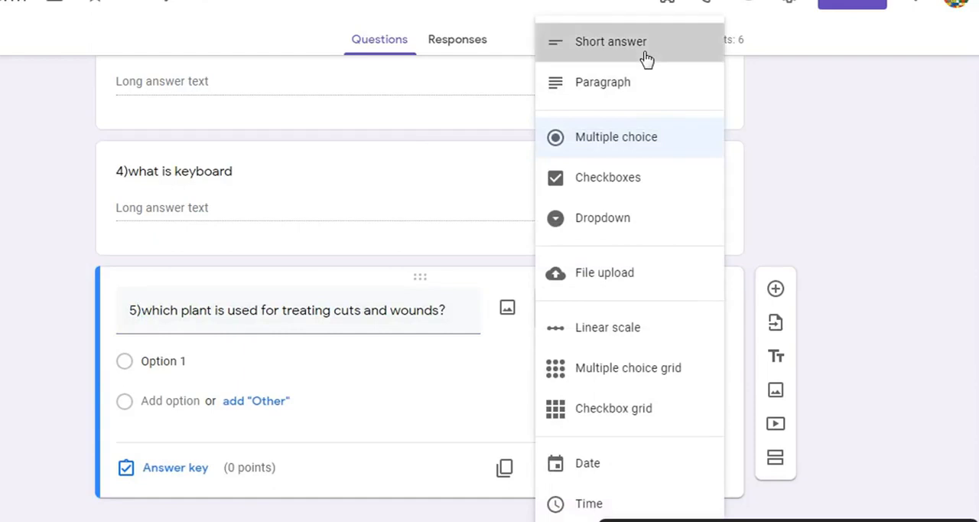
pyautogui.click(201, 470)
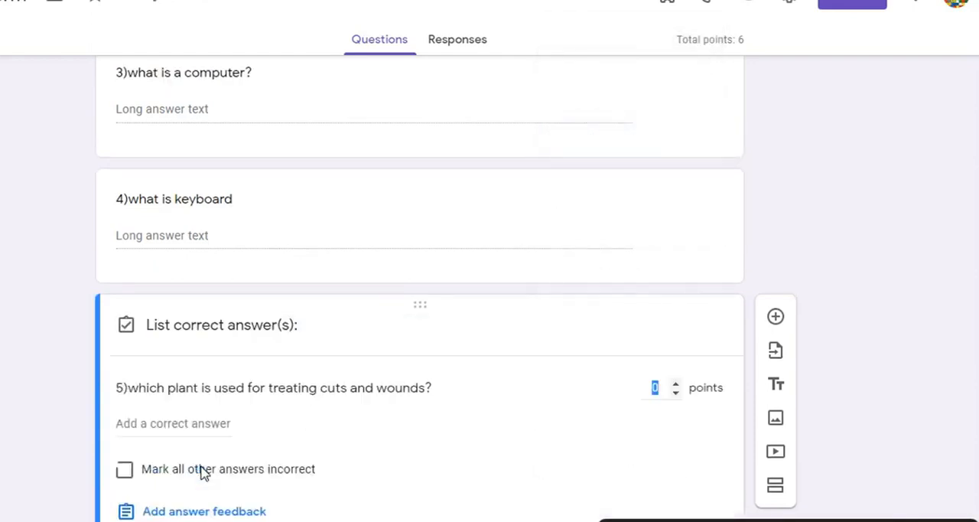
pyautogui.click(677, 386)
pyautogui.click(677, 386)
pyautogui.scroll(-1, 447, 288)
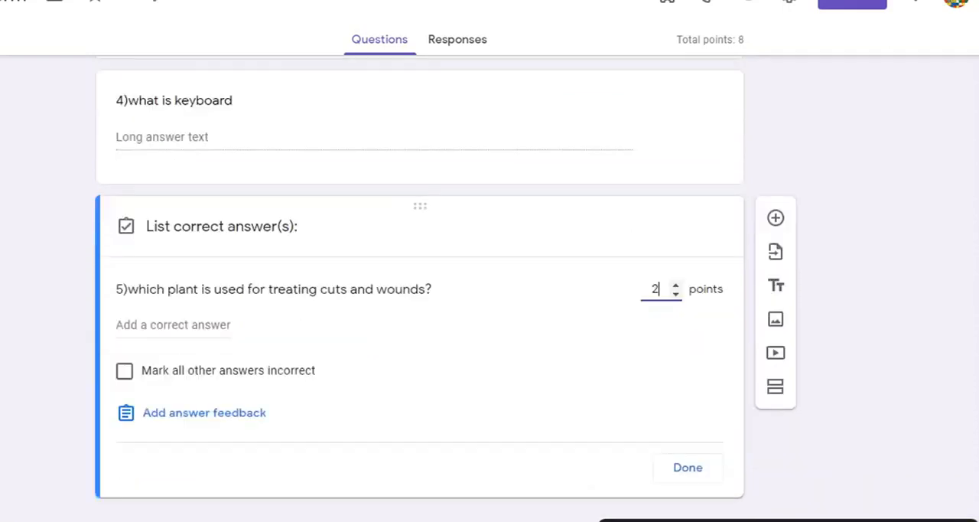
pyautogui.click(693, 470)
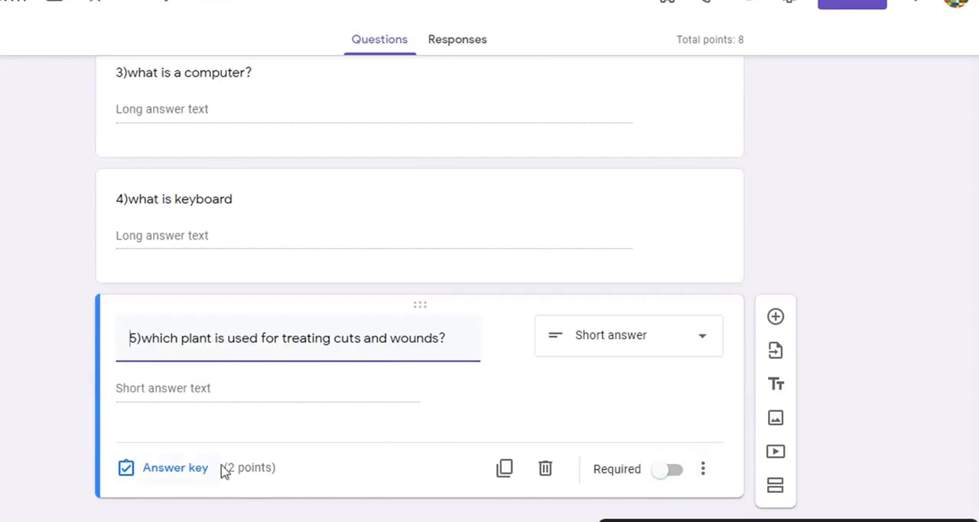
# Add "cotton" as the correct answer to question 5 and mark all other answers incorrect
pyautogui.click(193, 470)
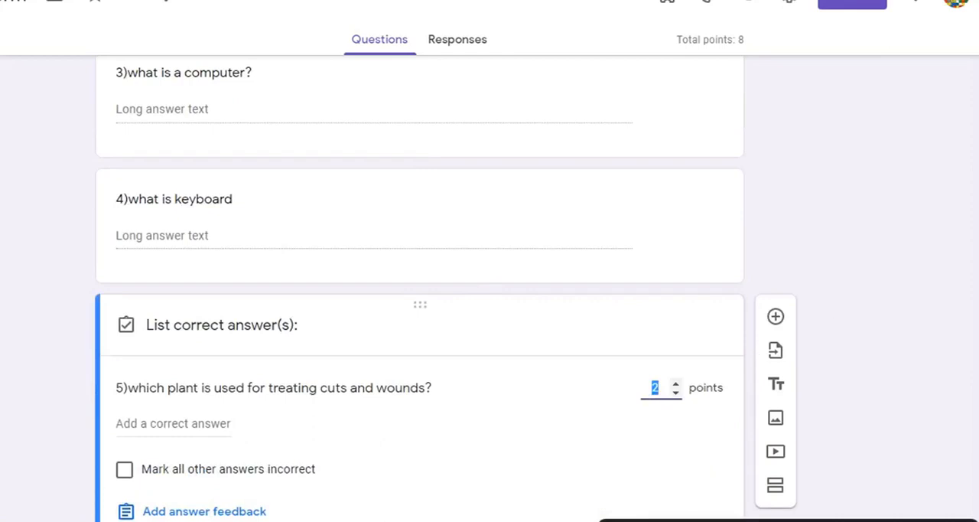
pyautogui.scroll(-1, 420, 288)
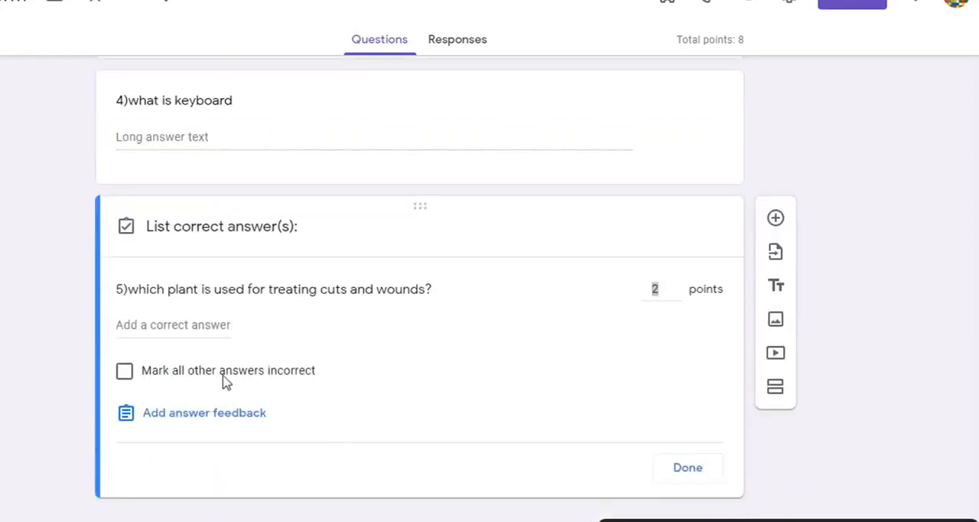
pyautogui.click(158, 325)
pyautogui.write('cor')
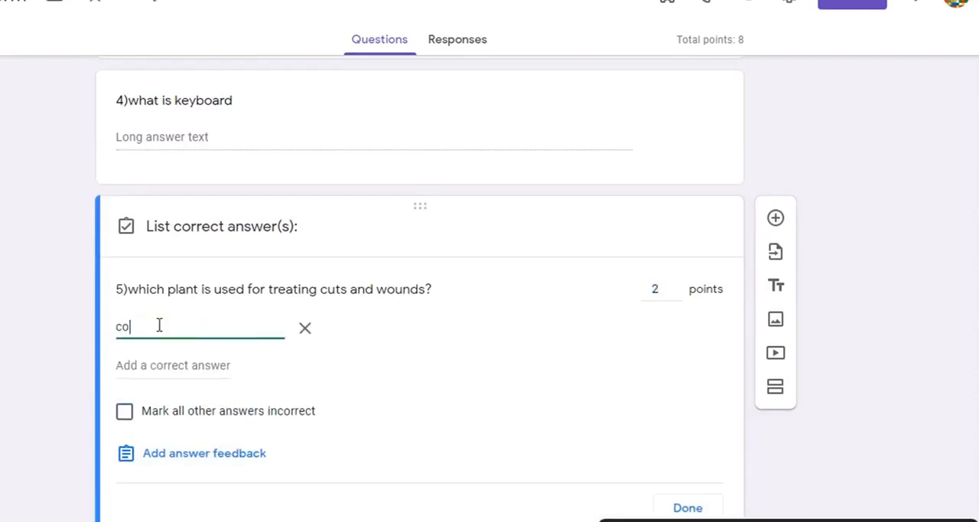
pyautogui.write('tton')
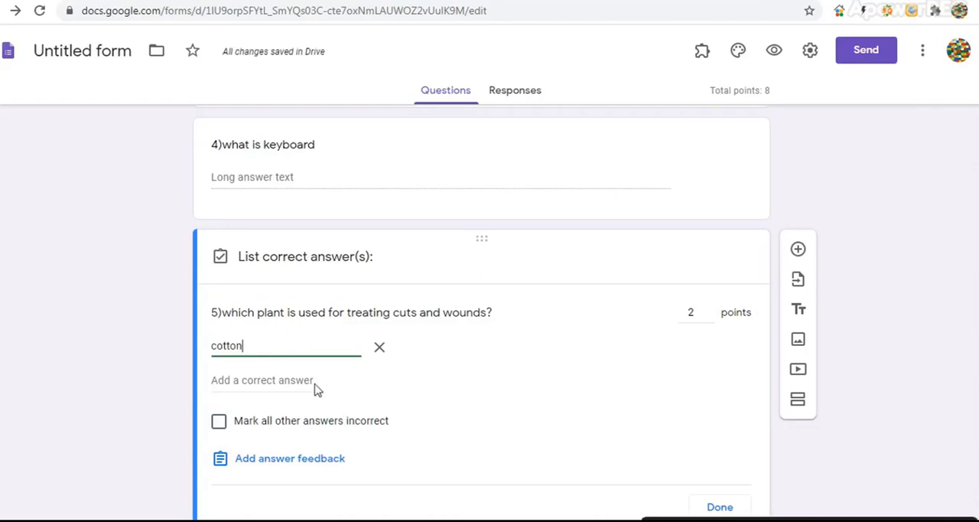
pyautogui.click(220, 422)
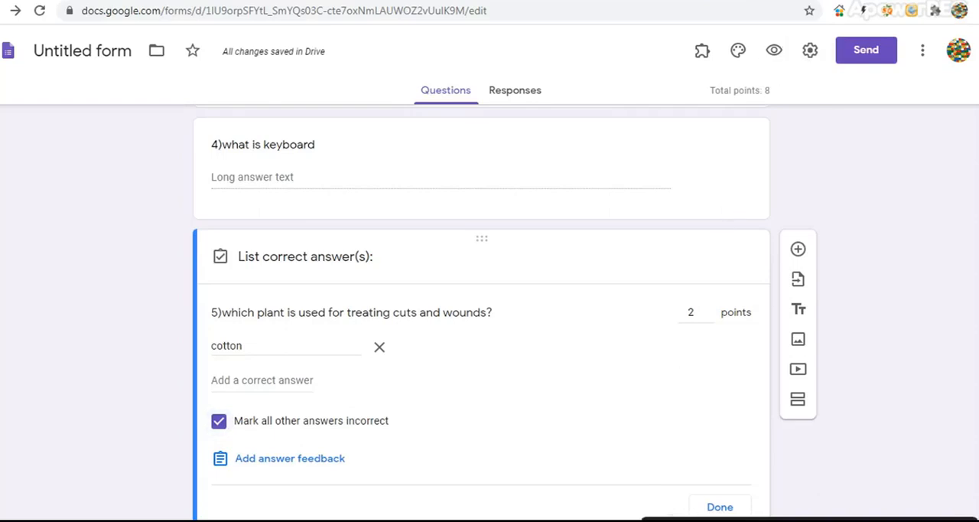
# Change the total marks in the form description to 8
pyautogui.scroll(20, 974, 64)
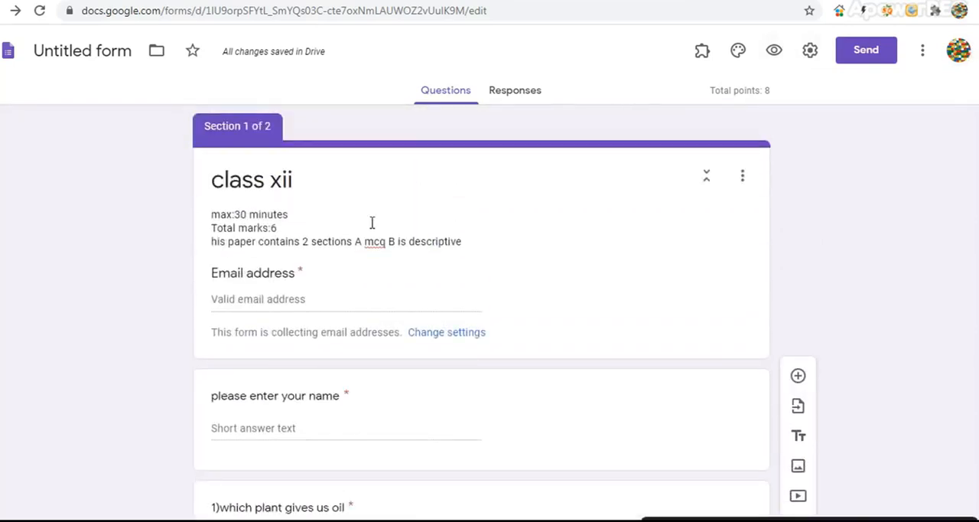
pyautogui.click(280, 230)
pyautogui.click(279, 230)
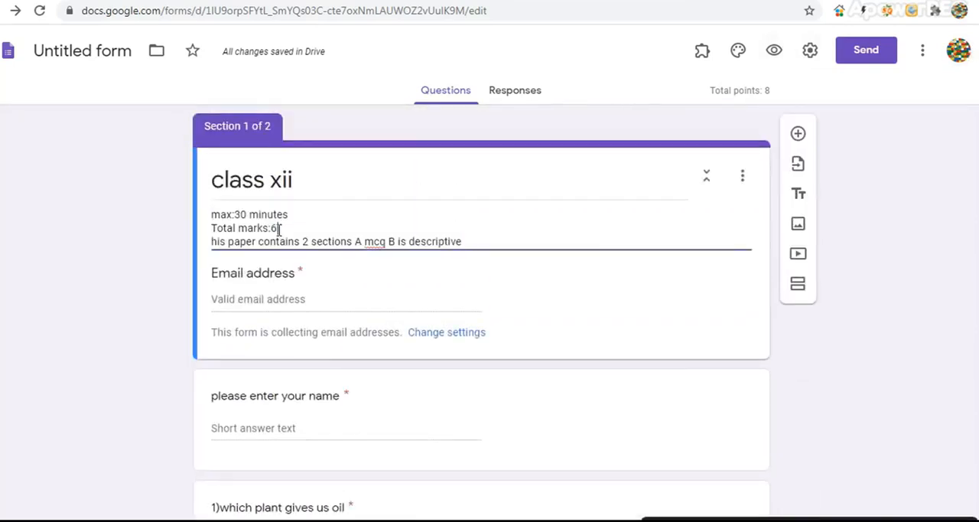
pyautogui.write('8')
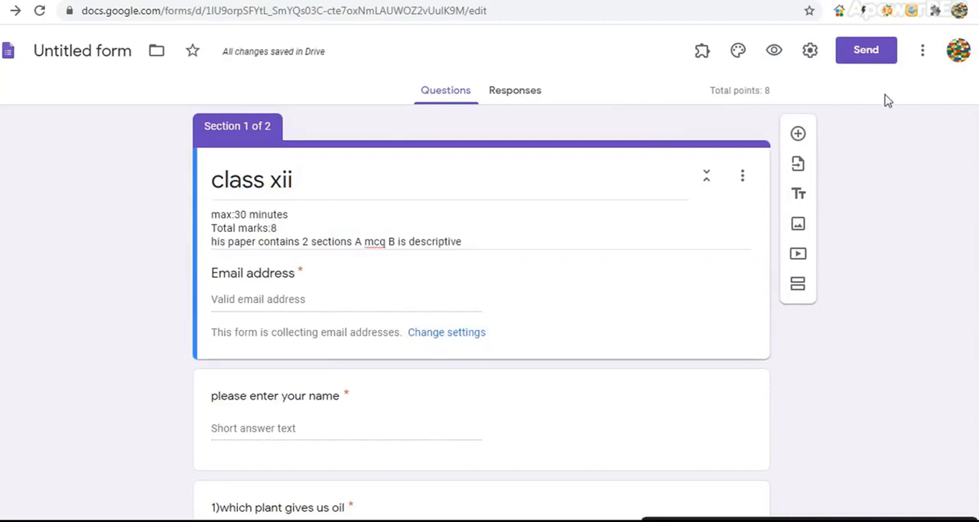
# Turn off the collection of email addresses in the form's settings
pyautogui.click(810, 51)
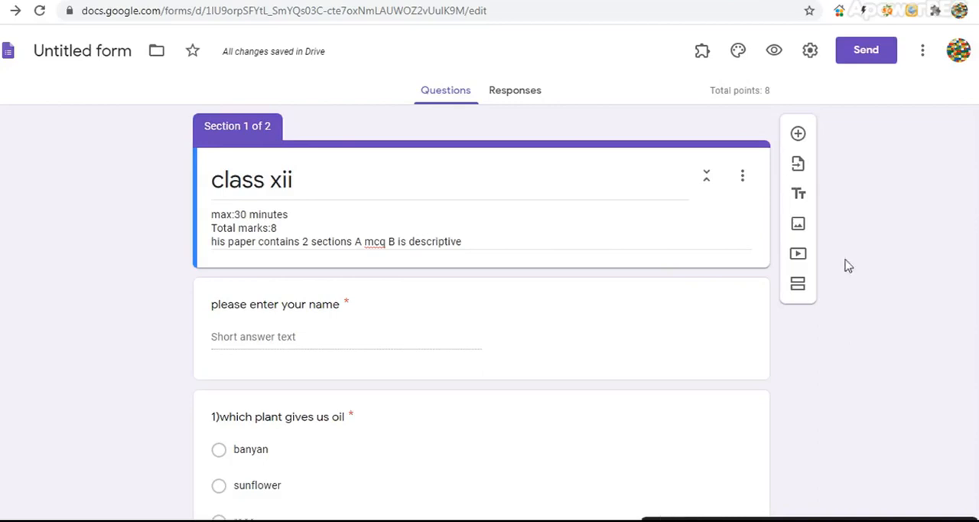
# Copy the form's shortened share link and switch to WhatsApp
pyautogui.click(865, 53)
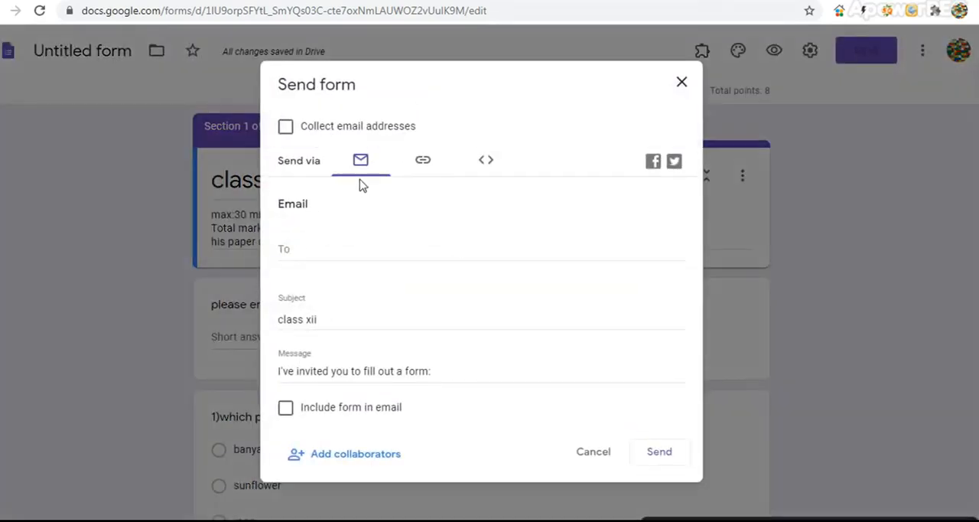
pyautogui.click(421, 168)
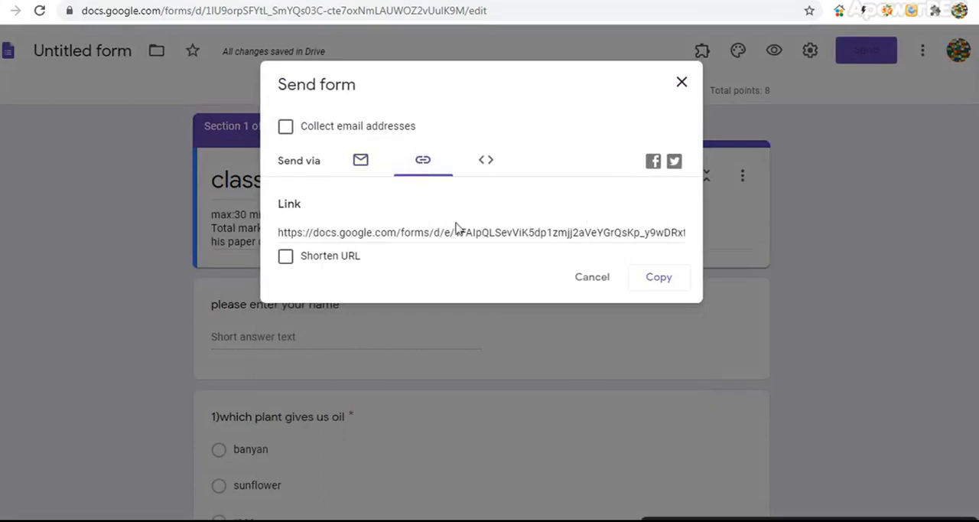
pyautogui.click(285, 257)
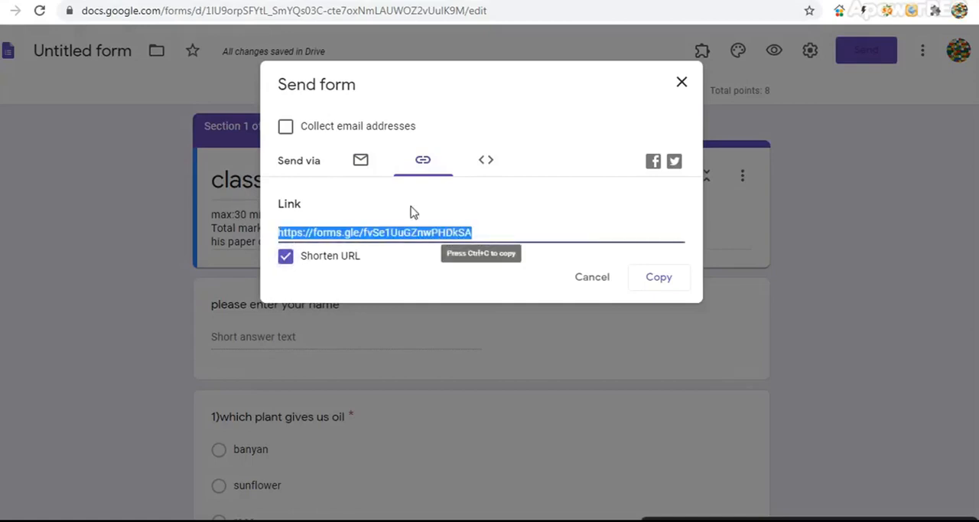
pyautogui.click(657, 280)
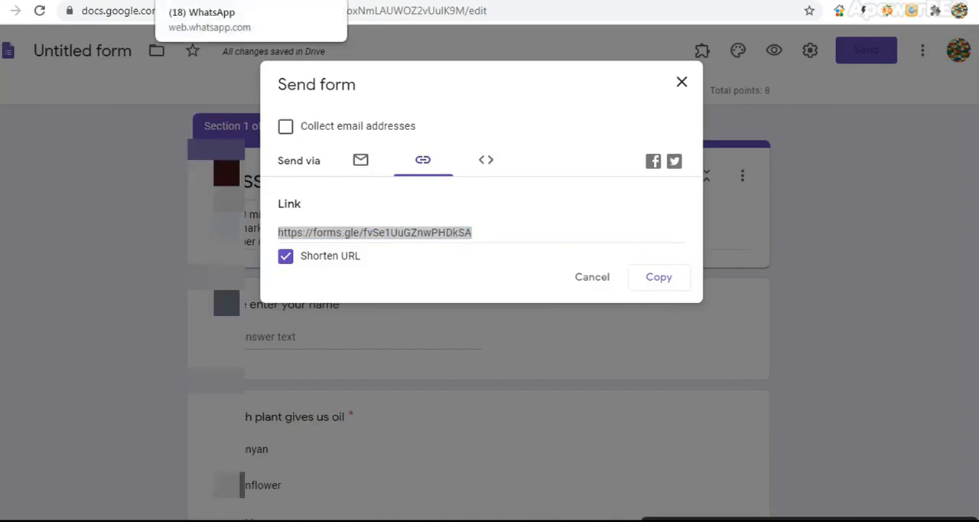
pyautogui.click(218, 0)
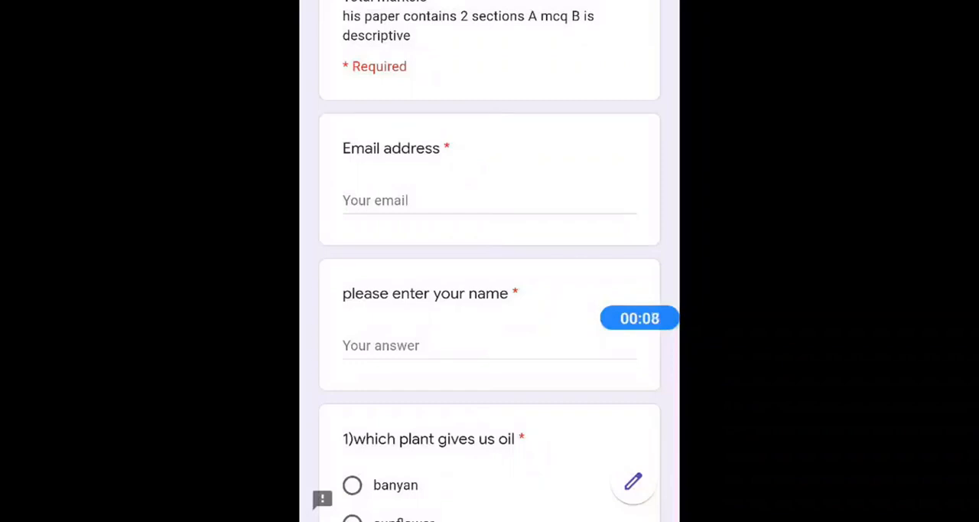
# Fill in the respondent's email address and name on the opened test form
pyautogui.click(436, 200)
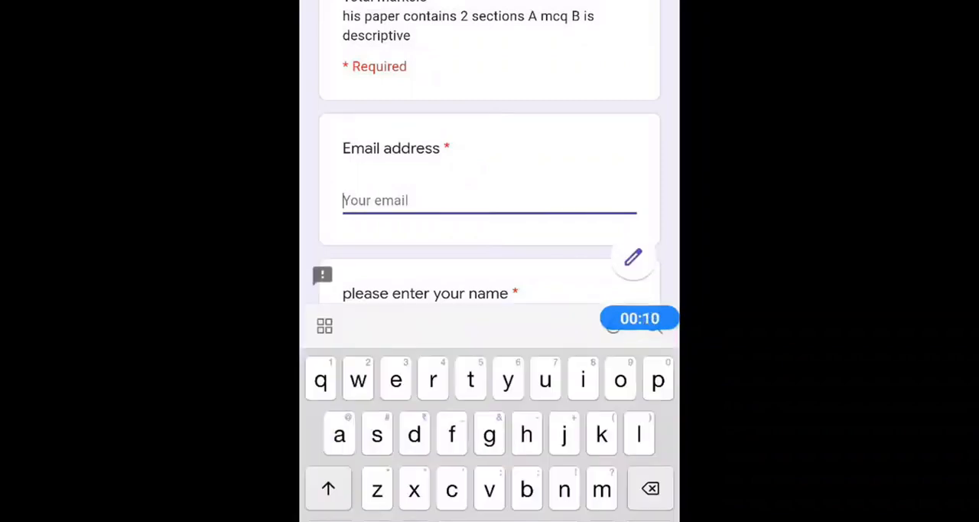
pyautogui.scroll(-5, 490, 153)
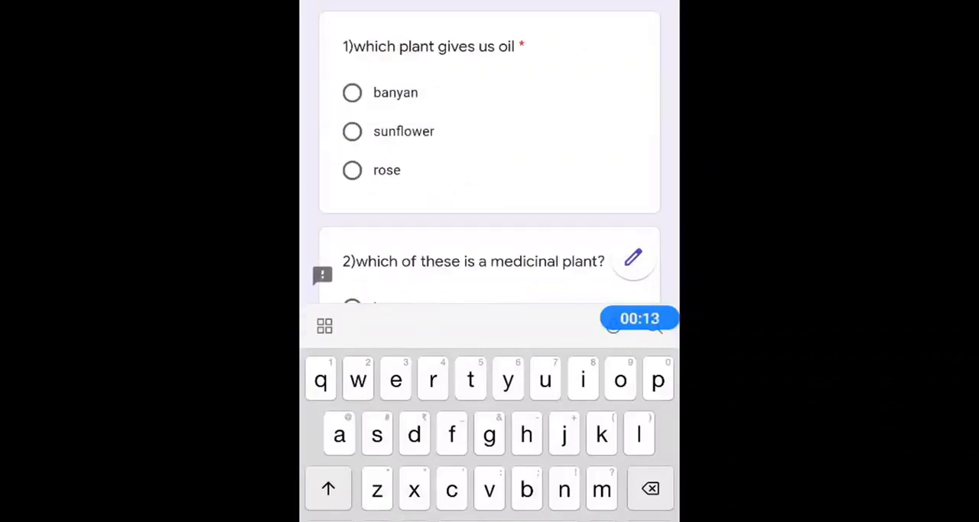
pyautogui.write('Ab')
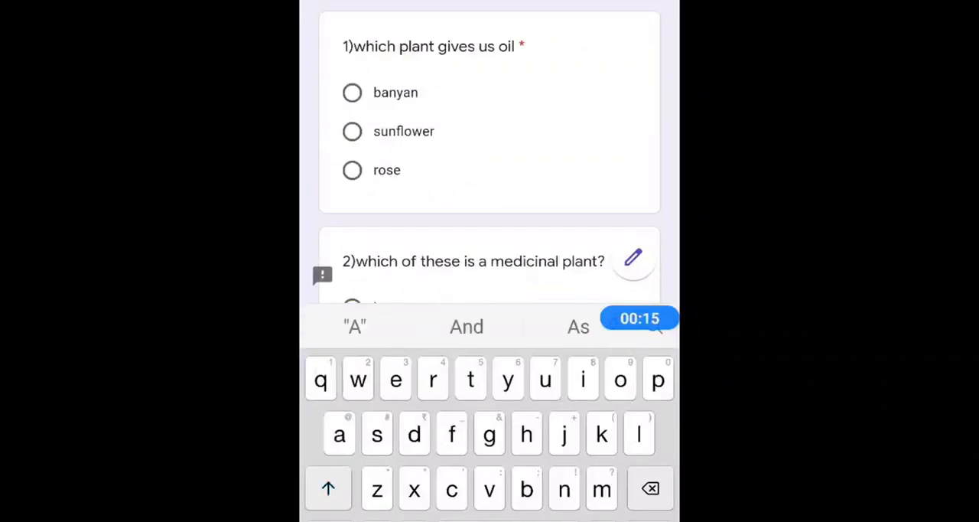
pyautogui.write('c')
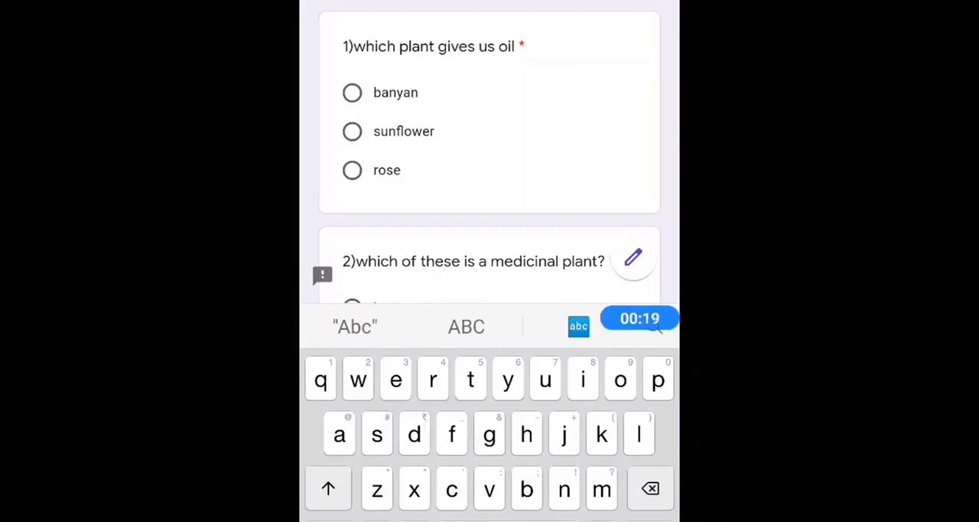
# Answer question 1 with sunflower and question 2 with neem, and continue to the descriptive section
pyautogui.click(351, 132)
pyautogui.scroll(-1, 490, 261)
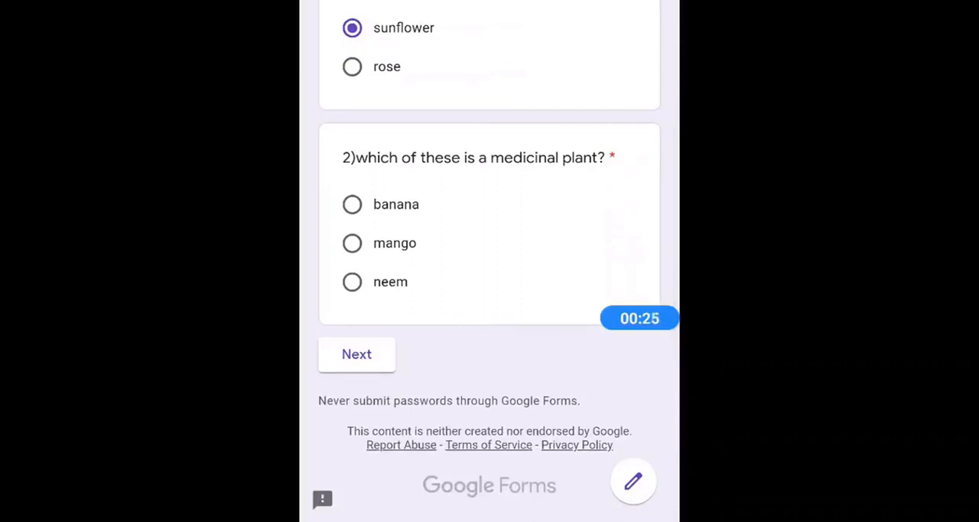
pyautogui.click(352, 282)
pyautogui.click(356, 355)
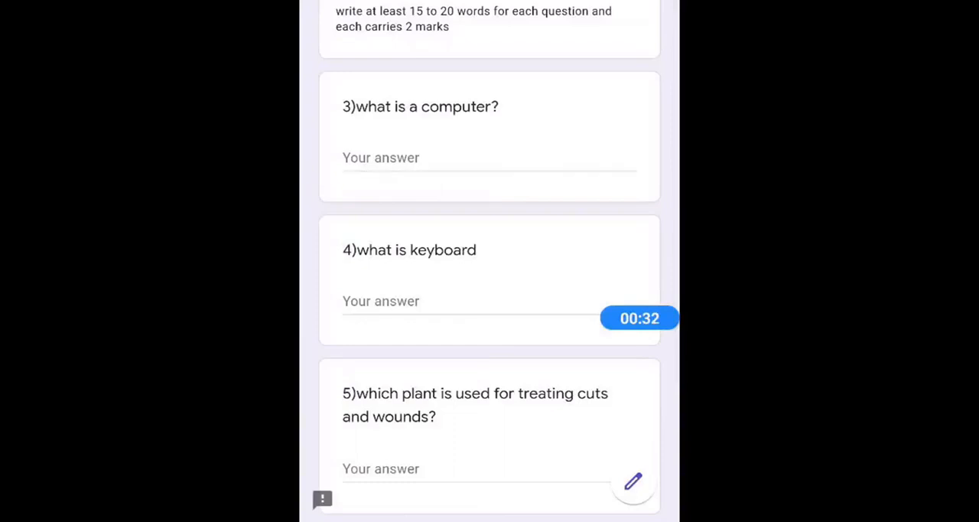
# Answer the question "what is a computer?" with "Computer is an electronic device"
pyautogui.scroll(-1, 490, 260)
pyautogui.click(459, 79)
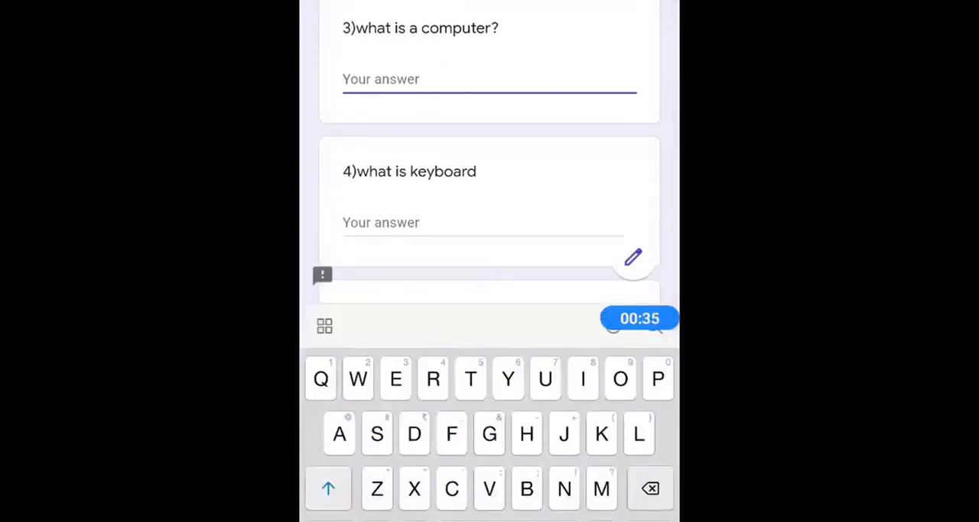
pyautogui.write('Compuy')
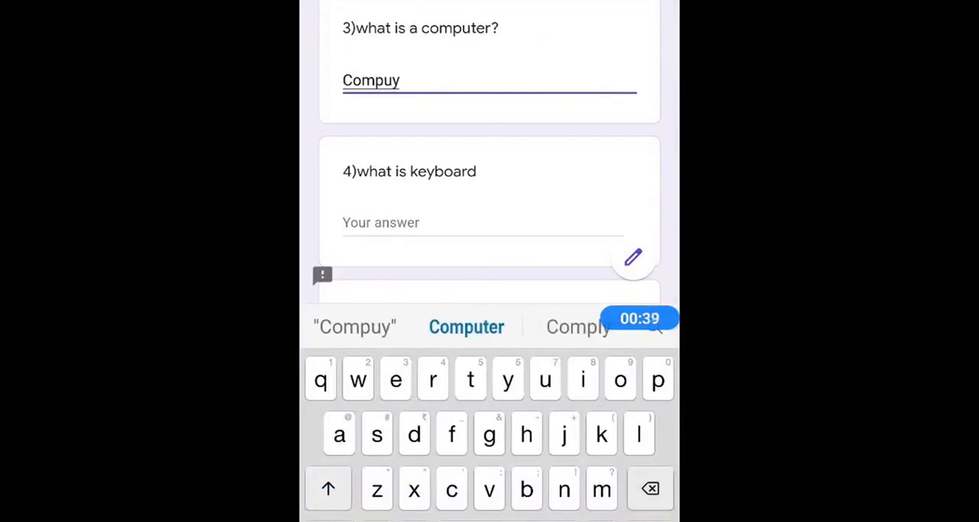
pyautogui.press('BackSpace')
pyautogui.write('ter is')
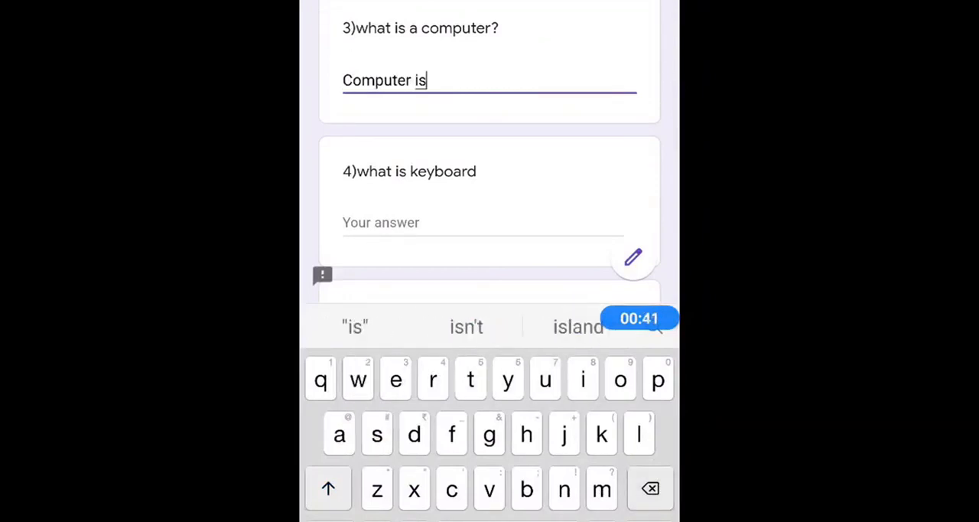
pyautogui.write(' an el')
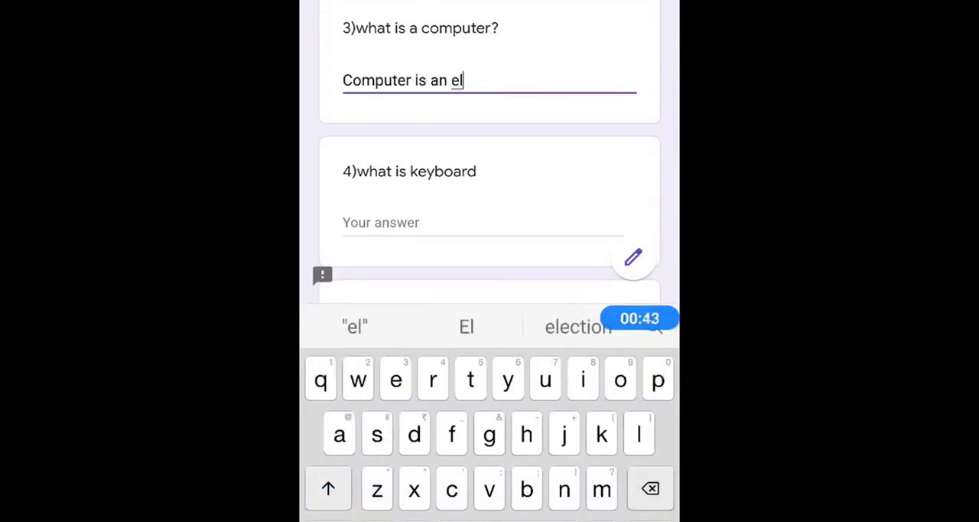
pyautogui.write('ectronic ')
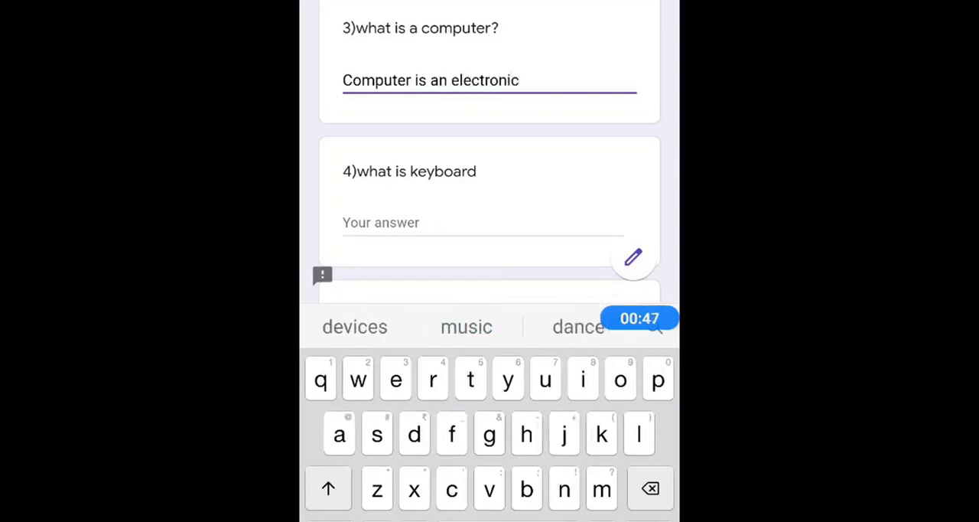
pyautogui.write('device')
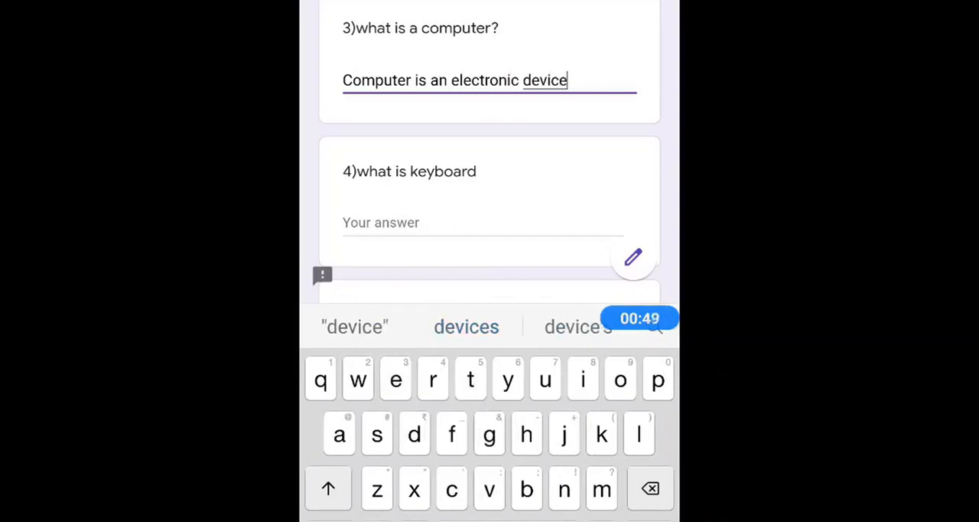
# Answer question 4, "what is keyboard", with "Keyboard is plyboard"
pyautogui.scroll(-2, 490, 153)
pyautogui.click(413, 137)
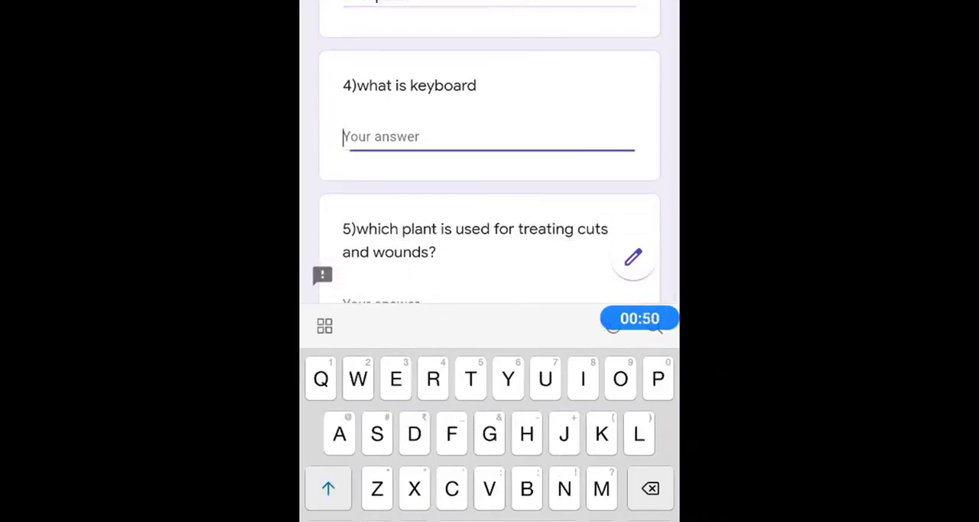
pyautogui.write('Ke')
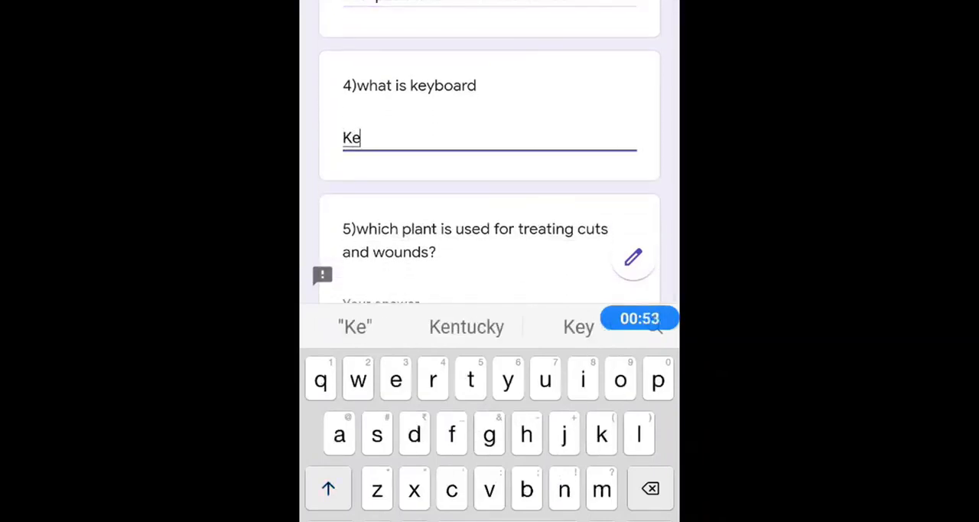
pyautogui.write('yboa')
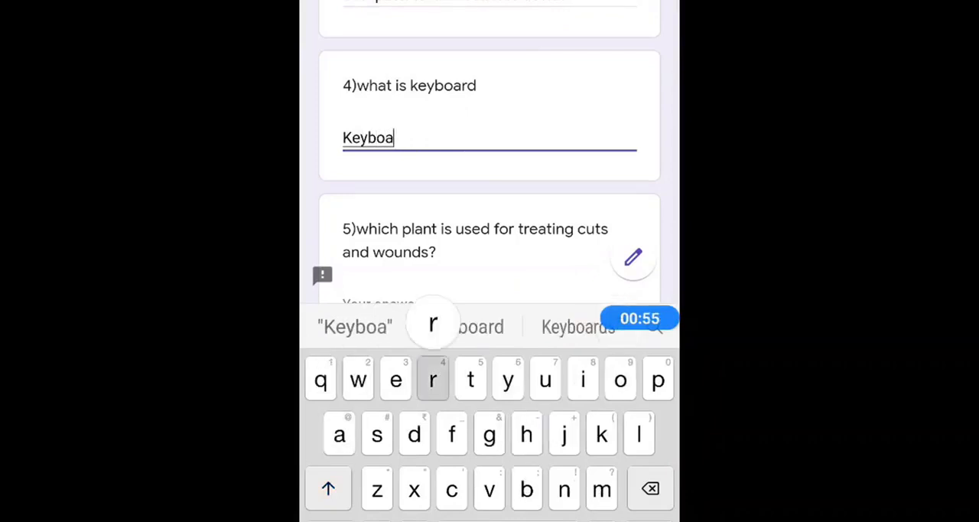
pyautogui.write('rd is ')
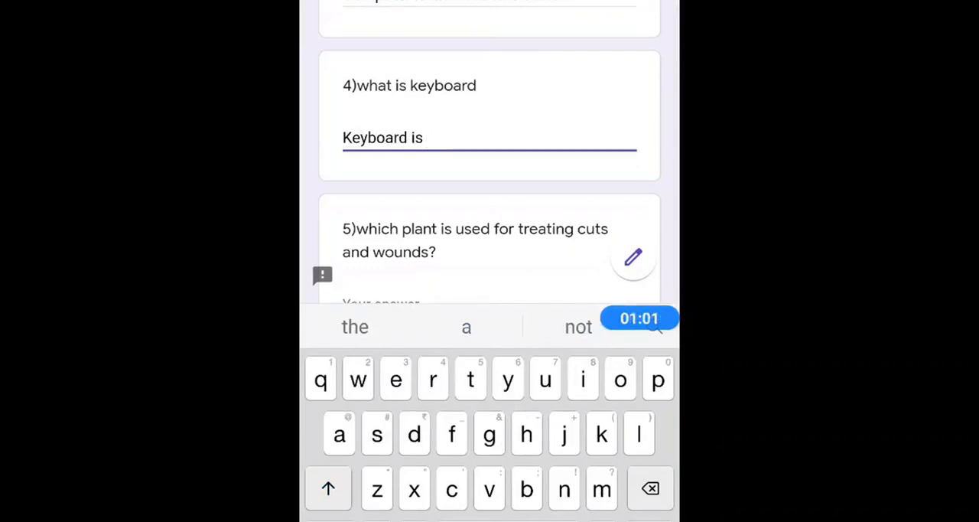
pyautogui.write('plybo')
pyautogui.write('ard')
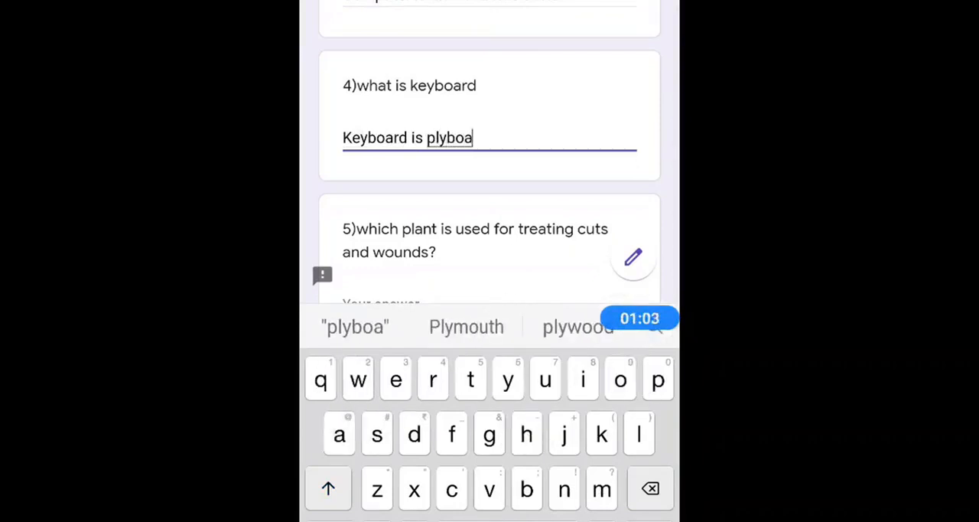
# Answer question 5 about the plant used for treating cuts and wounds with "Tree" and submit the form
pyautogui.scroll(-3, 489, 191)
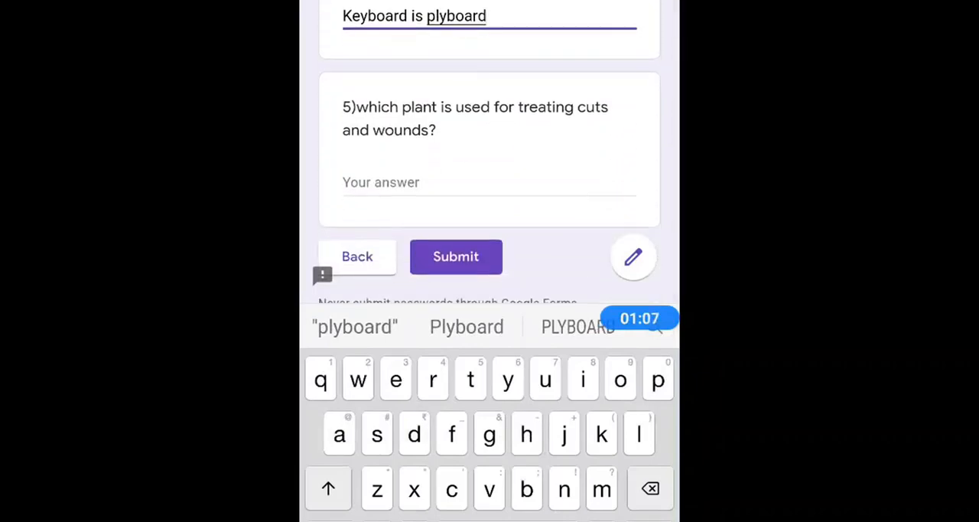
pyautogui.click(489, 183)
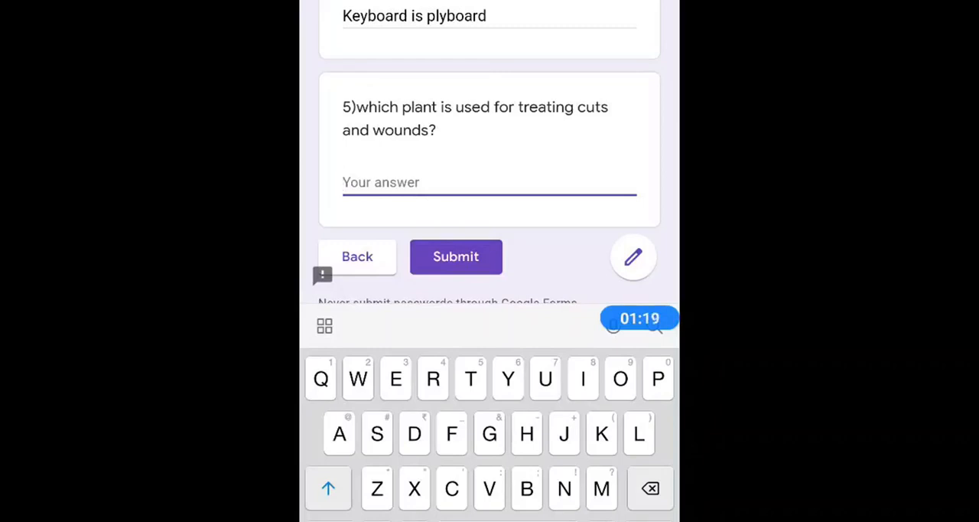
pyautogui.write('Tree')
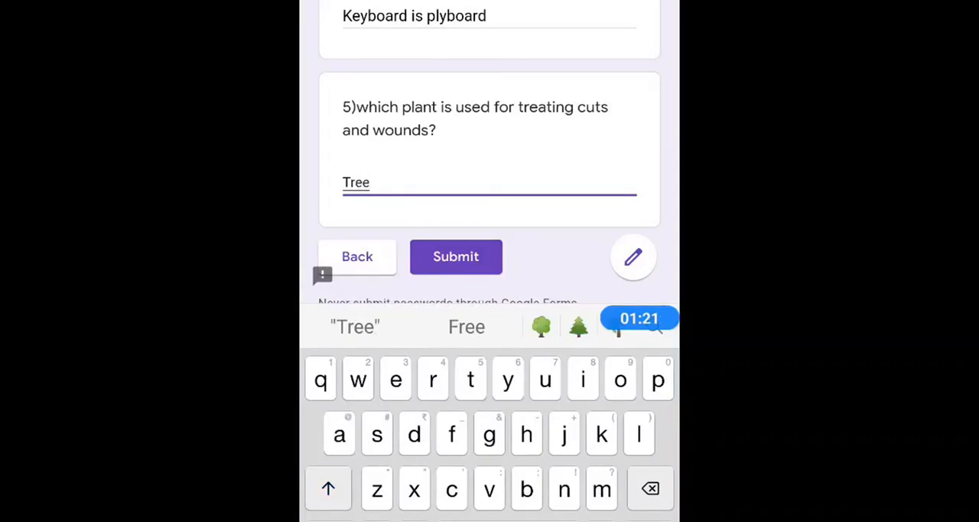
pyautogui.scroll(-2, 489, 153)
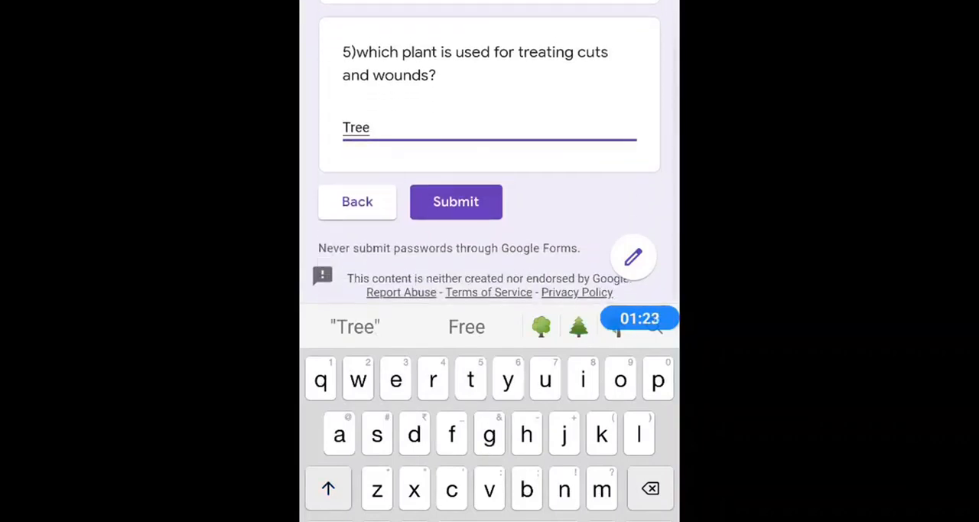
pyautogui.click(456, 202)
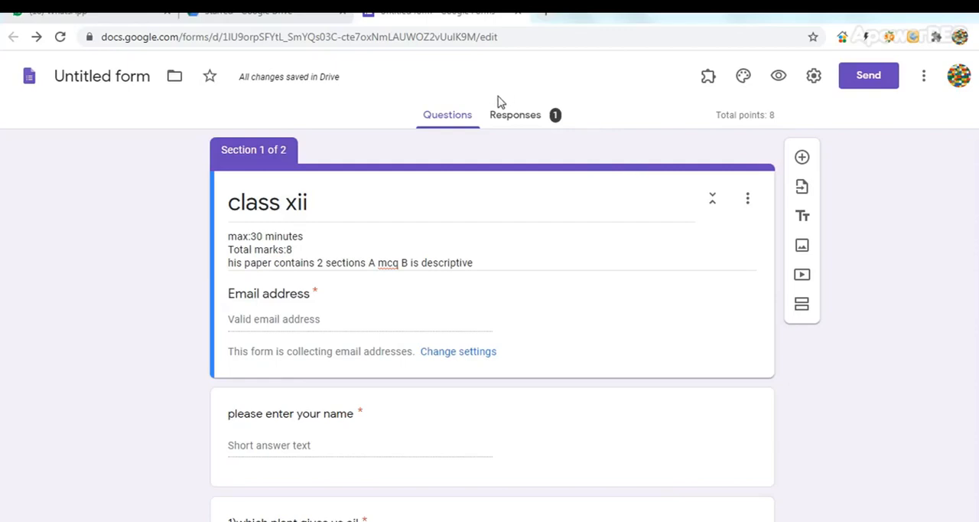
# Open the form's responses and examine the score insights, the frequently missed questions and the response to "which plant gives us oil"
pyautogui.click(515, 116)
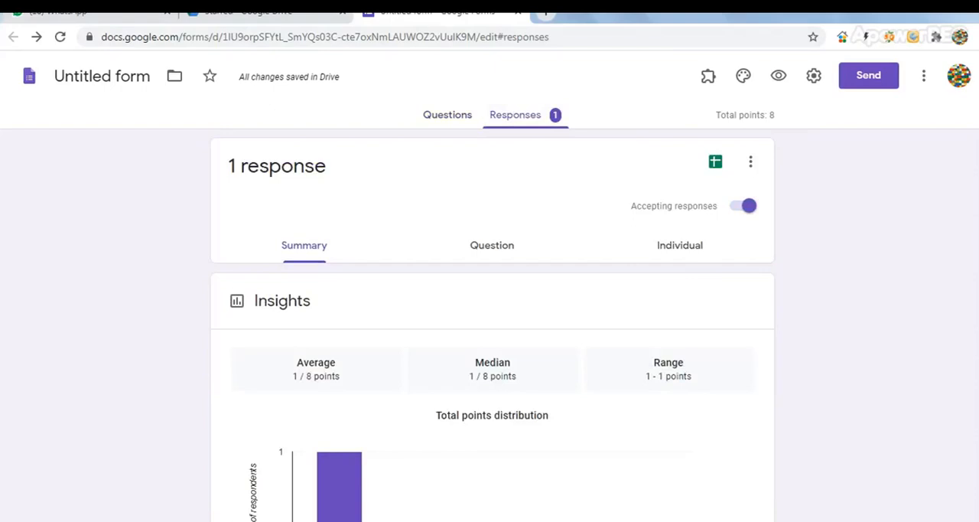
pyautogui.scroll(-2, 493, 324)
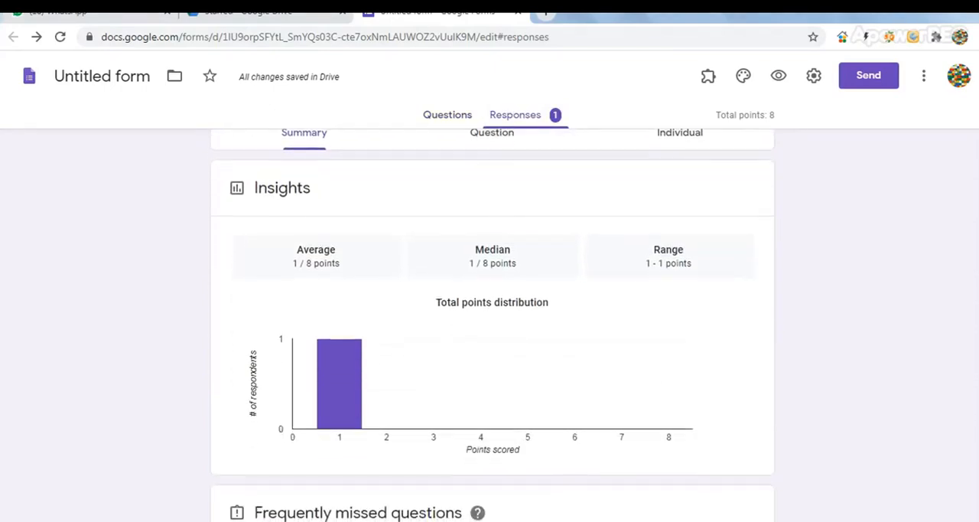
pyautogui.scroll(-2, 493, 322)
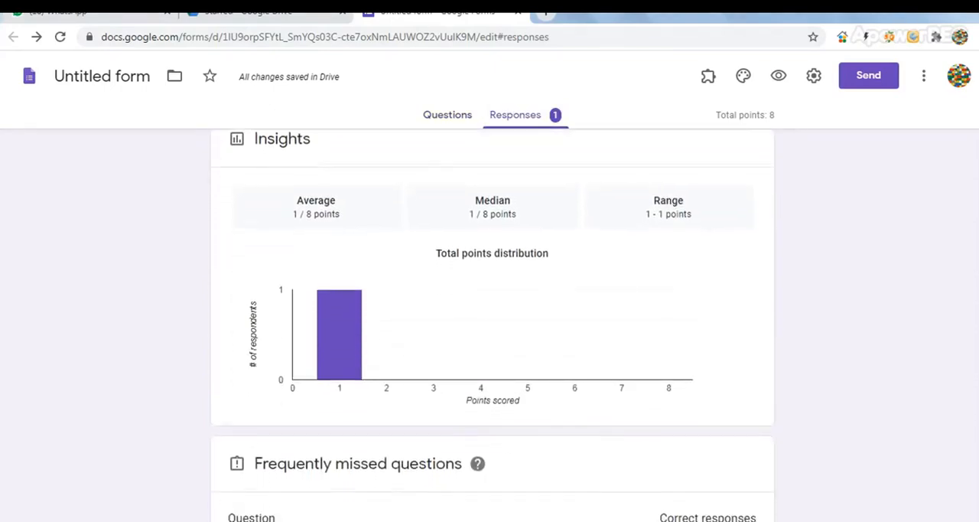
pyautogui.scroll(-2, 493, 321)
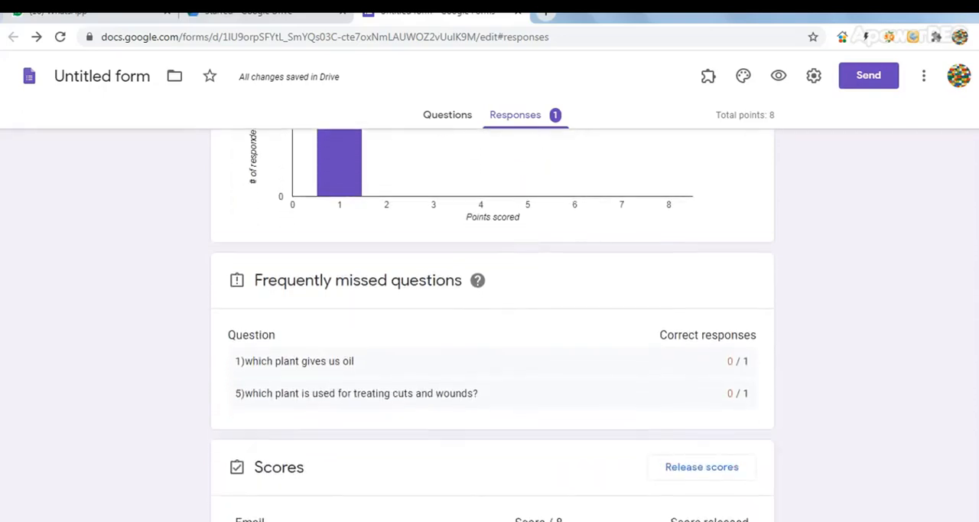
pyautogui.scroll(-1, 492, 321)
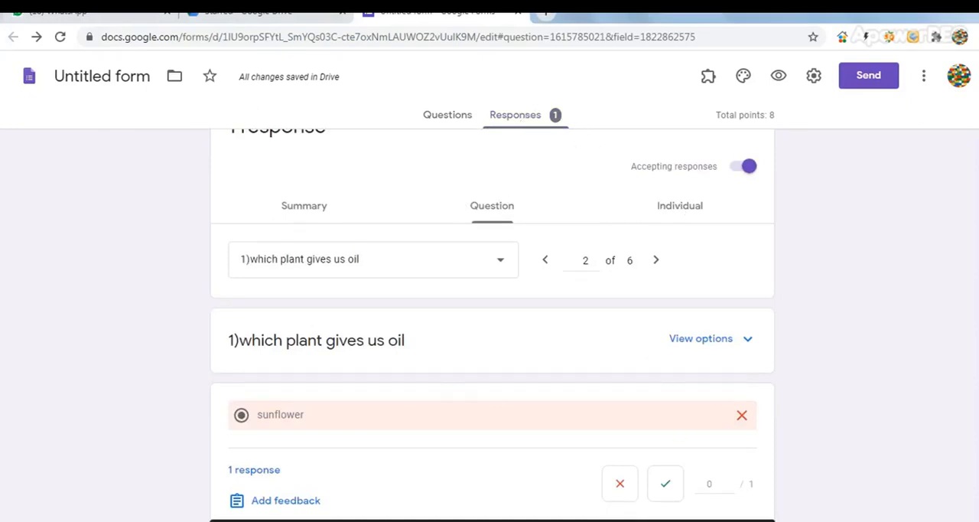
pyautogui.scroll(1, 585, 357)
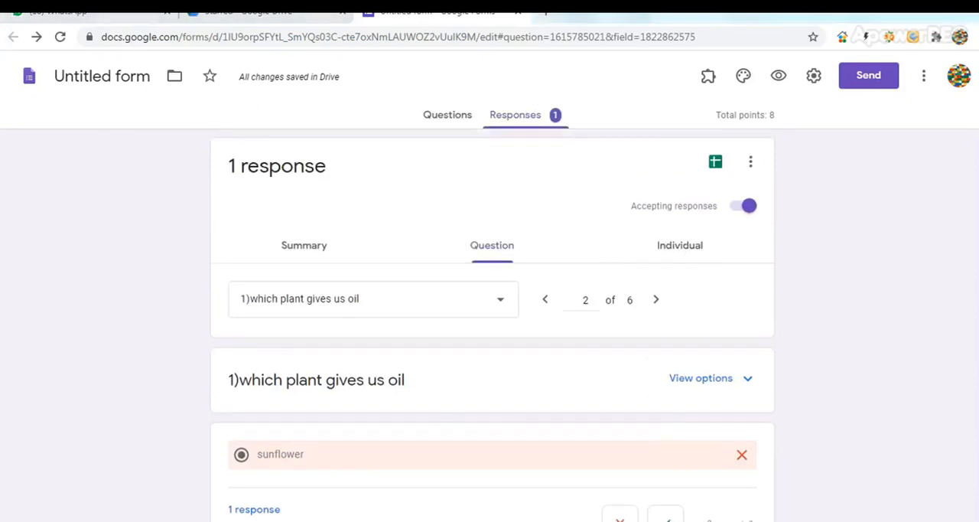
# Return to the response summary and examine the respondent's score and its release status
pyautogui.click(306, 248)
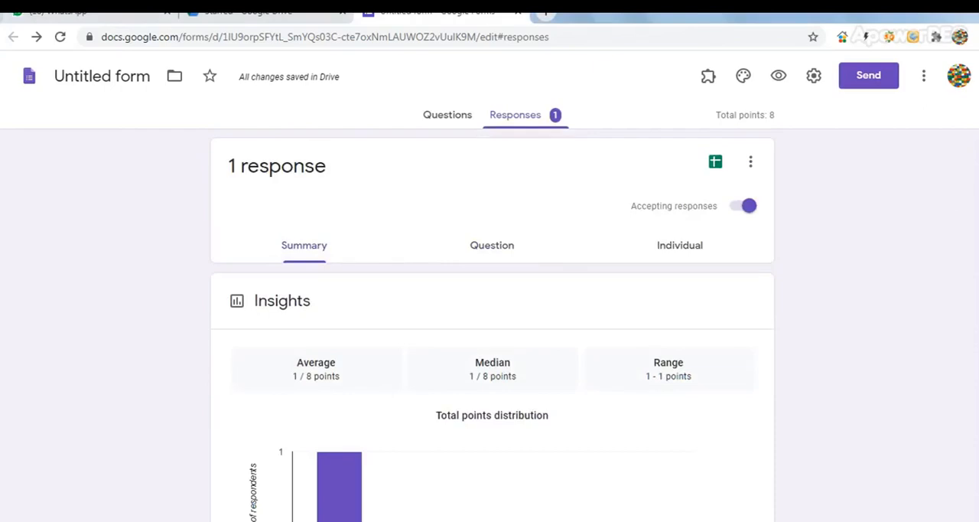
pyautogui.scroll(-5, 493, 325)
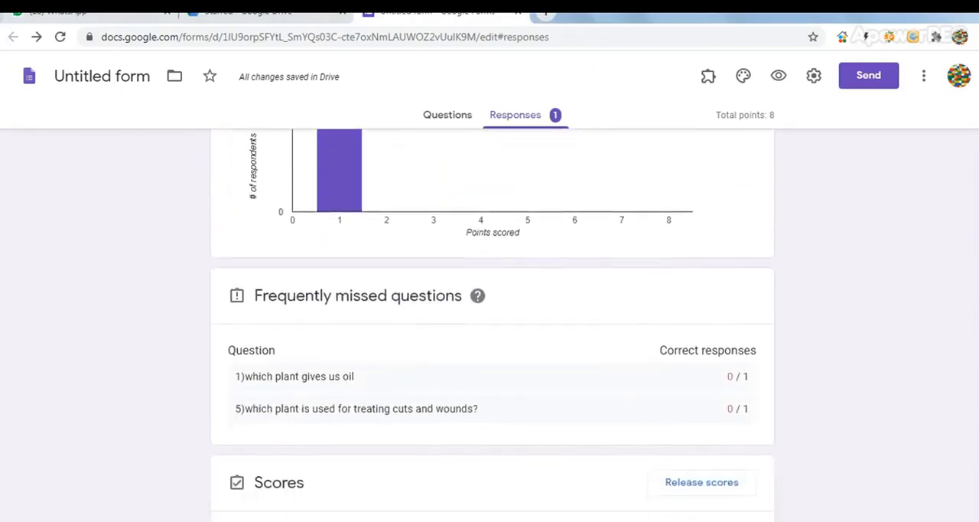
pyautogui.scroll(-2, 493, 325)
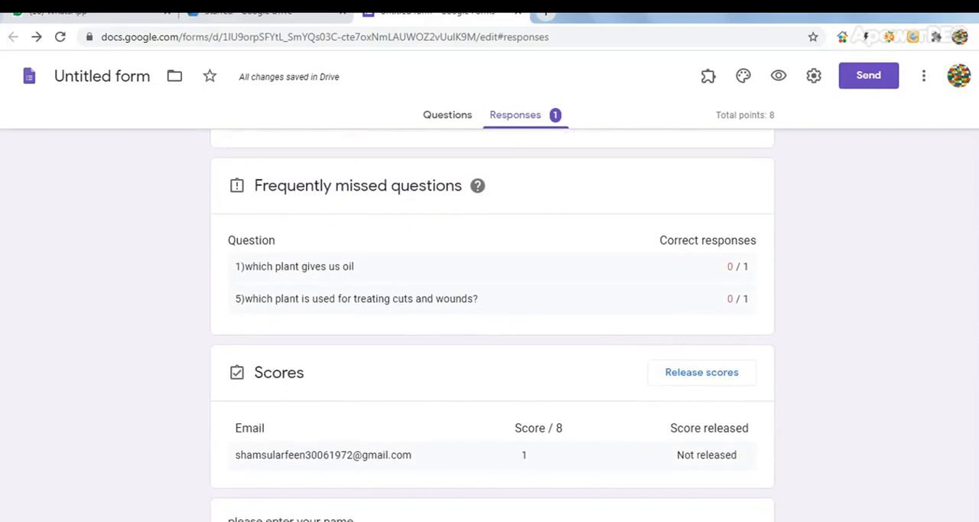
pyautogui.scroll(-2, 493, 325)
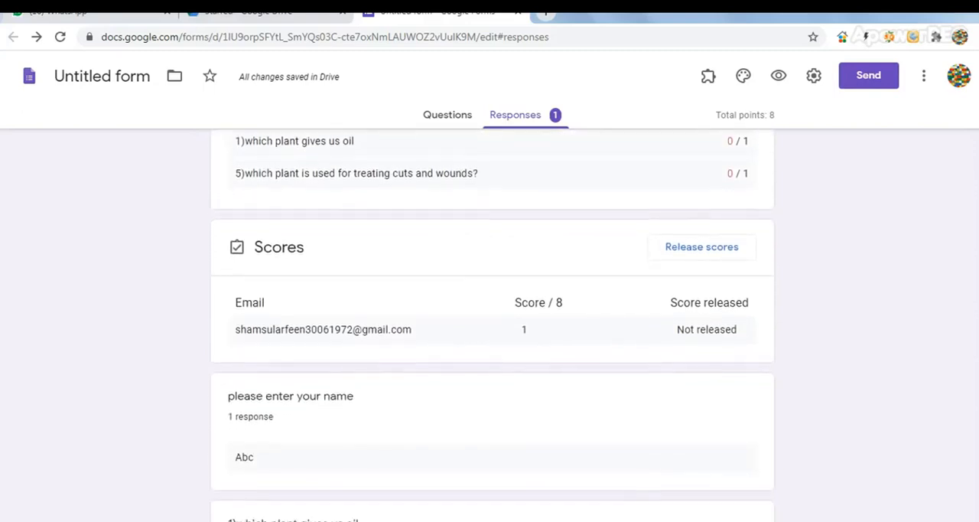
pyautogui.scroll(1, 493, 325)
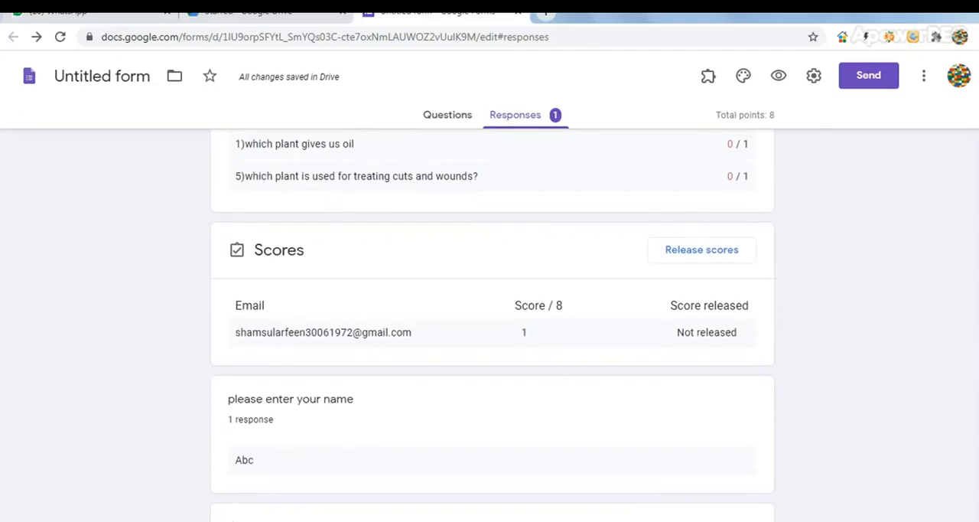
pyautogui.scroll(1, 492, 325)
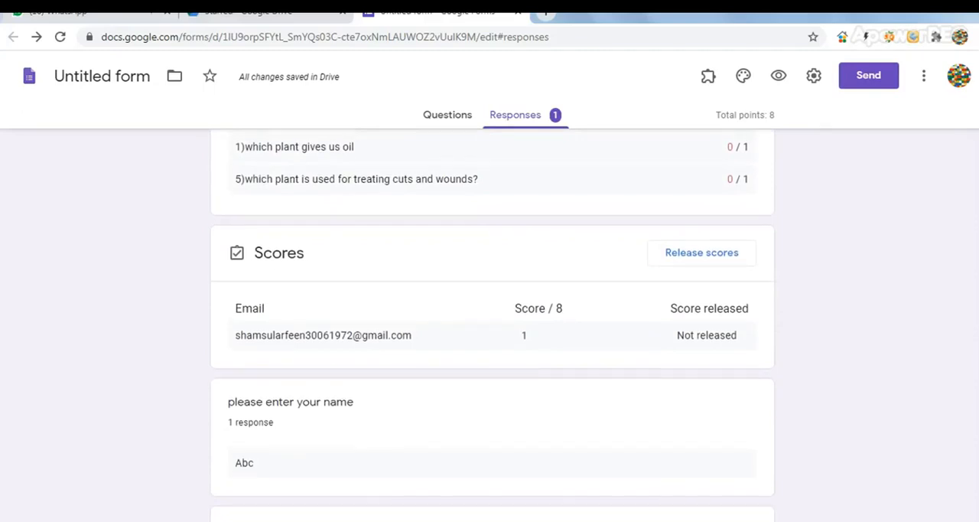
pyautogui.scroll(1, 492, 325)
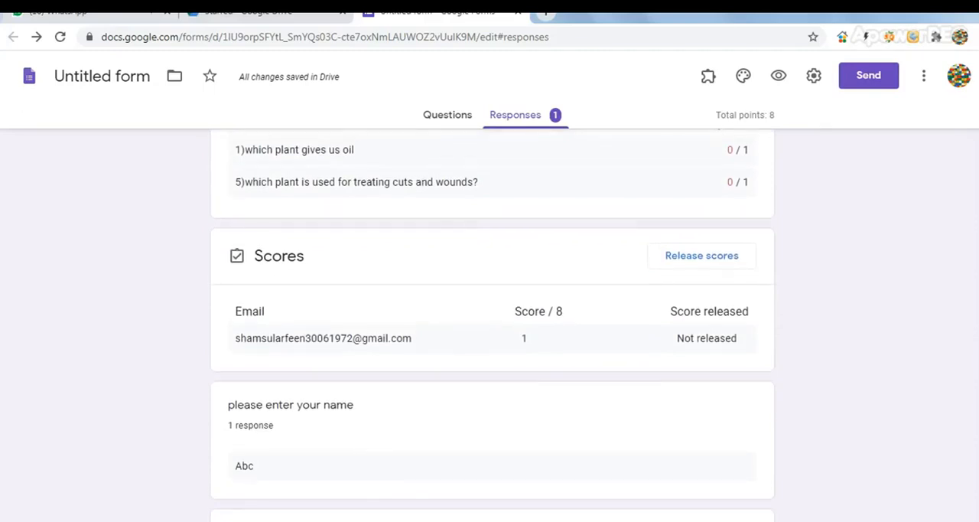
pyautogui.scroll(1, 493, 325)
pyautogui.scroll(-1, 493, 325)
pyautogui.scroll(5, 493, 325)
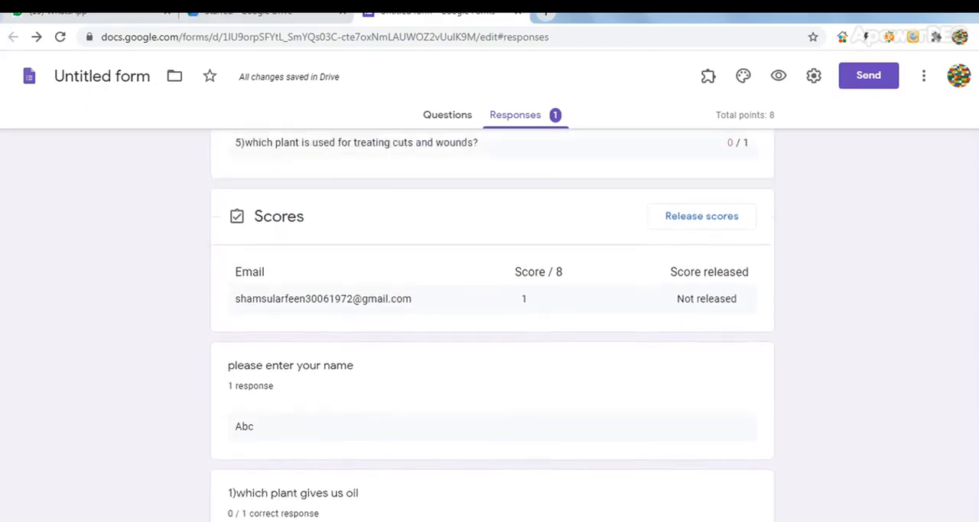
pyautogui.scroll(4, 493, 325)
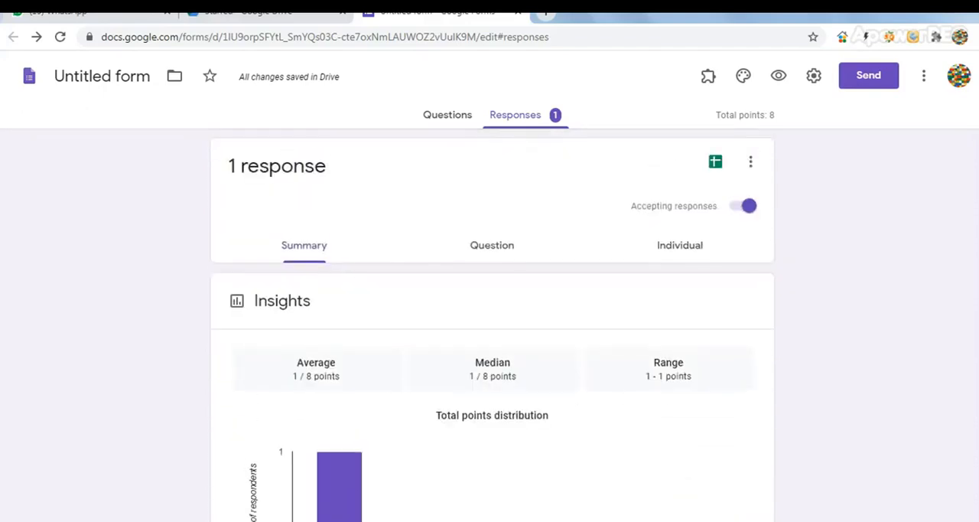
# View the responses by question and check the answer given to "which plant gives us oil"
pyautogui.click(496, 250)
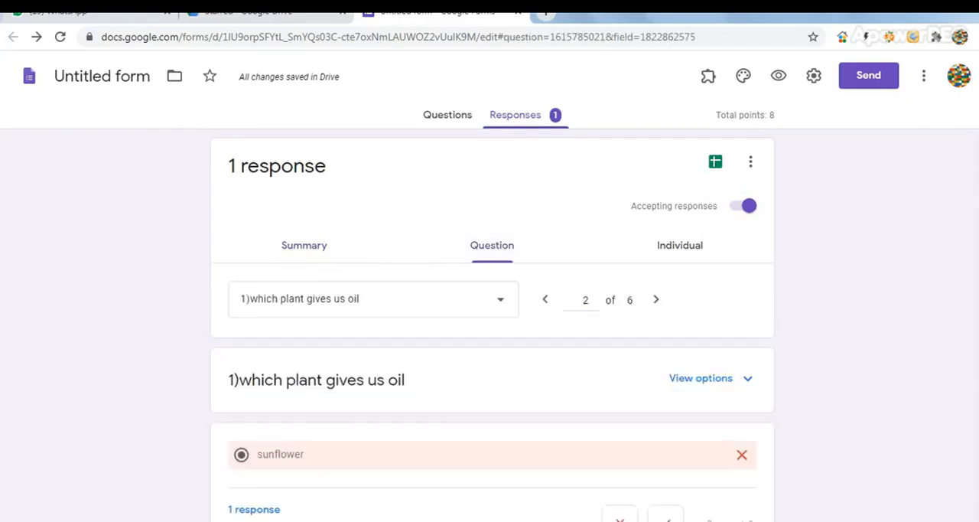
pyautogui.scroll(-2, 493, 325)
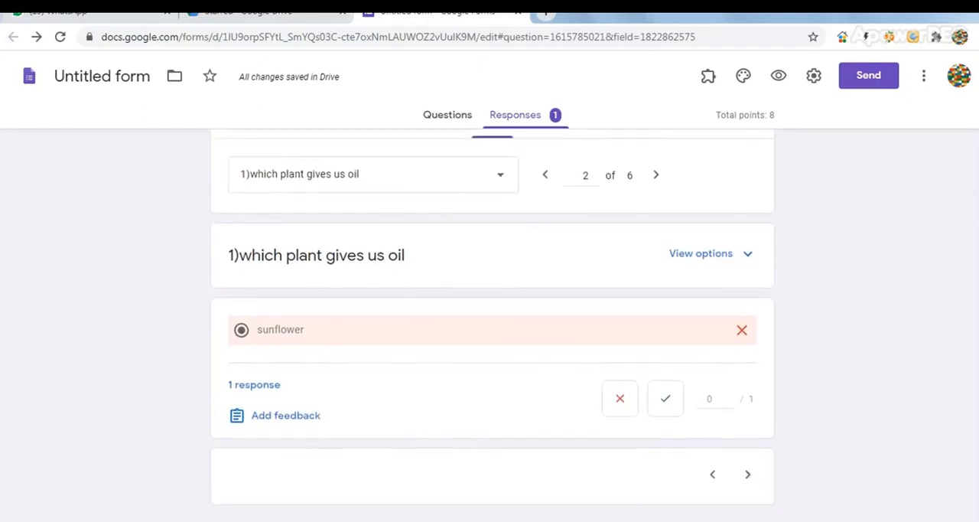
pyautogui.scroll(2, 492, 325)
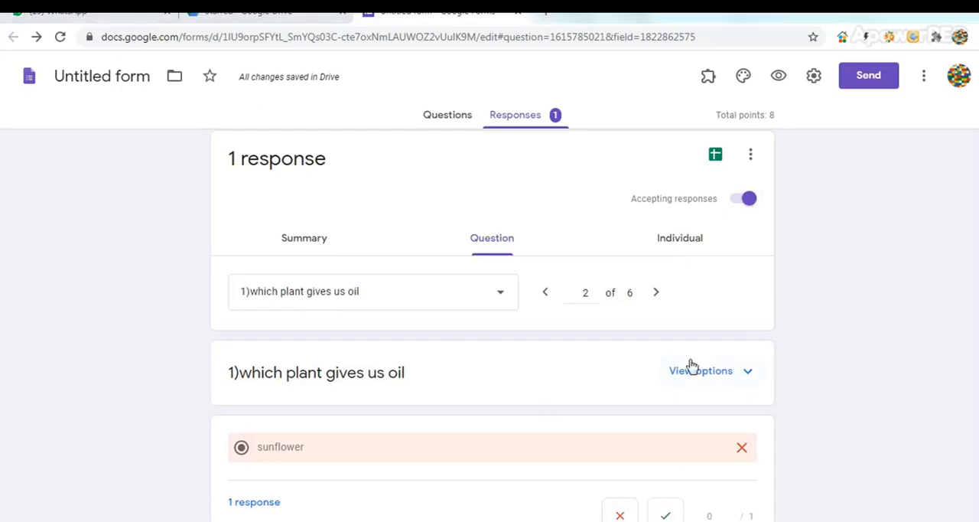
# Open the individual response and review its marked answers and points for each question
pyautogui.click(681, 238)
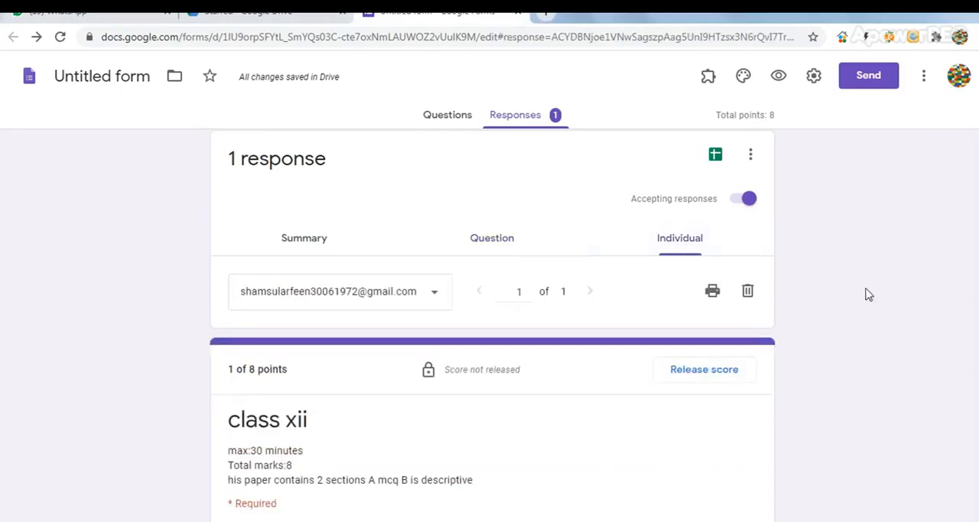
pyautogui.scroll(-6, 490, 324)
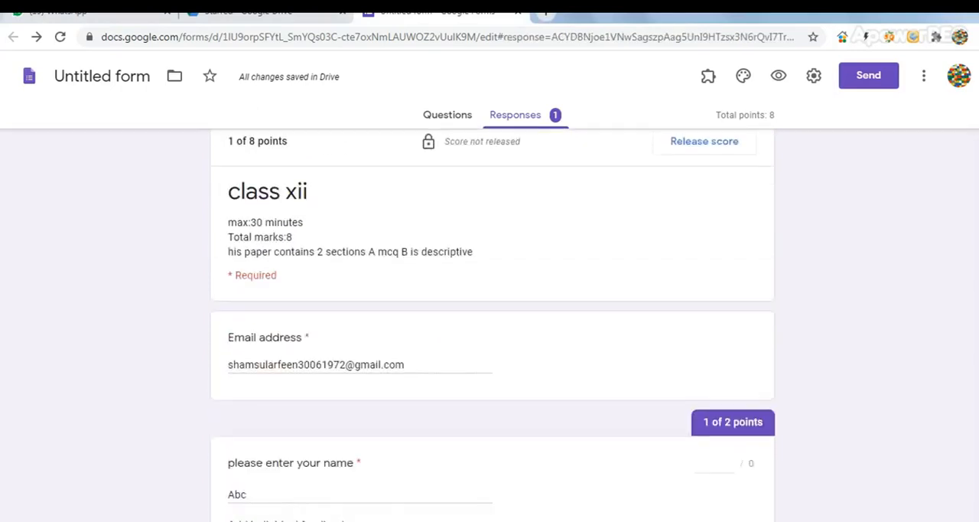
pyautogui.scroll(-3, 489, 324)
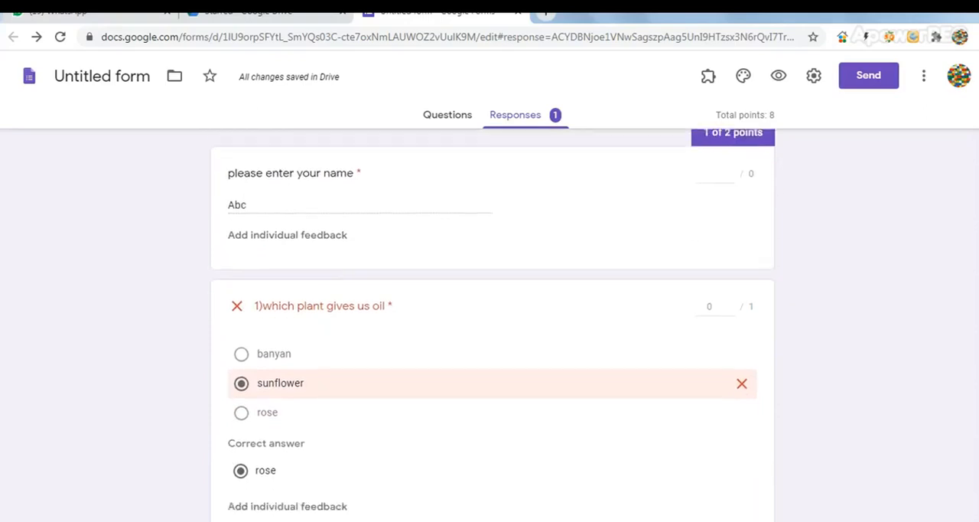
pyautogui.scroll(-3, 490, 324)
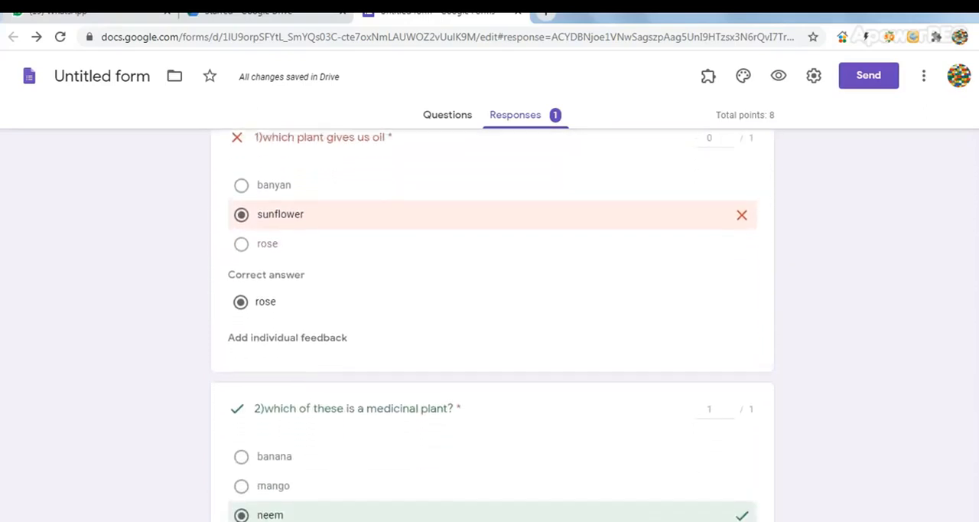
pyautogui.scroll(-2, 490, 324)
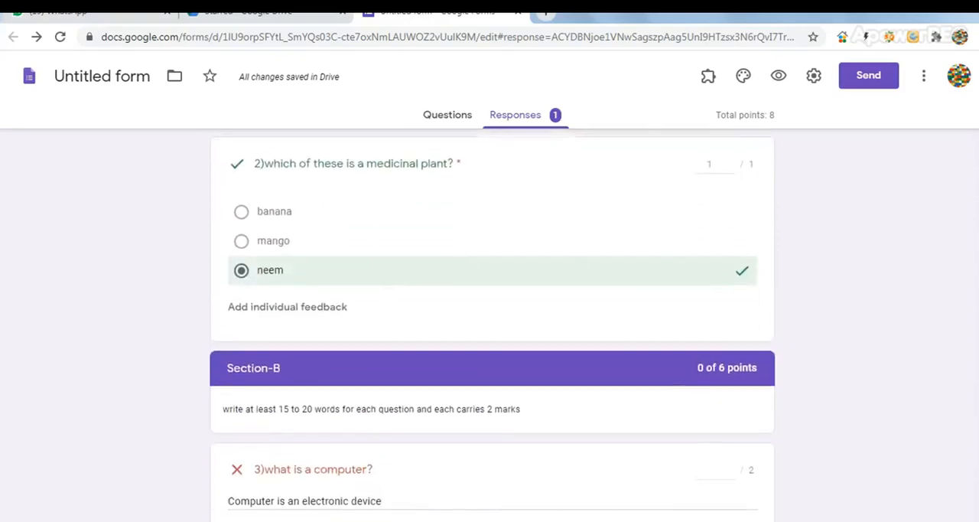
pyautogui.scroll(6, 489, 325)
pyautogui.scroll(5, 976, 192)
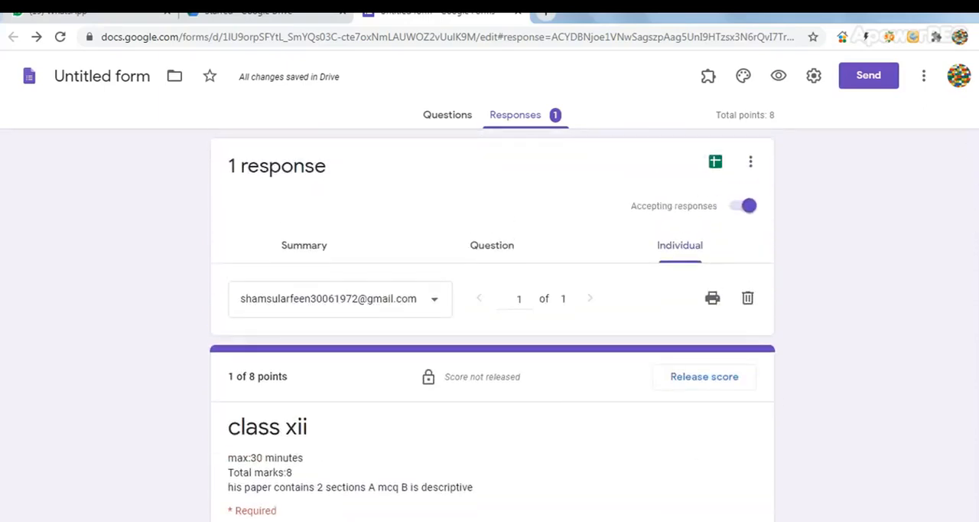
pyautogui.scroll(-5, 614, 299)
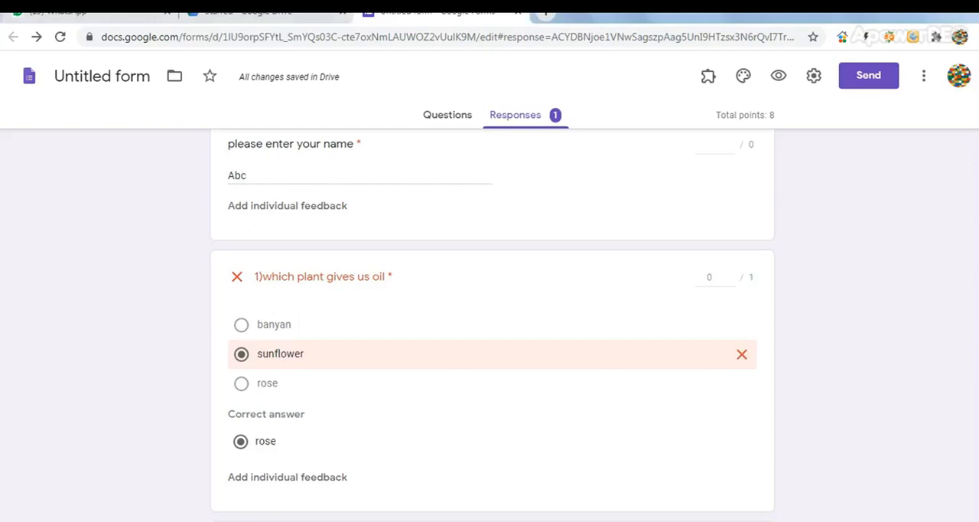
# Review the remaining answers in the individual response and mark the "sunflower" answer to "which plant gives us oil" as incorrect
pyautogui.scroll(-4, 493, 325)
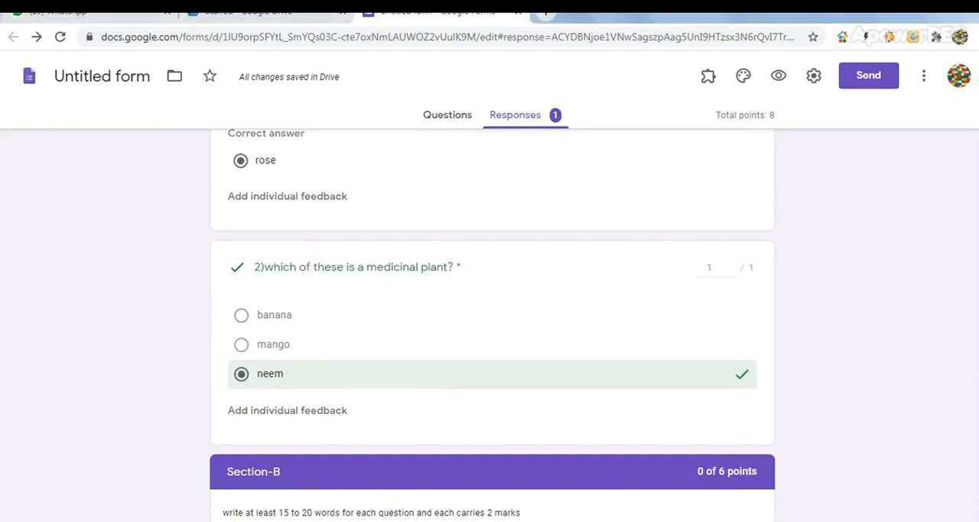
pyautogui.scroll(-4, 493, 321)
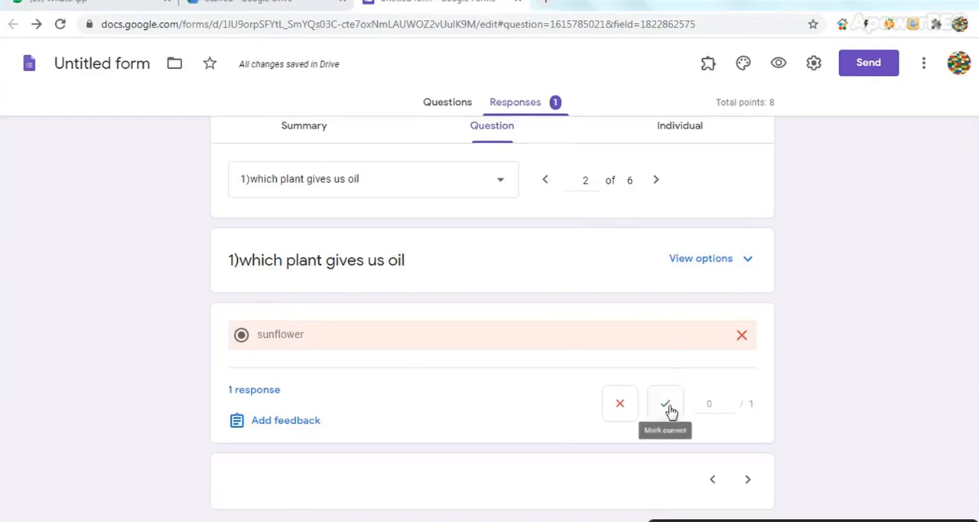
pyautogui.click(621, 405)
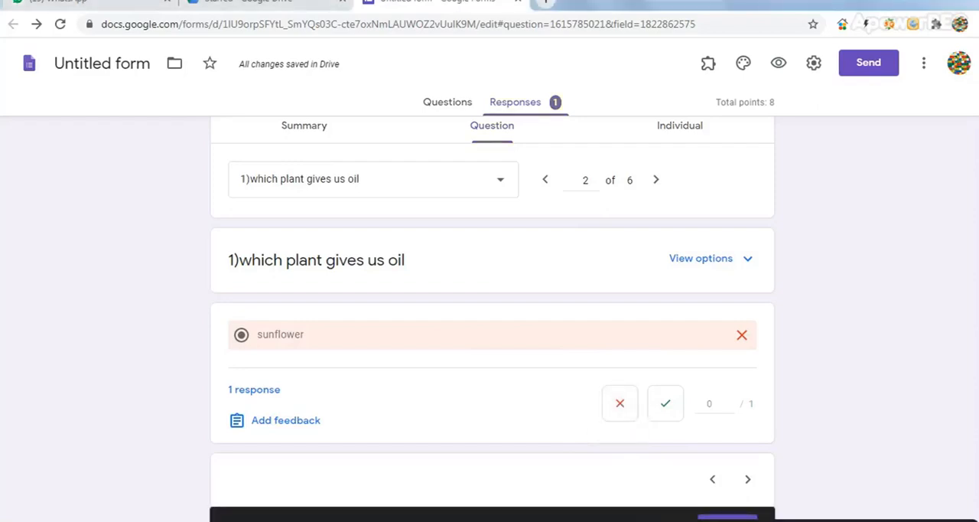
# Go to question 2, "which of these is a medicinal plant?", and mark the "neem" answer as correct
pyautogui.click(748, 480)
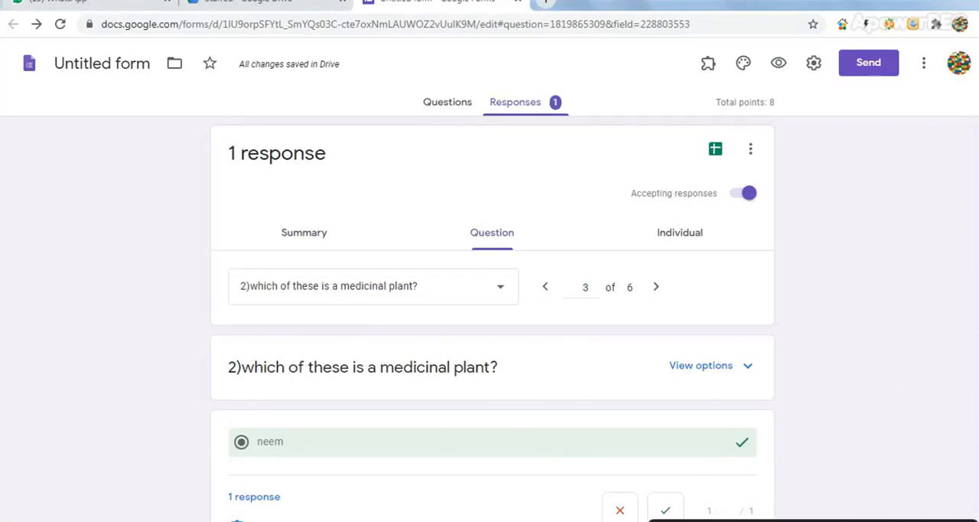
pyautogui.scroll(-2, 492, 319)
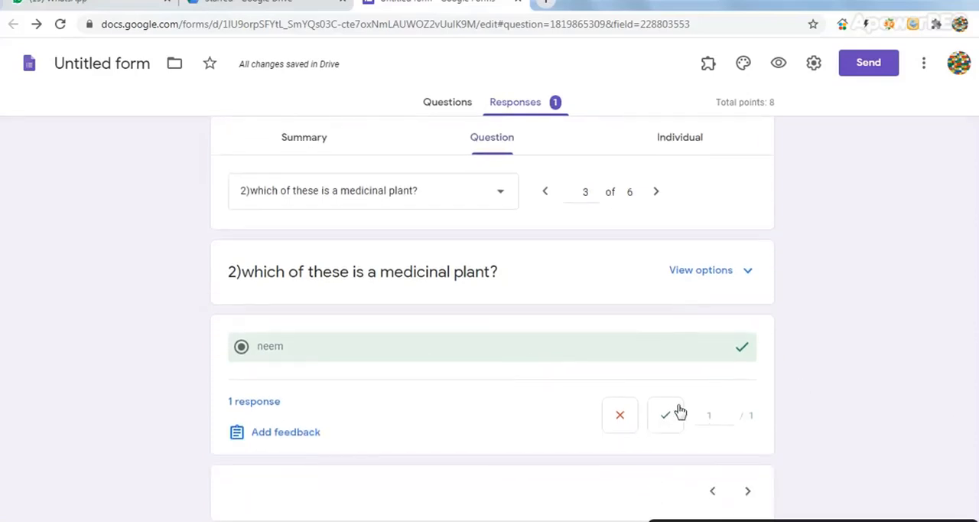
pyautogui.click(666, 418)
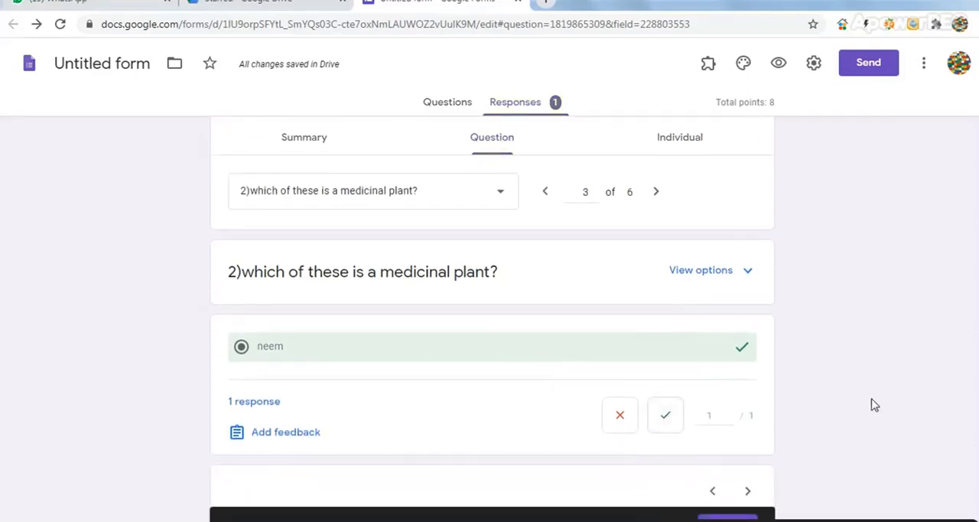
pyautogui.scroll(2, 398, 352)
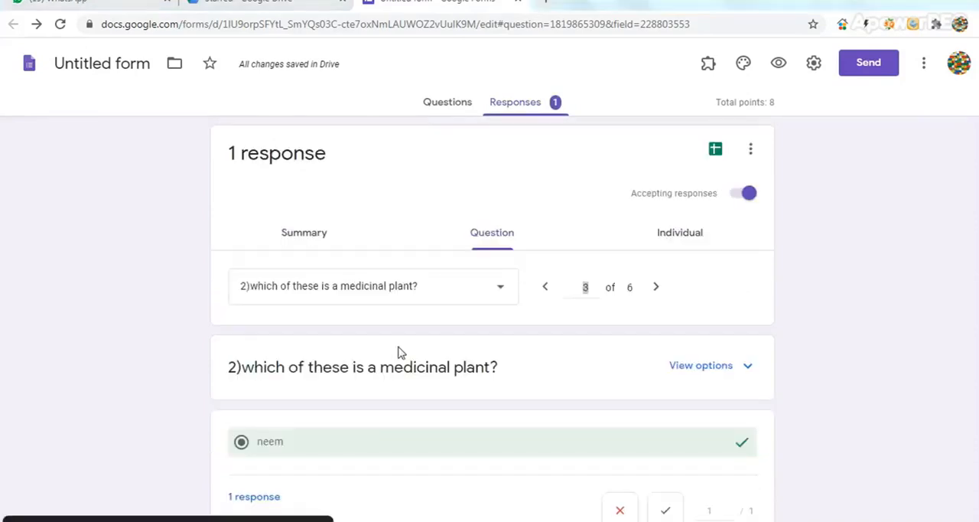
# Grade the answer to "what is a computer?" as correct with 2 points and save the grade
pyautogui.click(656, 289)
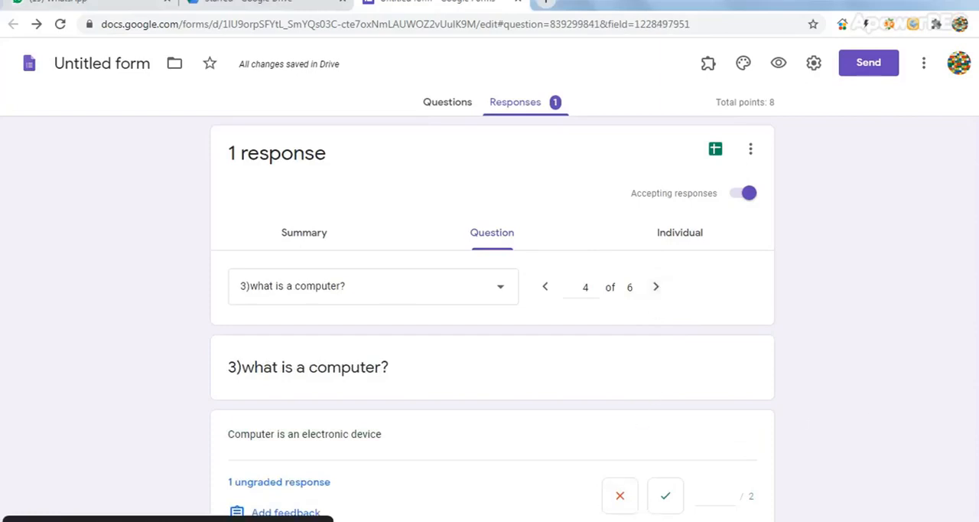
pyautogui.scroll(-1, 493, 316)
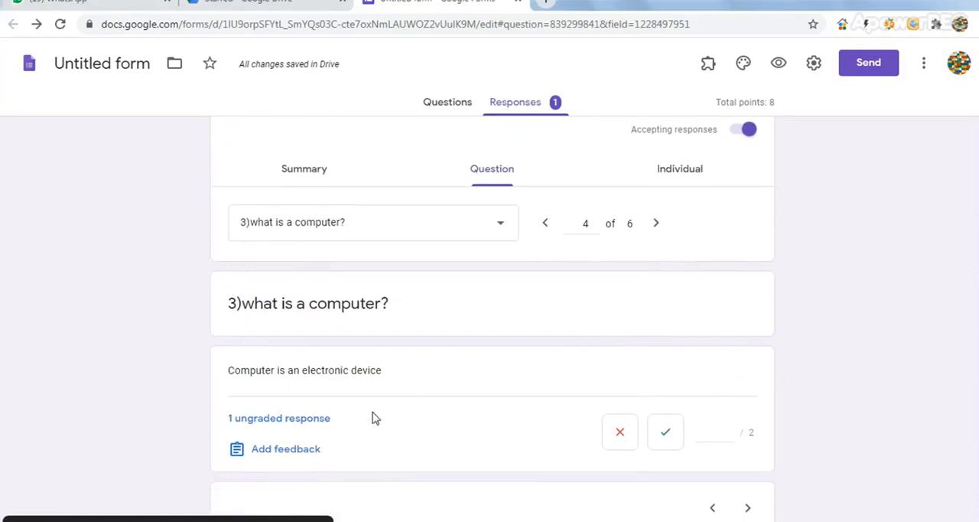
pyautogui.click(278, 426)
pyautogui.click(278, 426)
pyautogui.click(671, 440)
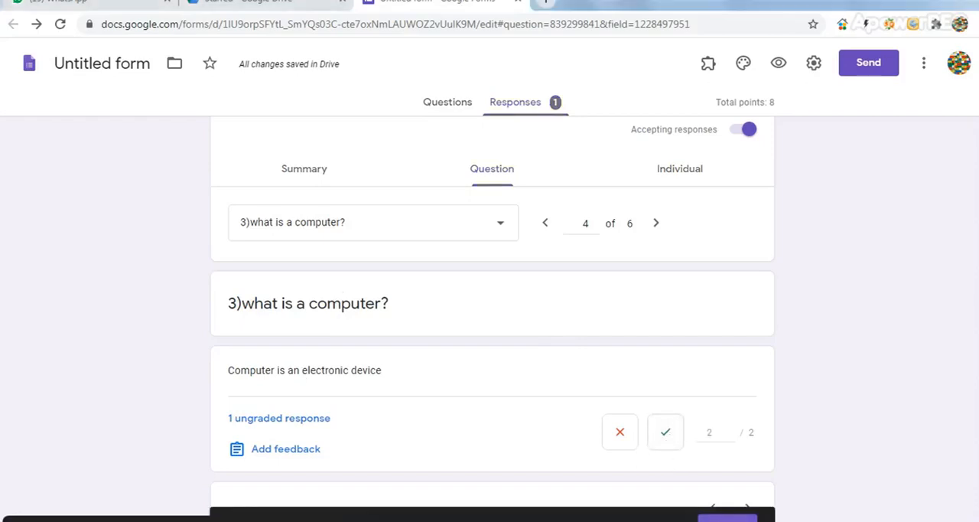
pyautogui.click(727, 517)
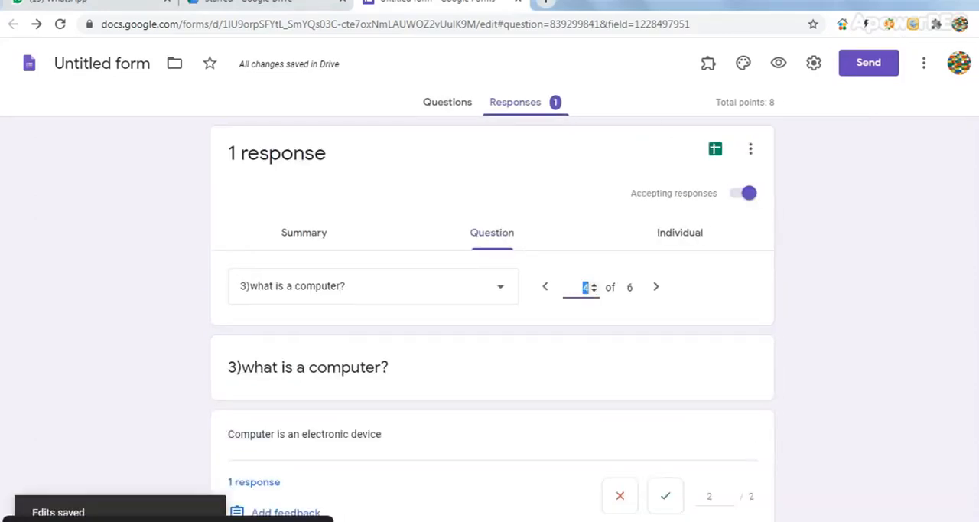
pyautogui.scroll(-3, 936, 500)
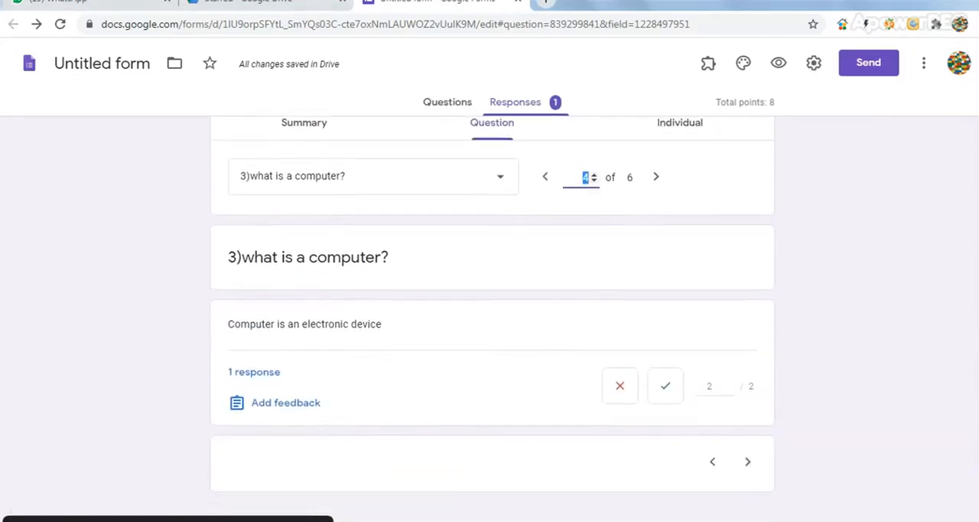
# Mark the answers to "what is keyboard" and "which plant is used for treating cuts and wounds?" as incorrect and save the grades
pyautogui.click(656, 179)
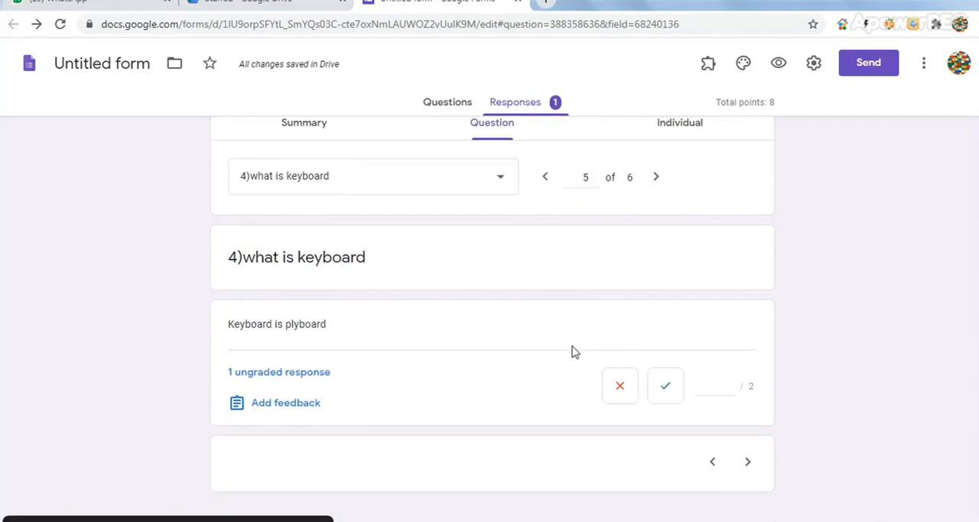
pyautogui.click(621, 388)
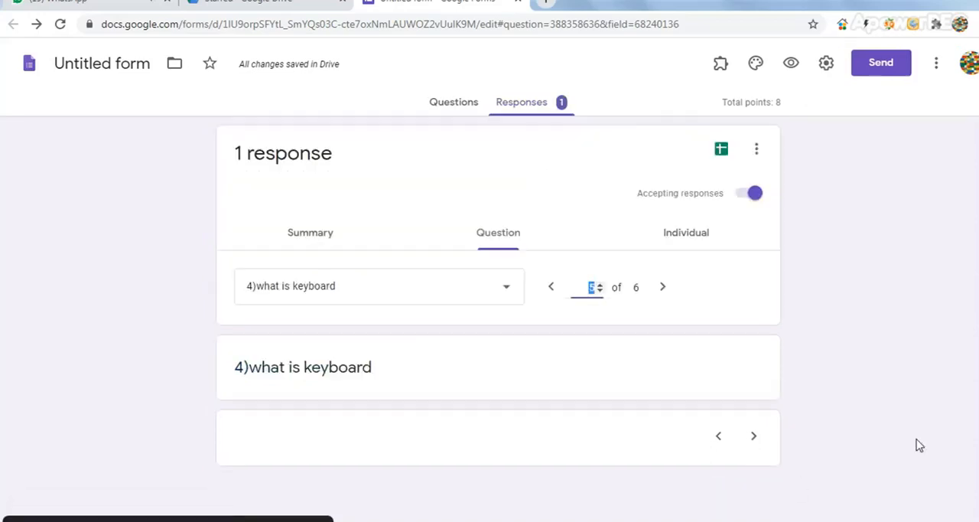
pyautogui.click(653, 289)
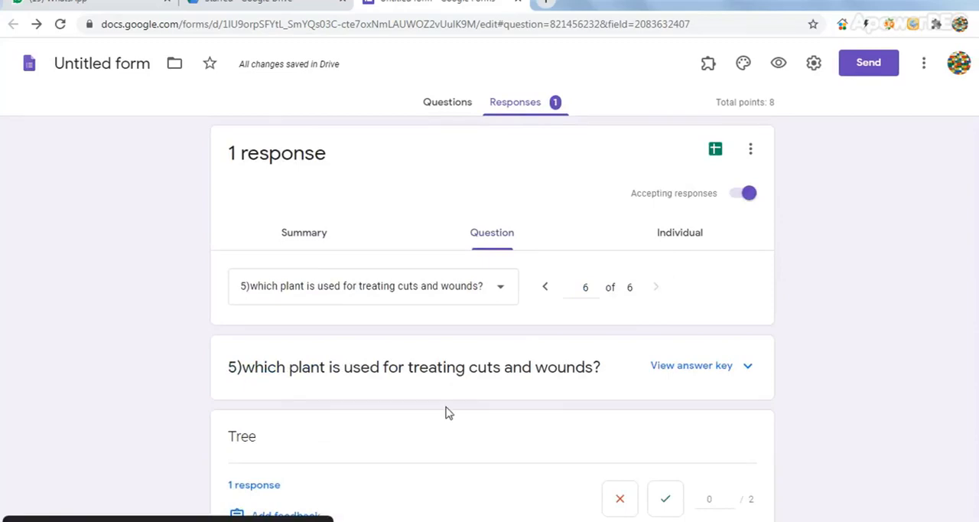
pyautogui.click(620, 502)
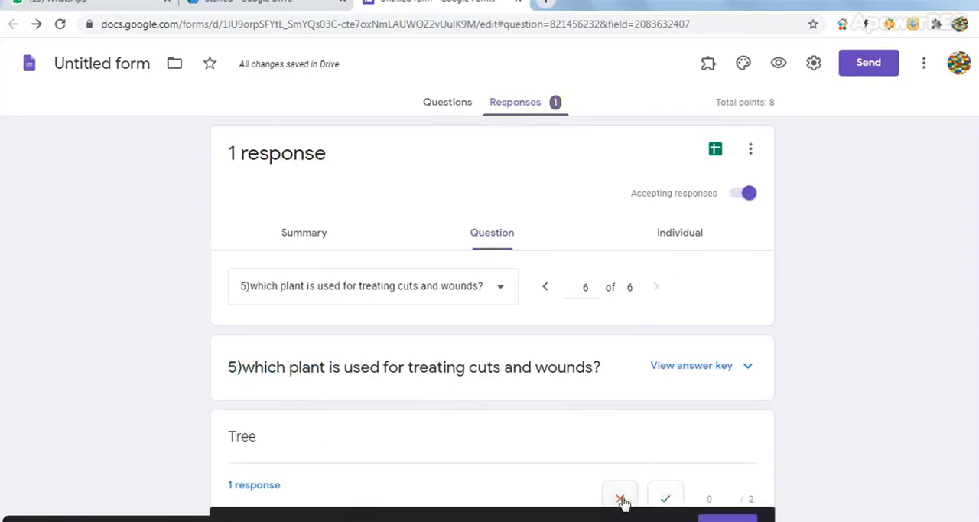
pyautogui.click(727, 517)
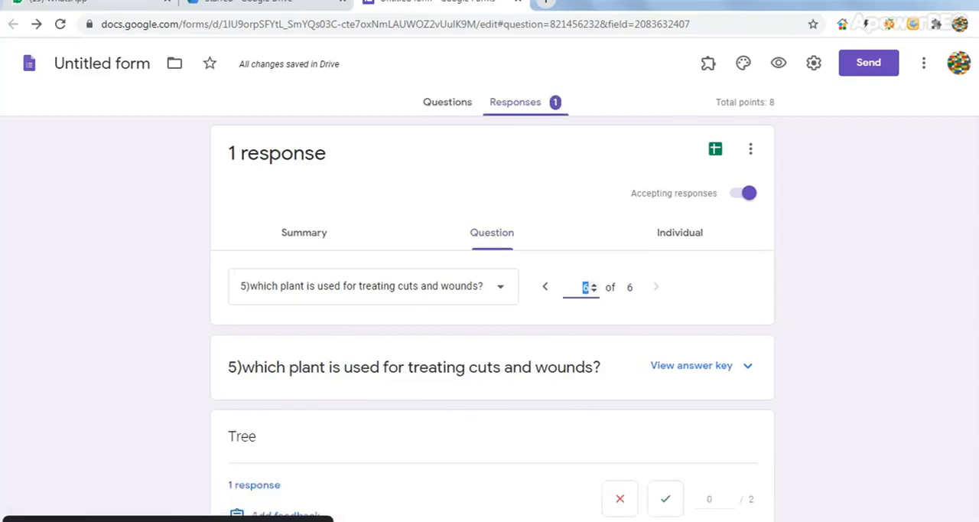
# Check the answer key for "which plant is used for treating cuts and wounds?" and hide it again
pyautogui.scroll(-2, 492, 322)
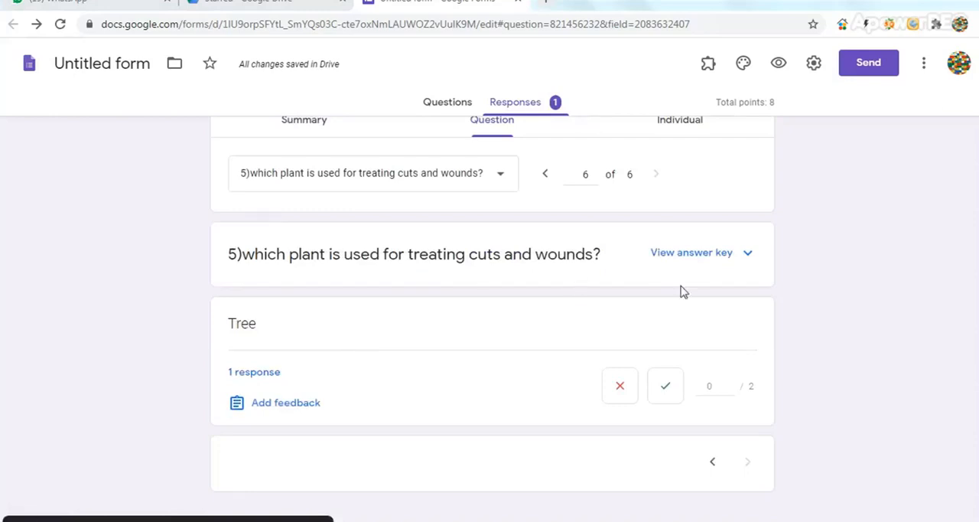
pyautogui.click(749, 254)
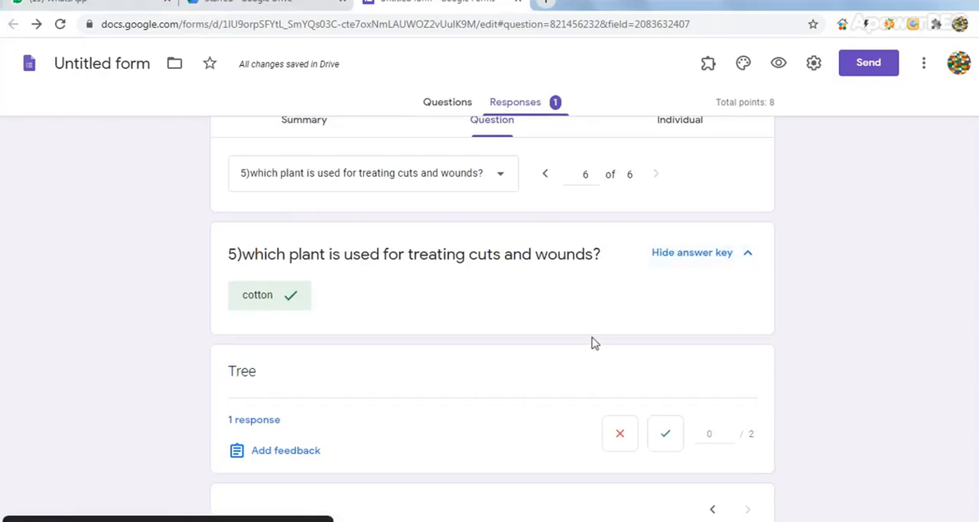
pyautogui.click(748, 255)
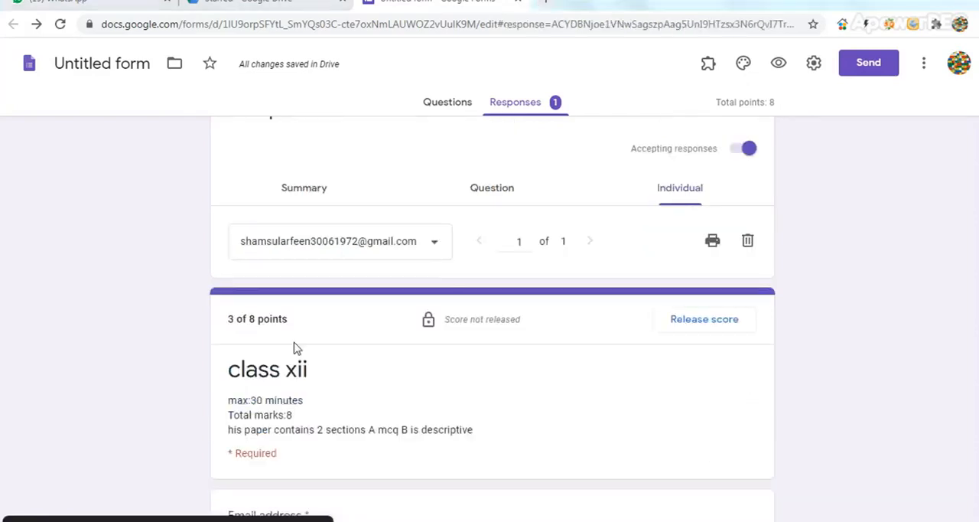
# Look over the response summary and the question view, and return to the individual response to check its total score
pyautogui.click(309, 190)
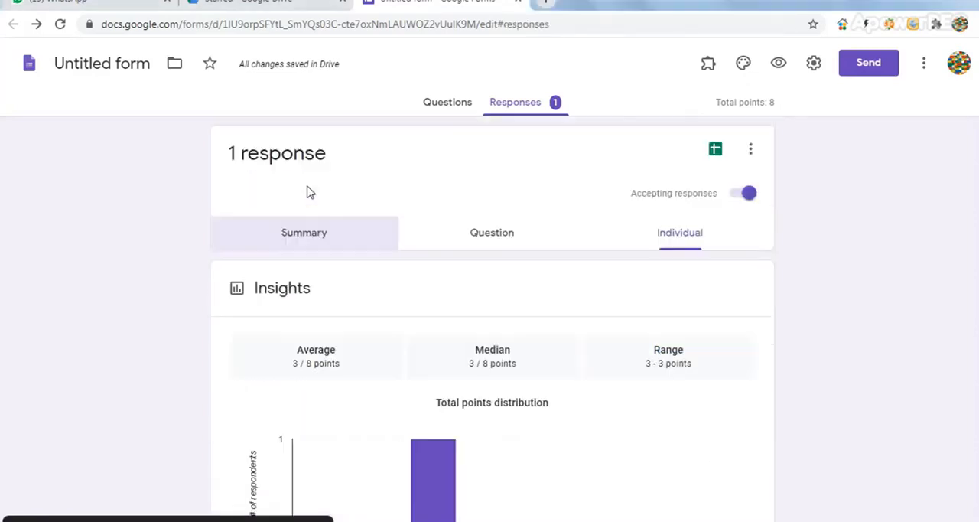
pyautogui.click(490, 233)
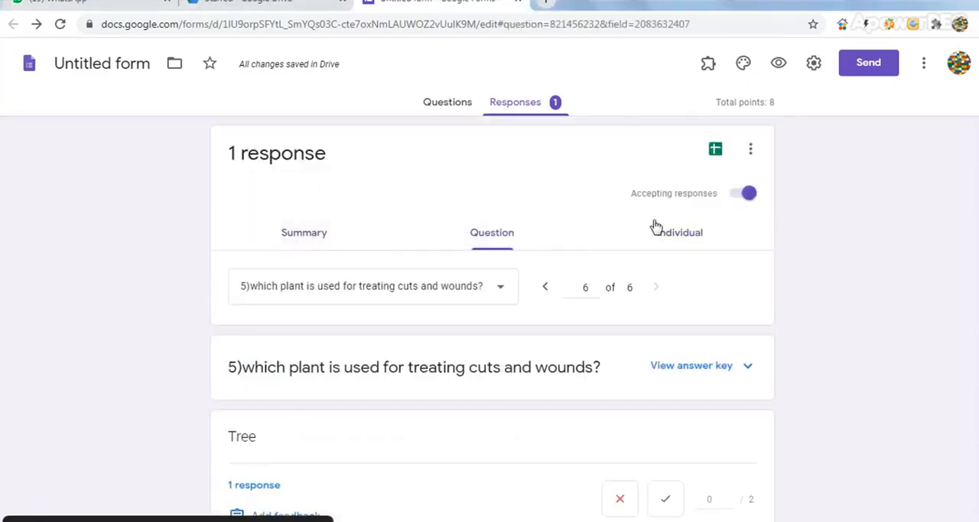
pyautogui.click(681, 239)
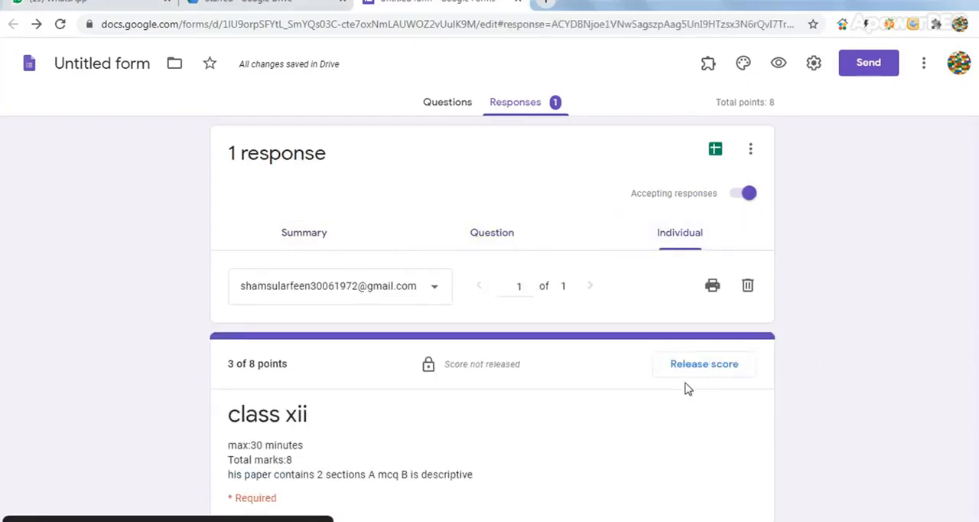
# Release the score to all respondents by email without adding a message
pyautogui.click(704, 366)
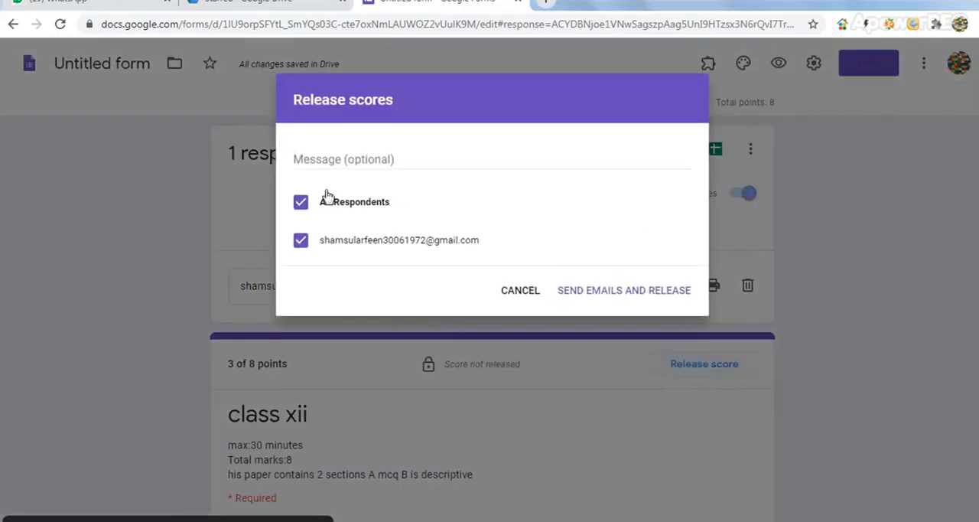
pyautogui.click(300, 203)
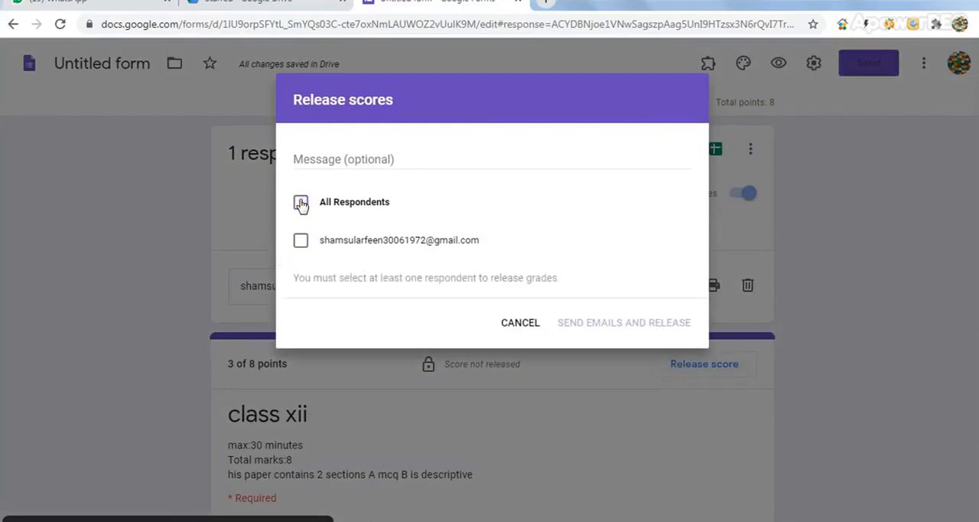
pyautogui.click(302, 243)
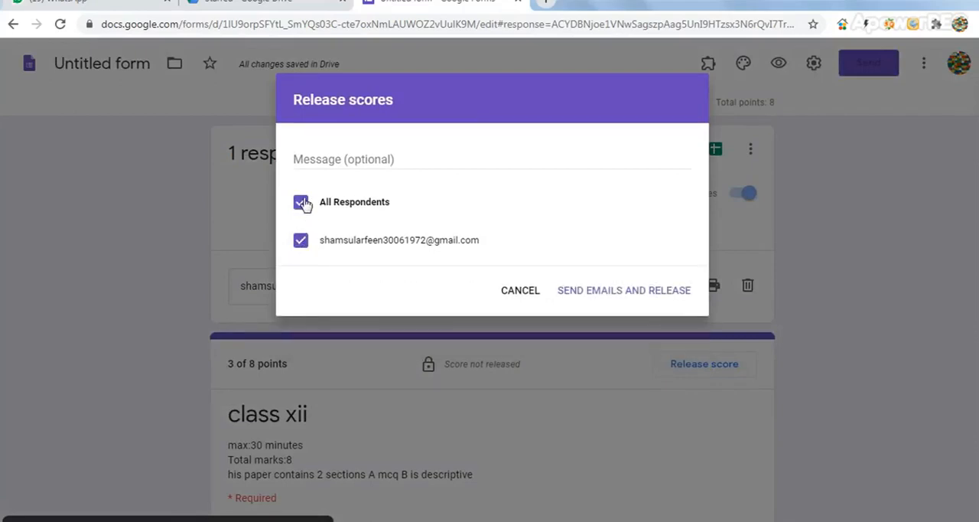
pyautogui.click(631, 292)
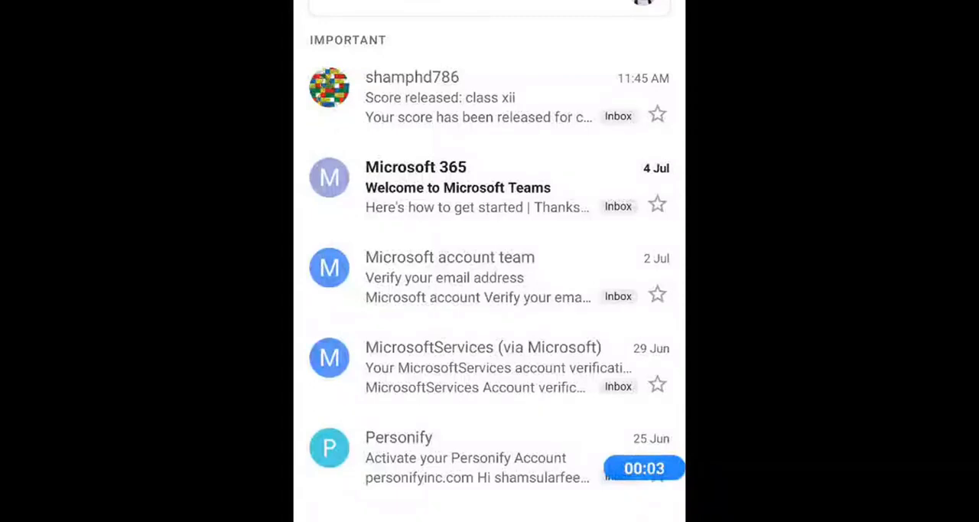
# Open the "Score released: class xii" email in the student's Gmail inbox and view the graded response
pyautogui.click(475, 97)
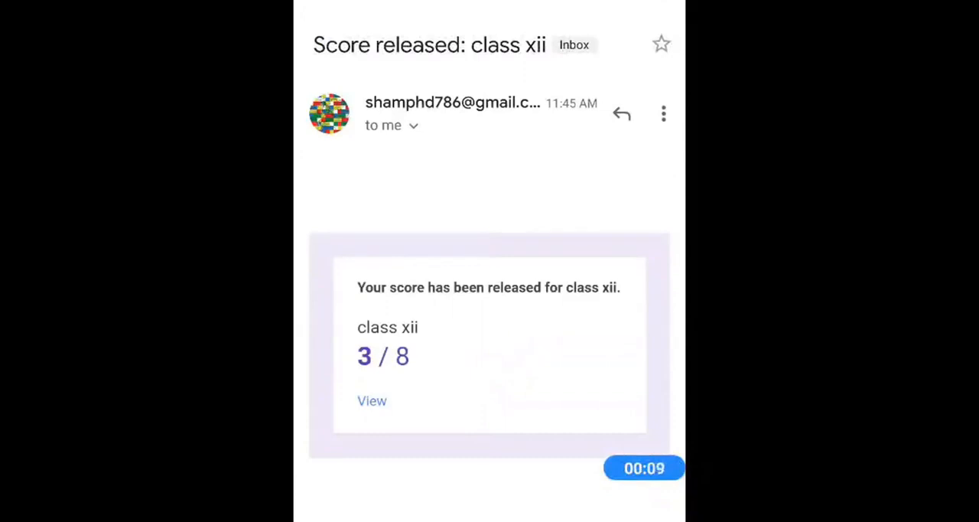
pyautogui.click(373, 401)
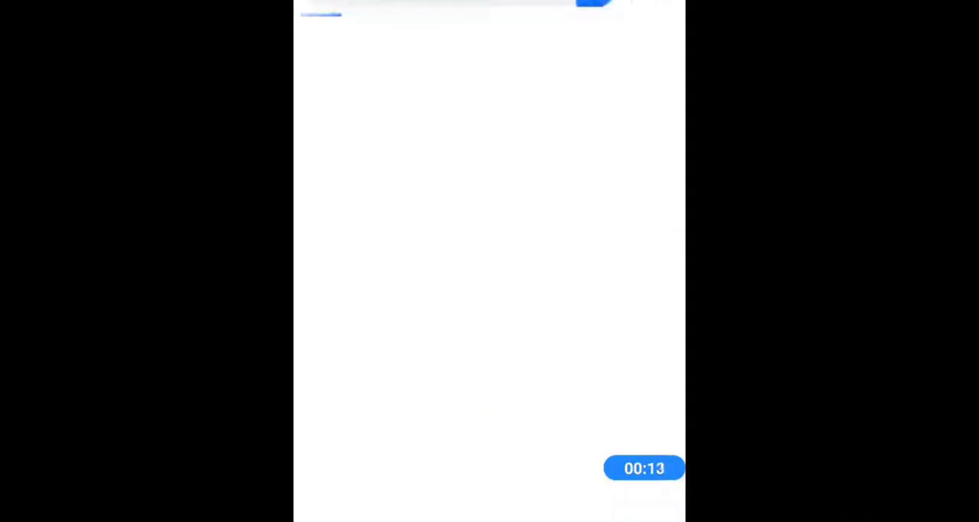
pyautogui.scroll(-6, 490, 261)
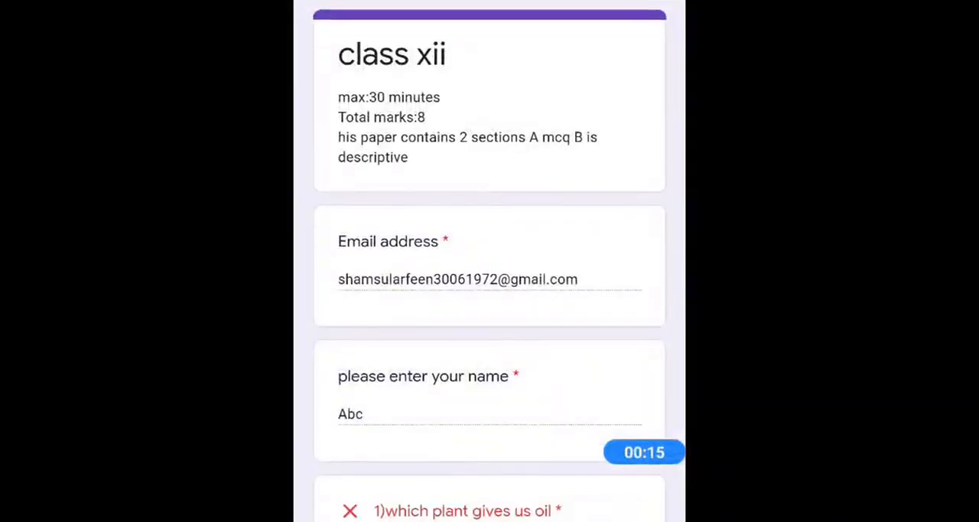
pyautogui.scroll(-7, 490, 261)
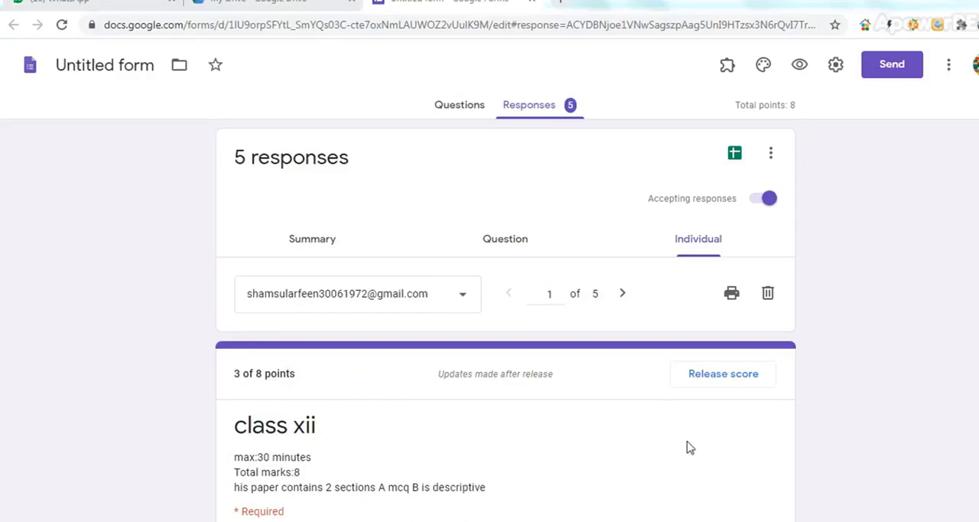
# View the form's questions, return to the individual responses and look over the list of respondents
pyautogui.click(531, 105)
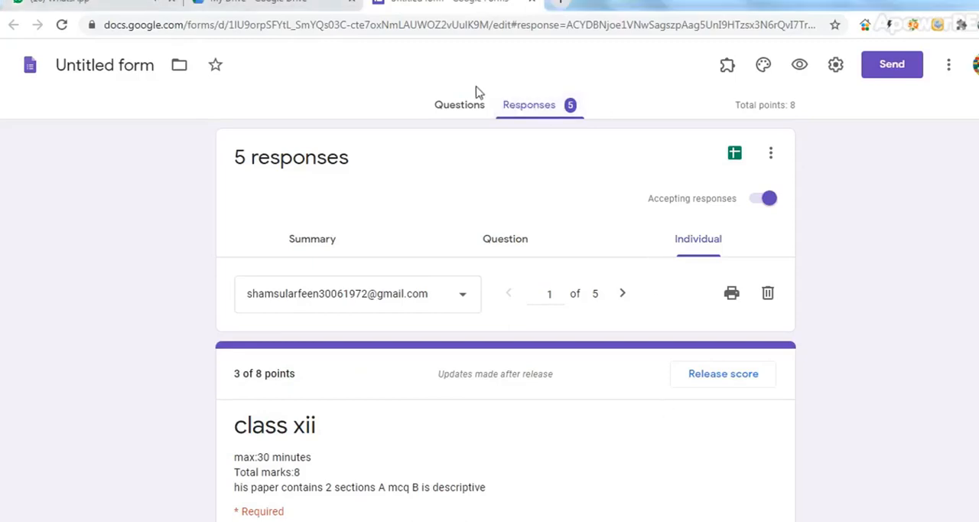
pyautogui.click(468, 103)
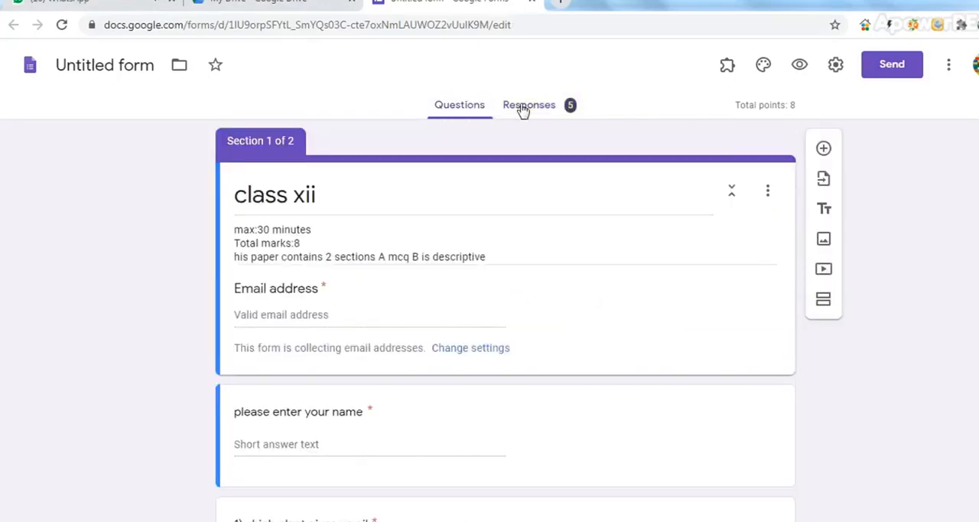
pyautogui.click(523, 110)
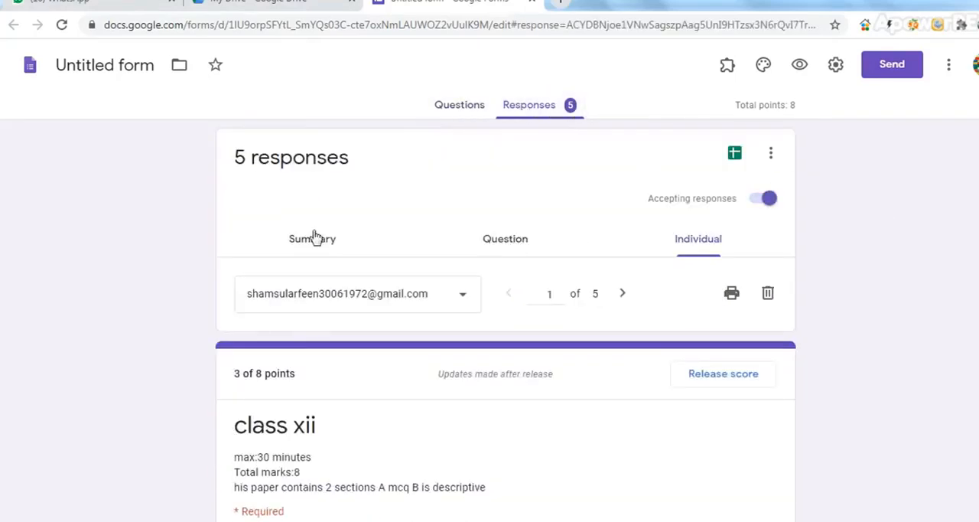
pyautogui.click(690, 240)
pyautogui.click(464, 302)
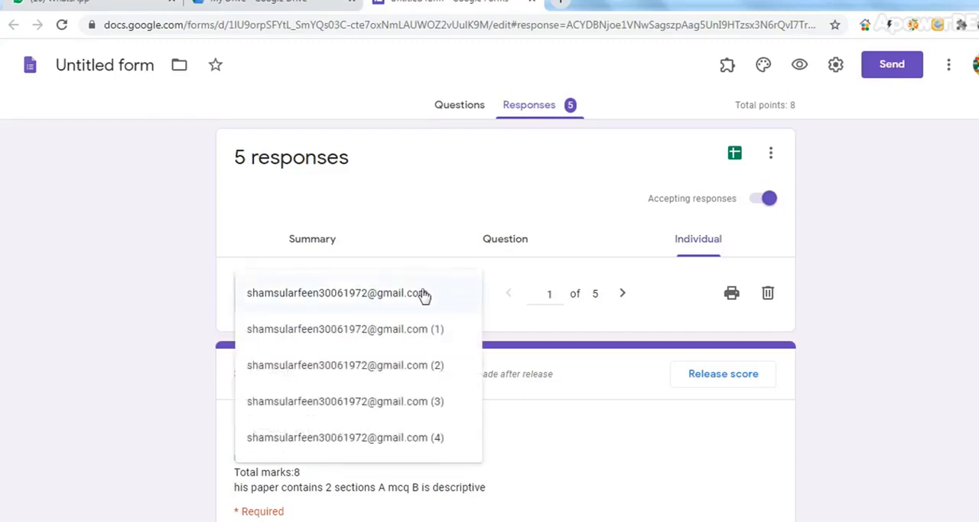
pyautogui.click(464, 230)
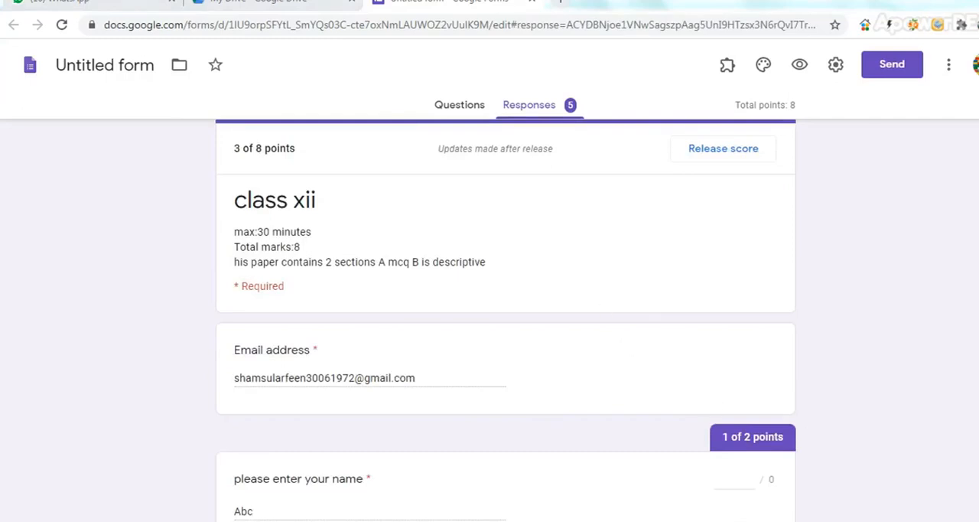
# Go through the individual responses one by one from the first to the fifth, checking each total score and release status
pyautogui.scroll(2, 647, 186)
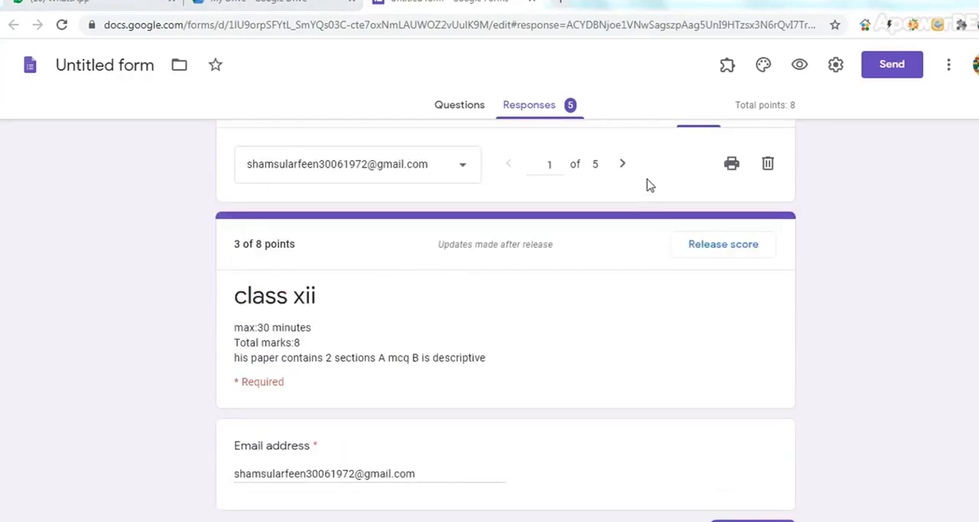
pyautogui.click(623, 165)
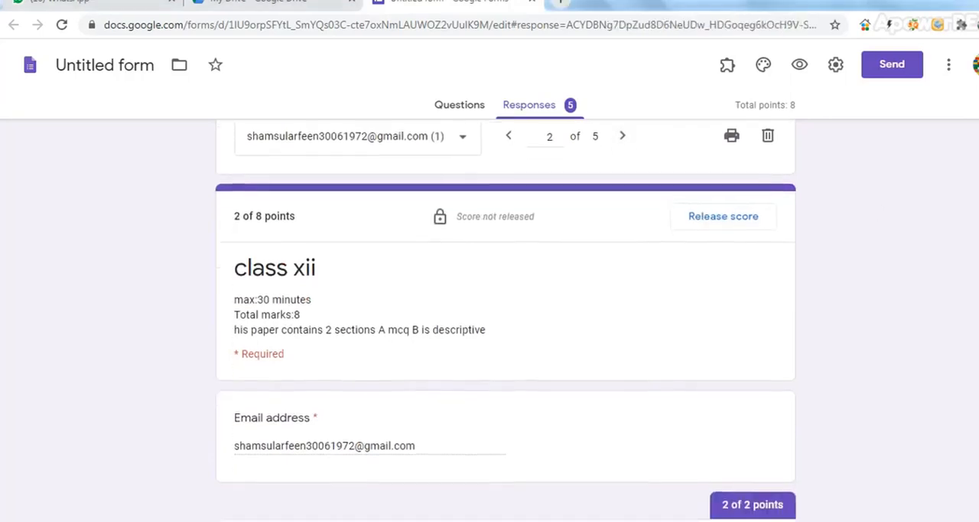
pyautogui.scroll(-1, 506, 322)
pyautogui.scroll(1, 506, 322)
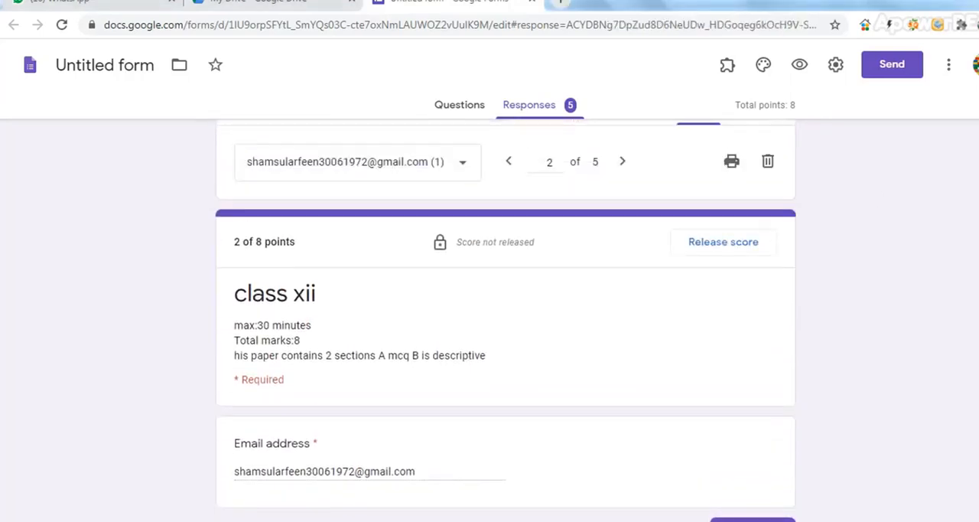
pyautogui.click(624, 165)
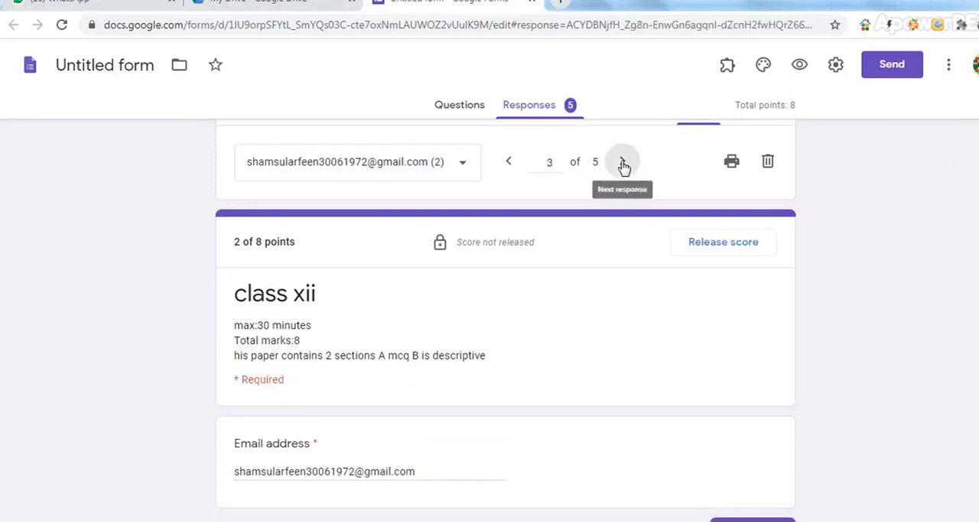
pyautogui.scroll(-2, 506, 321)
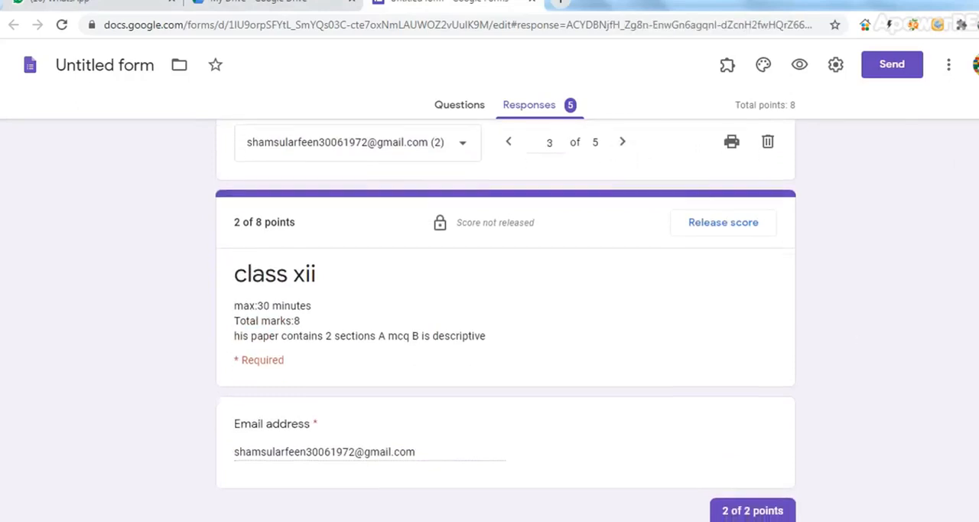
pyautogui.scroll(2, 702, 212)
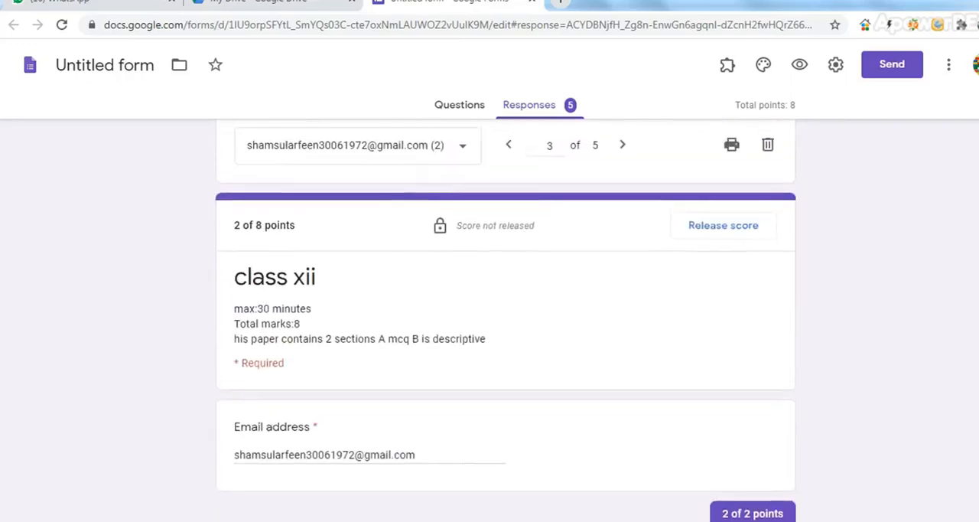
pyautogui.click(626, 155)
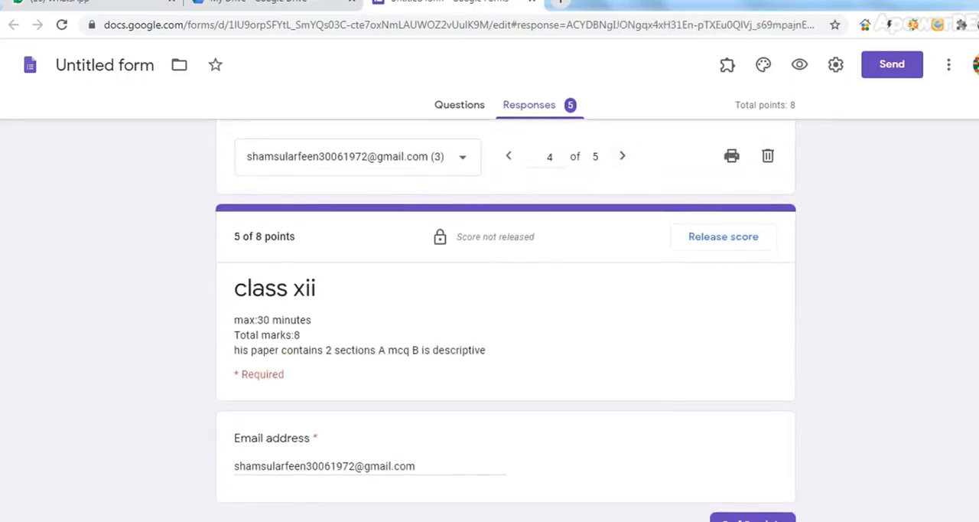
pyautogui.scroll(-2, 506, 321)
pyautogui.scroll(2, 506, 321)
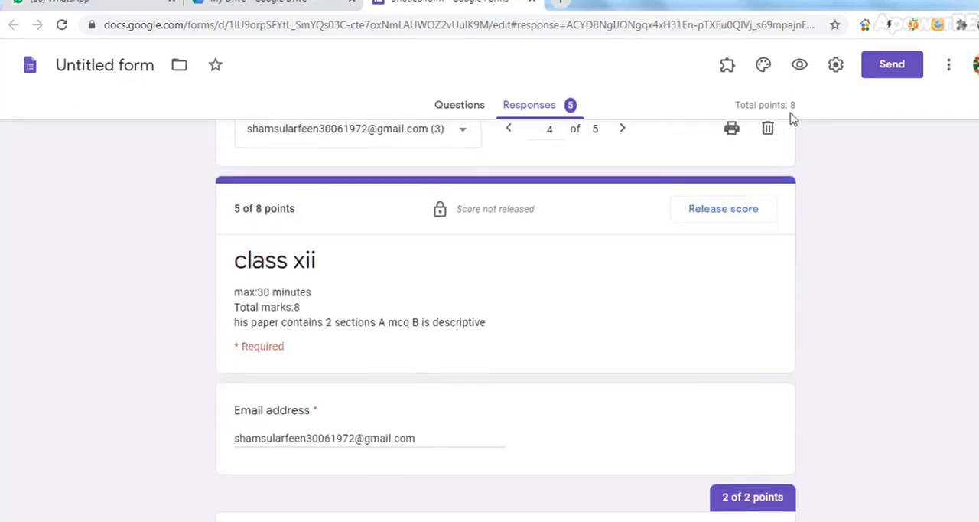
pyautogui.click(621, 134)
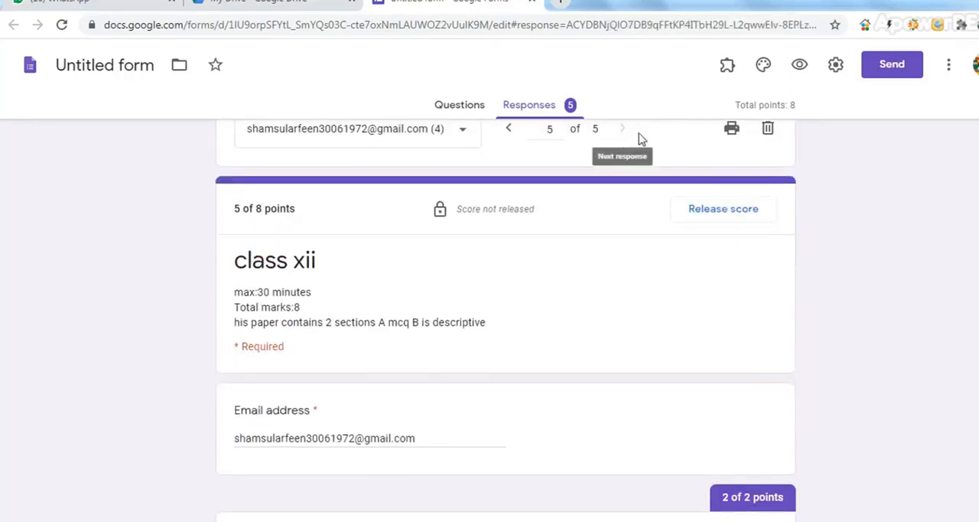
# Review the fifth response from its total score through the multiple-choice answers to the Section-B descriptive answers
pyautogui.scroll(-3, 506, 321)
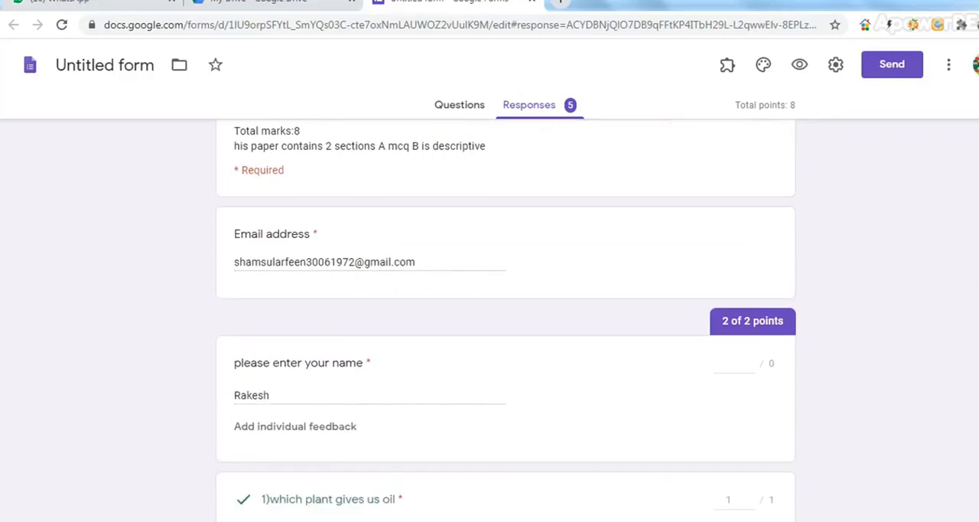
pyautogui.scroll(3, 506, 321)
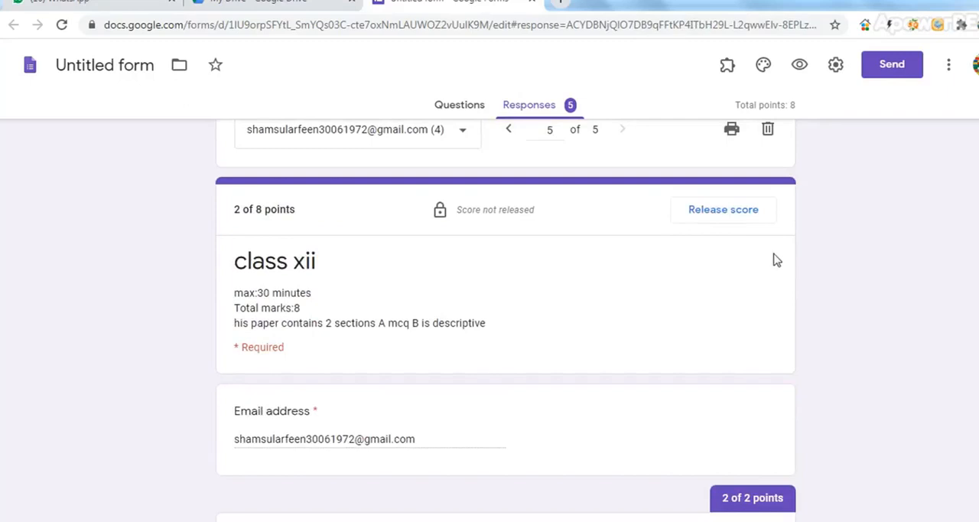
pyautogui.scroll(2, 975, 162)
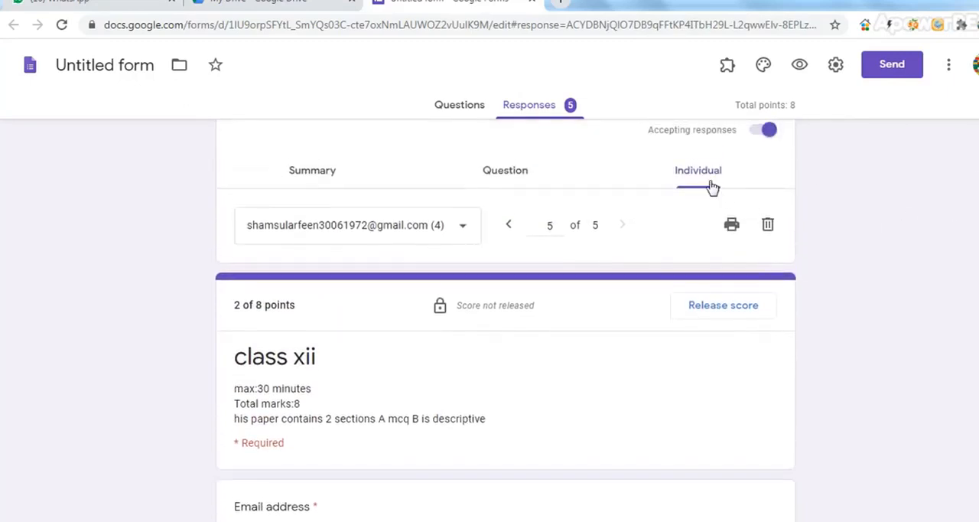
pyautogui.scroll(-2, 506, 320)
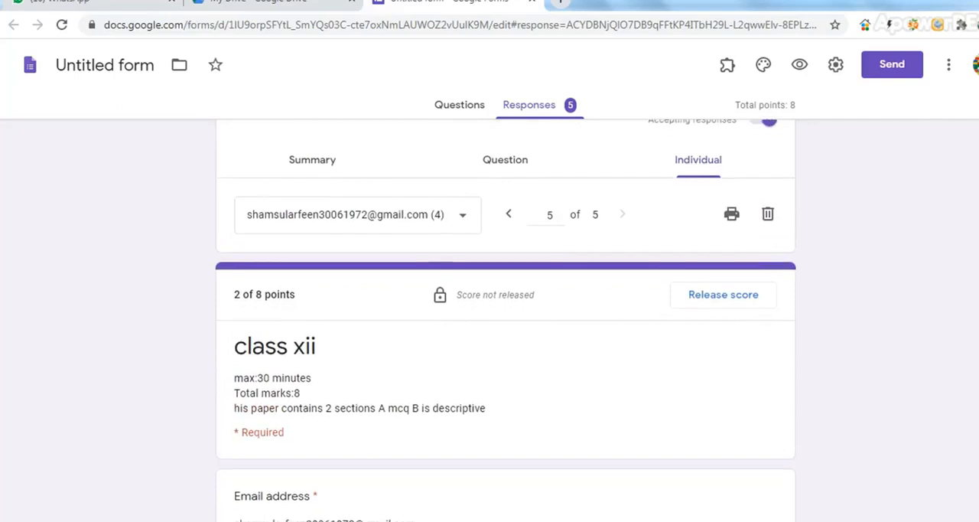
pyautogui.scroll(-4, 506, 320)
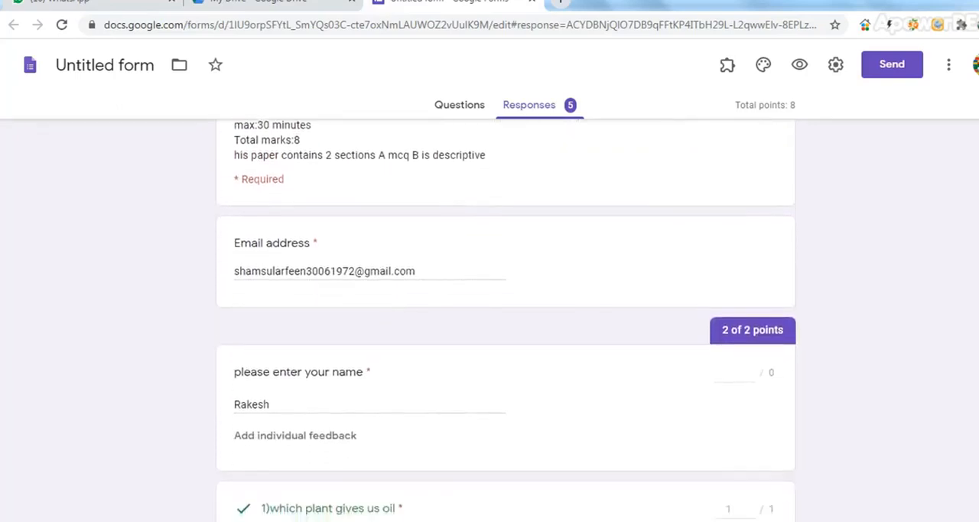
pyautogui.scroll(-1, 505, 320)
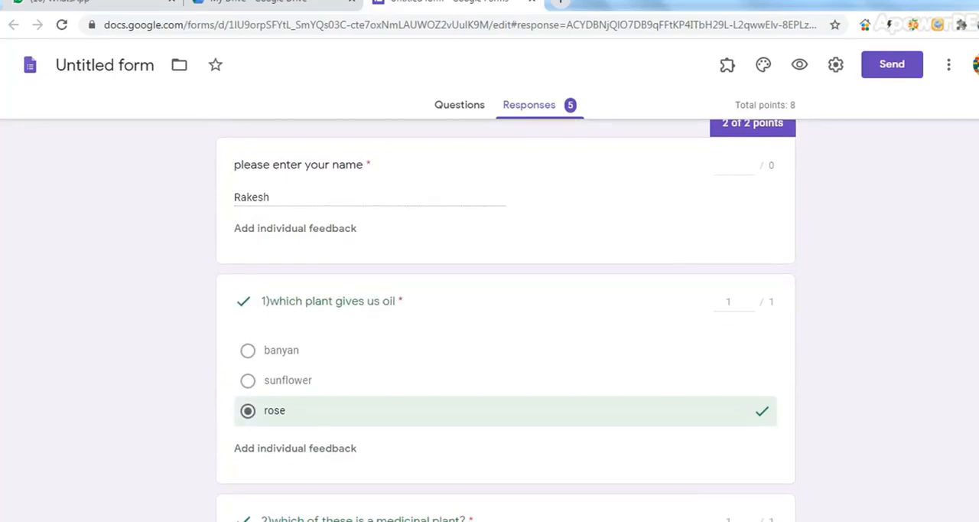
pyautogui.scroll(-1, 506, 320)
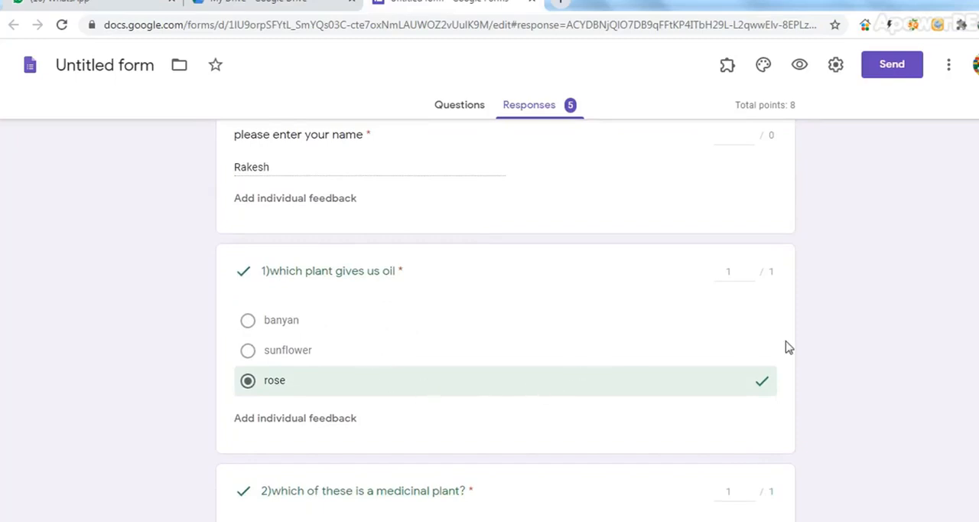
pyautogui.scroll(-3, 505, 322)
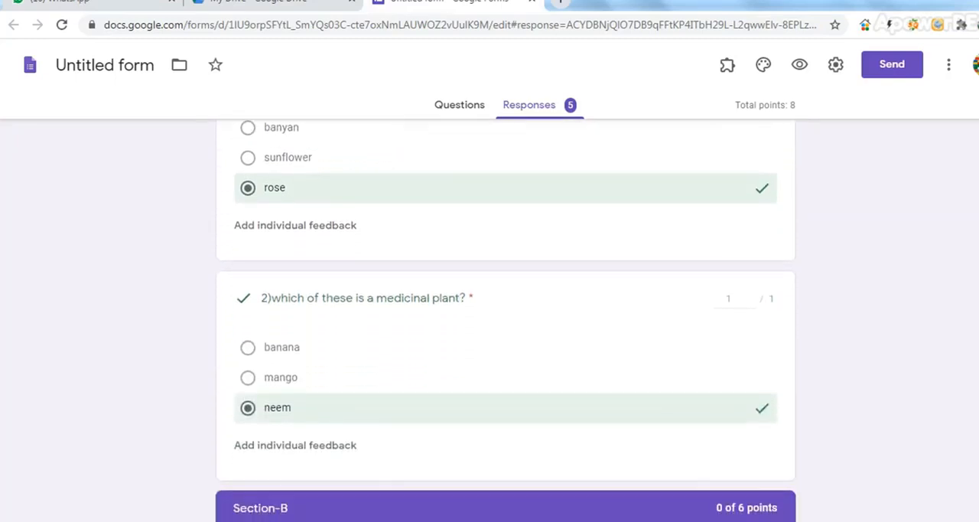
pyautogui.scroll(-1, 505, 322)
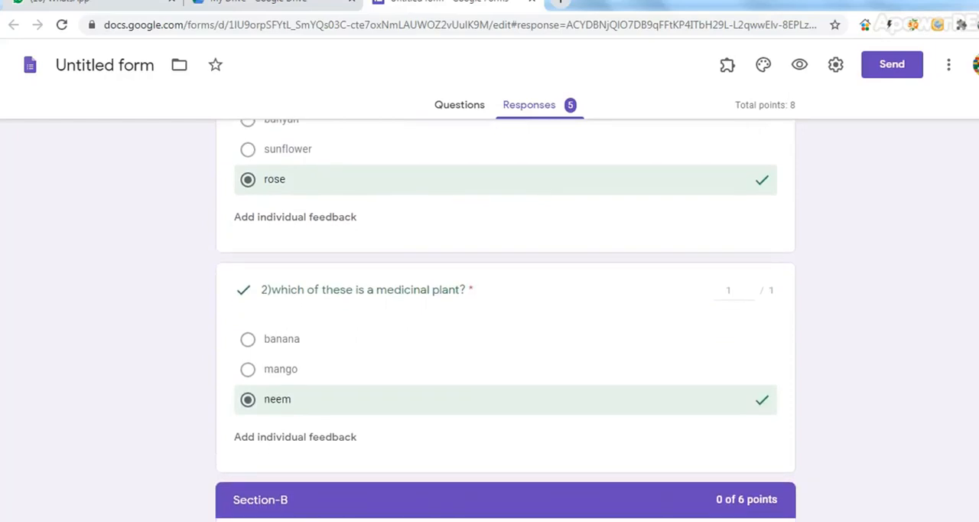
pyautogui.scroll(2, 505, 321)
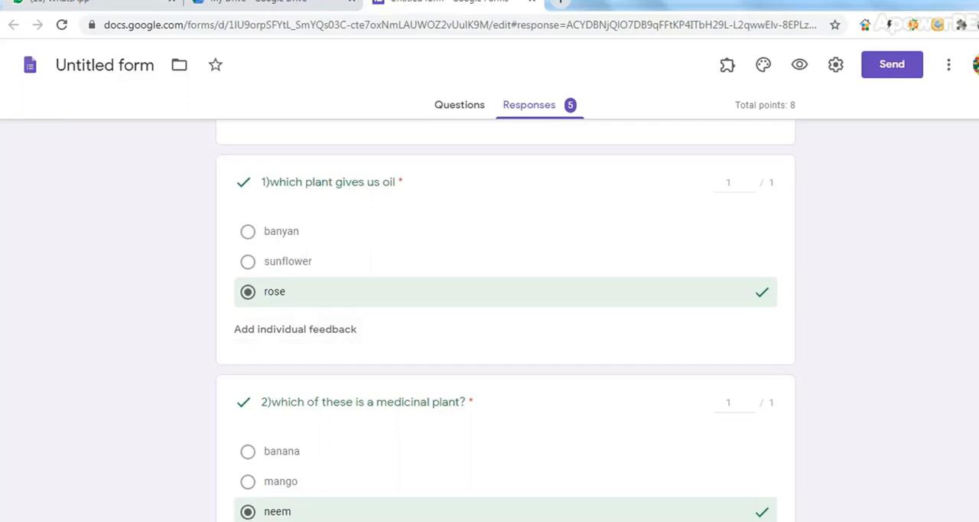
pyautogui.scroll(-3, 505, 322)
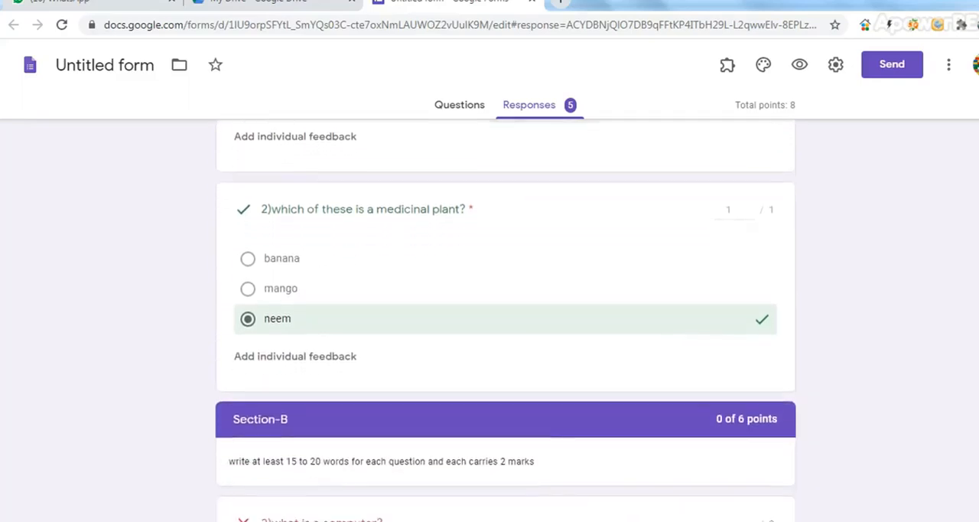
pyautogui.scroll(-3, 505, 321)
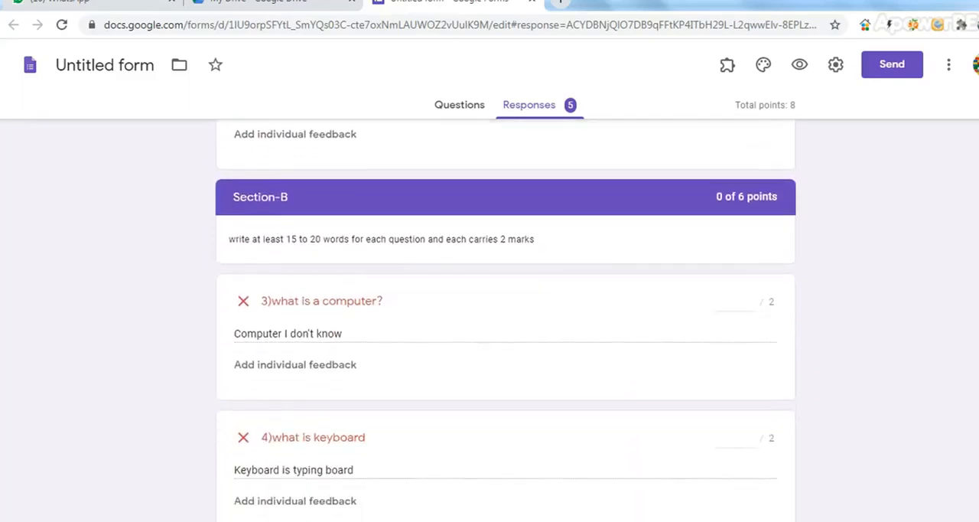
# Grade the fifth response with 0 points for "what is a computer?" and 1 point for "what is keyboard"
pyautogui.scroll(-1, 505, 321)
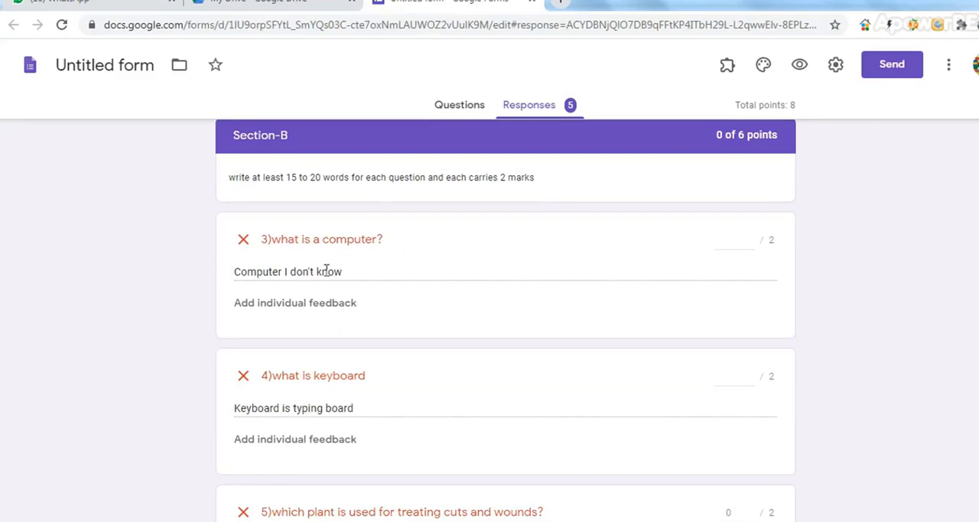
pyautogui.click(750, 244)
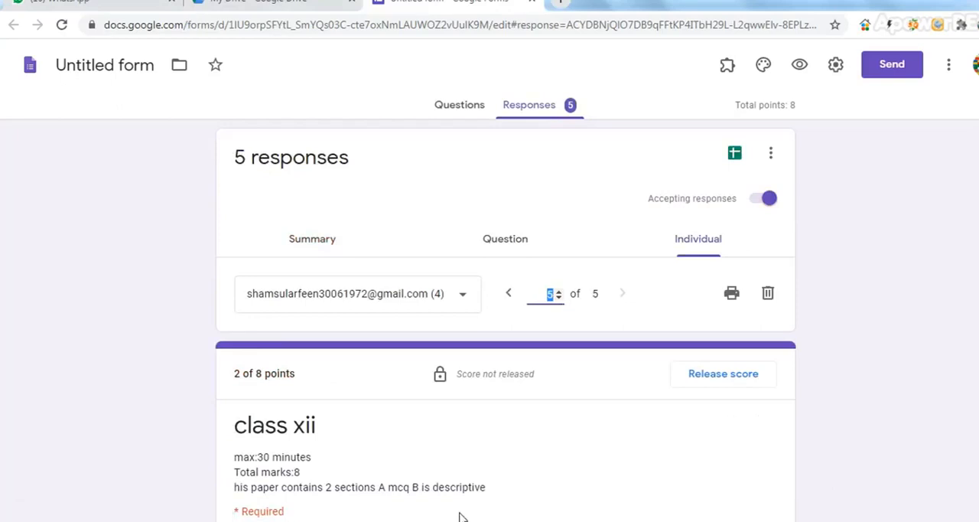
pyautogui.scroll(-10, 505, 322)
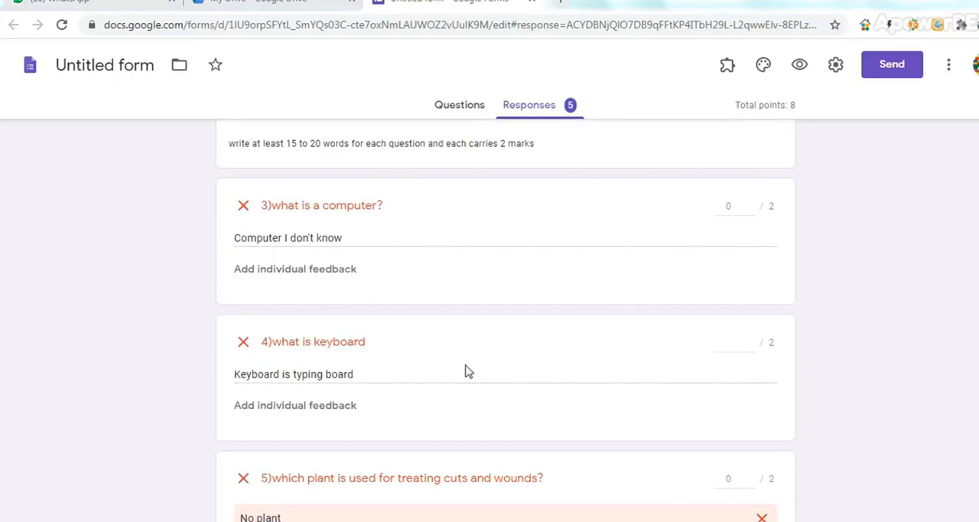
pyautogui.click(750, 340)
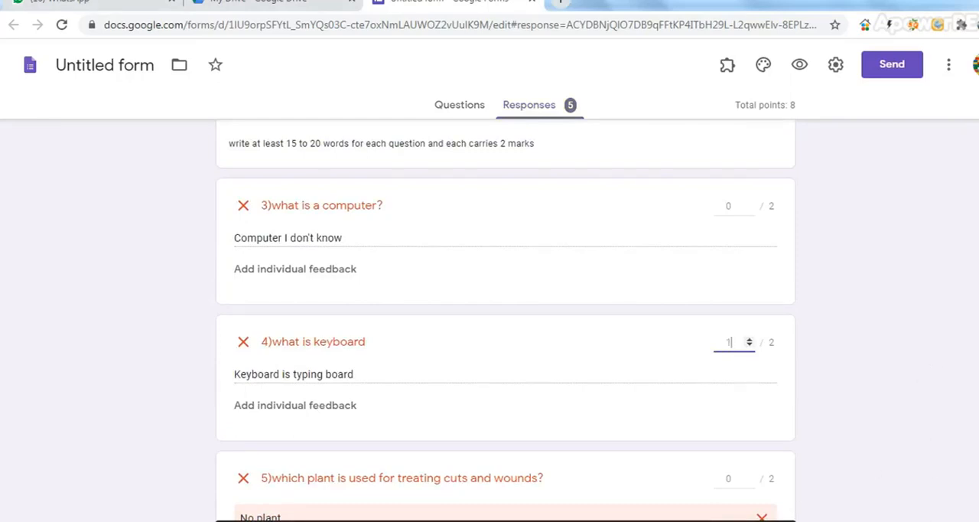
# Leave "which plant is used for treating cuts and wounds?" at 0 points, save the fifth response's grades and check its total score
pyautogui.scroll(-2, 924, 434)
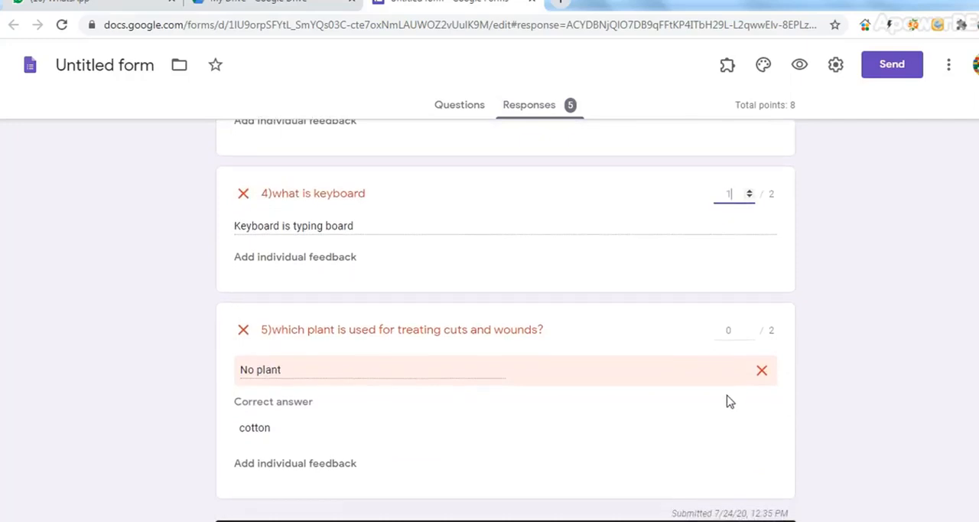
pyautogui.click(750, 328)
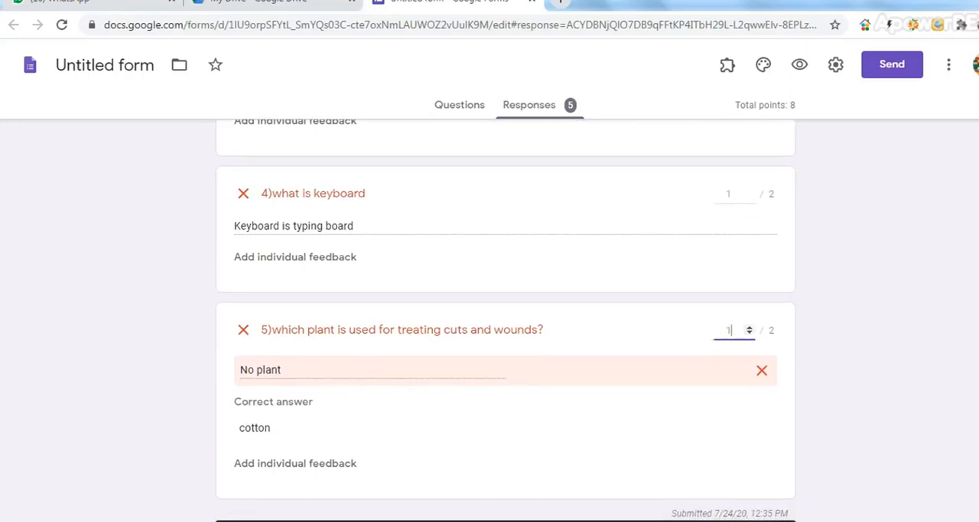
pyautogui.scroll(-1, 505, 321)
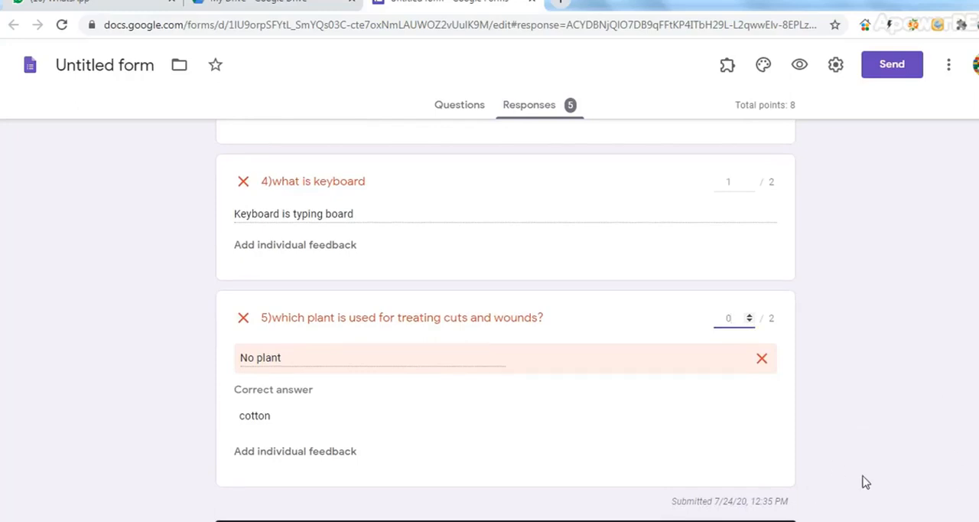
pyautogui.click(765, 520)
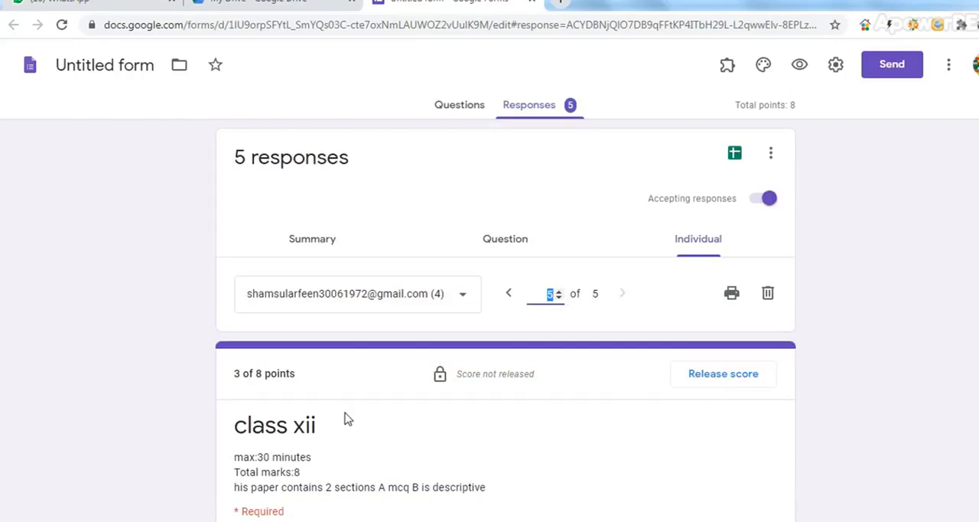
pyautogui.scroll(-5, 367, 445)
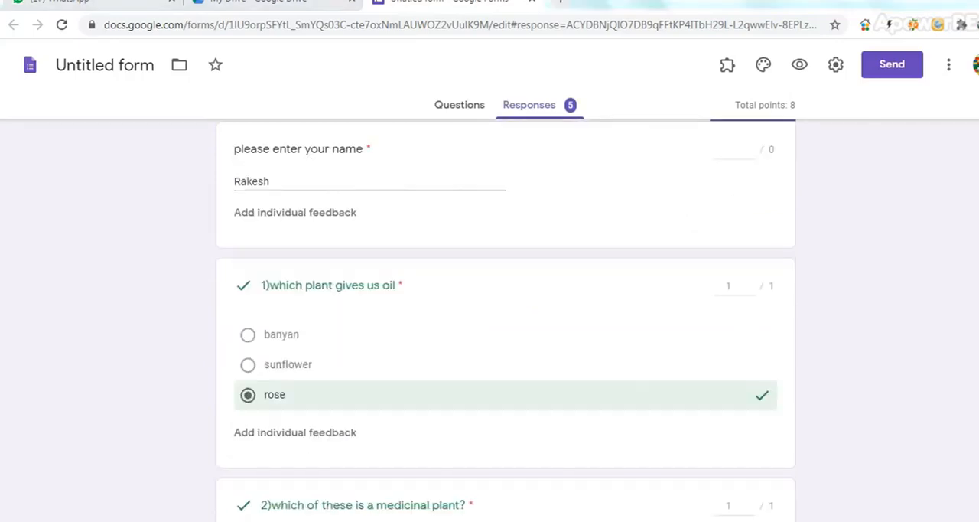
# Review the fifth response's graded answers, from its total score through the multiple-choice questions to the end of Section-B
pyautogui.scroll(5, 505, 321)
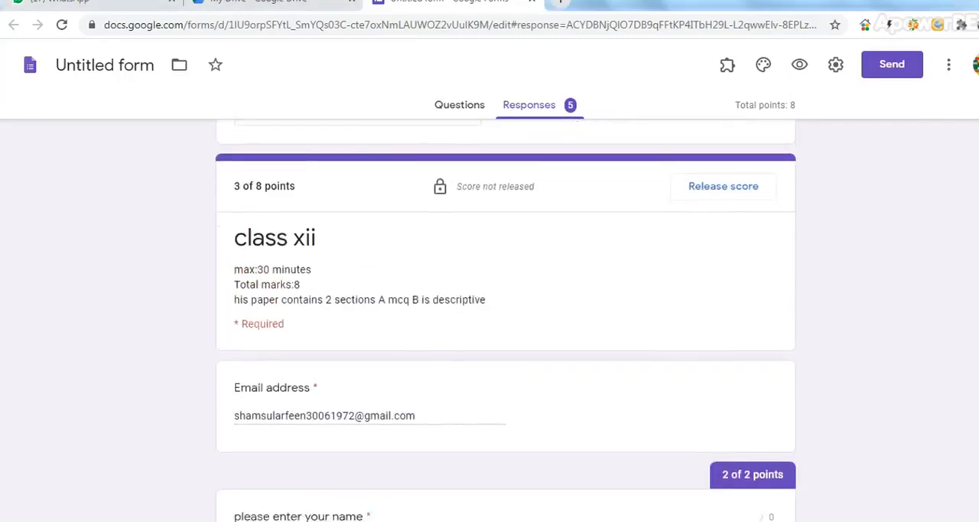
pyautogui.scroll(-5, 505, 321)
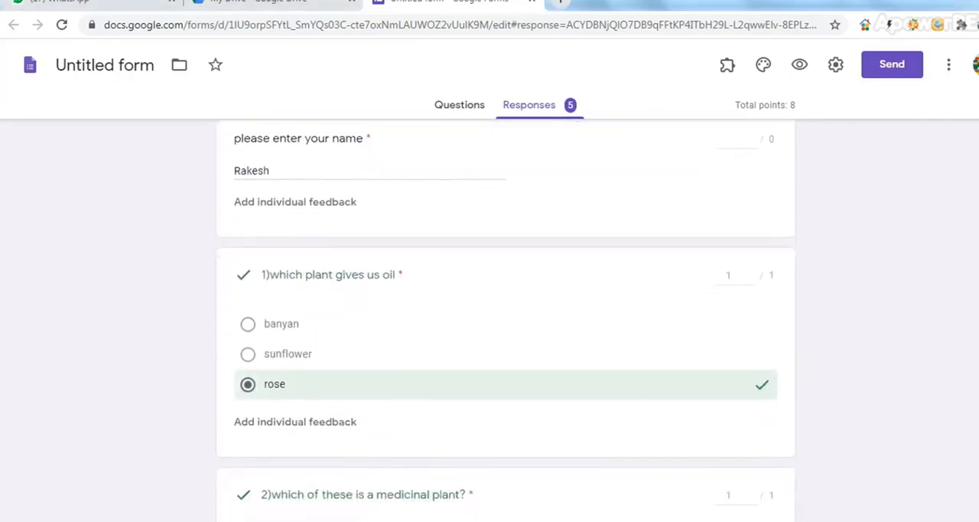
pyautogui.scroll(-3, 505, 322)
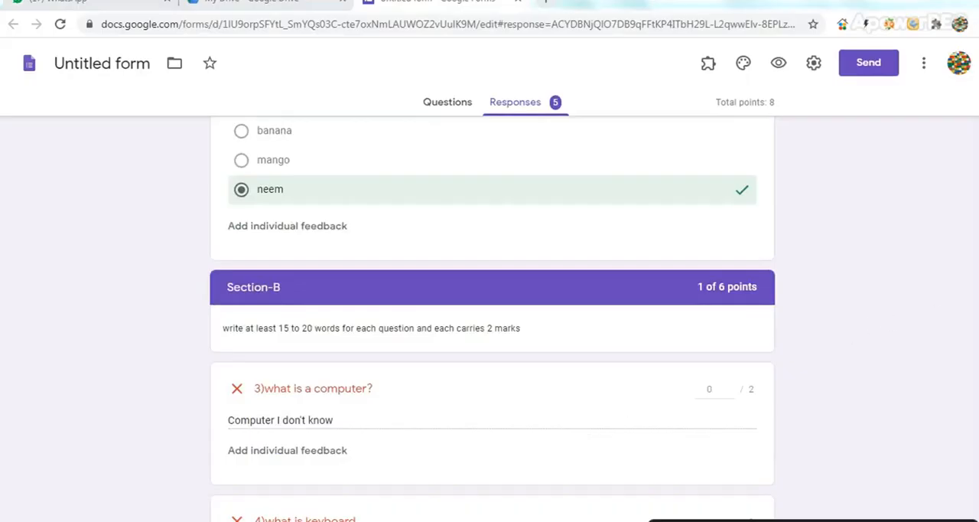
pyautogui.scroll(-1, 493, 319)
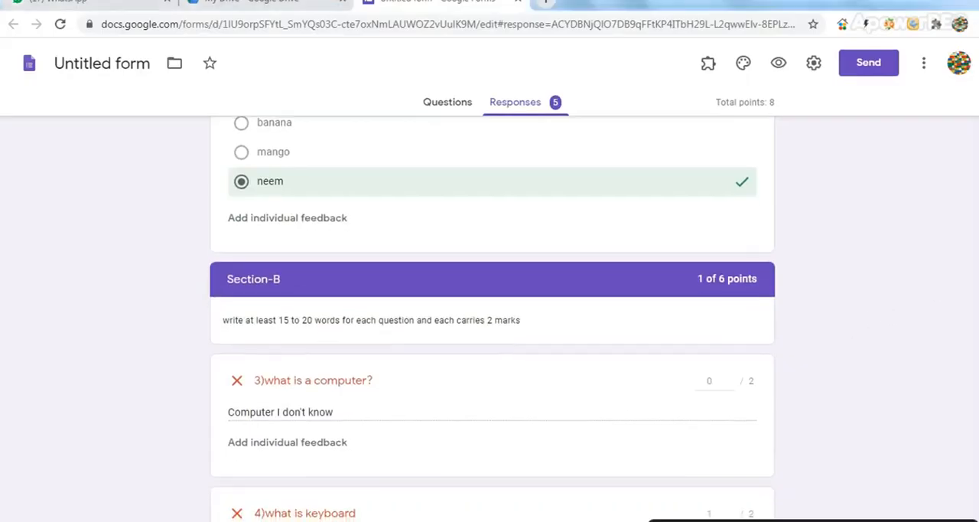
pyautogui.scroll(-1, 494, 317)
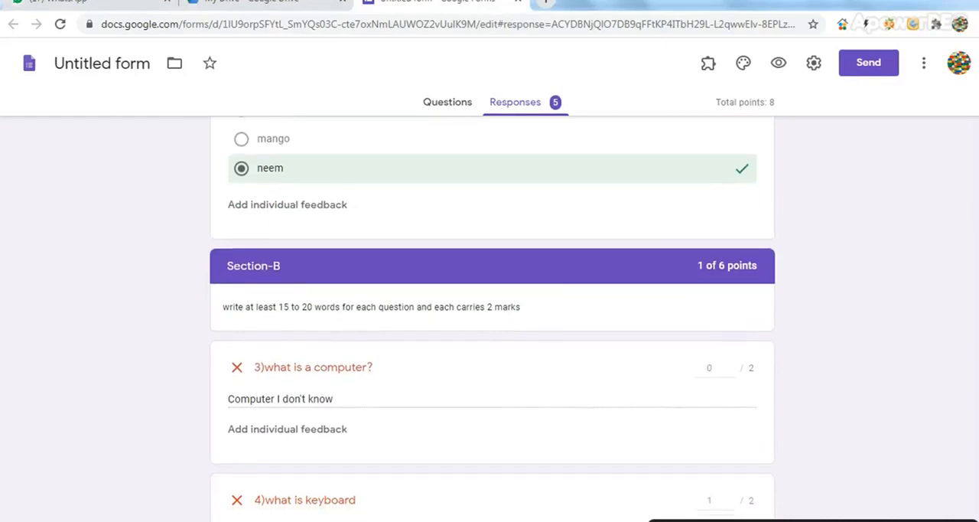
pyautogui.scroll(-1, 494, 315)
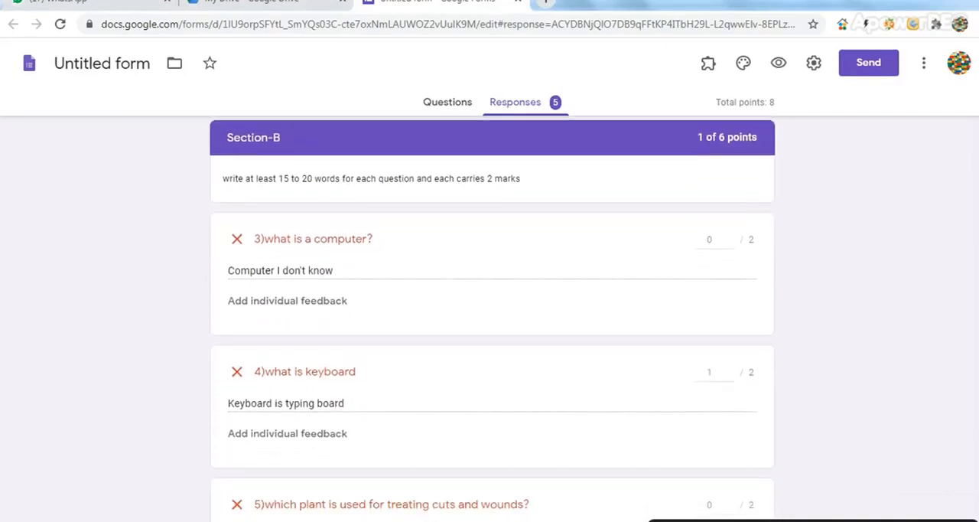
pyautogui.scroll(-2, 493, 317)
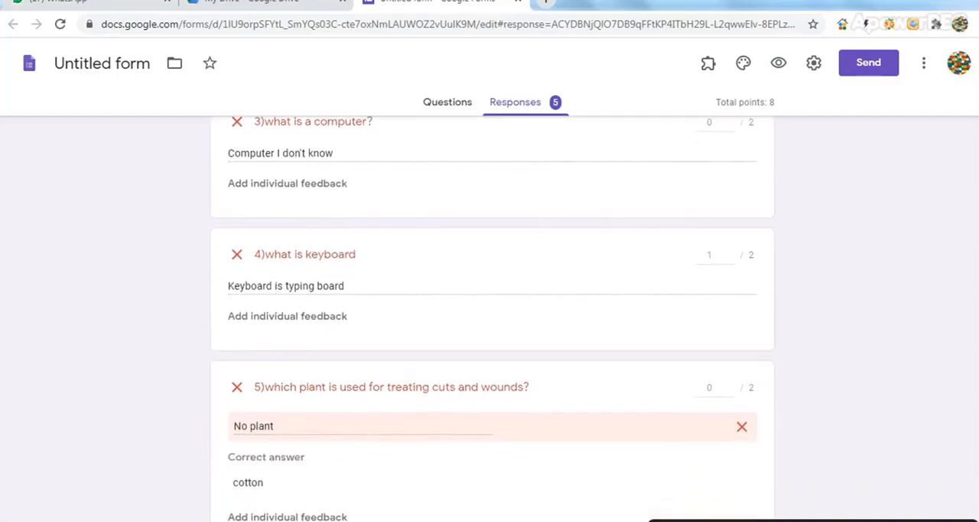
pyautogui.scroll(-1, 494, 314)
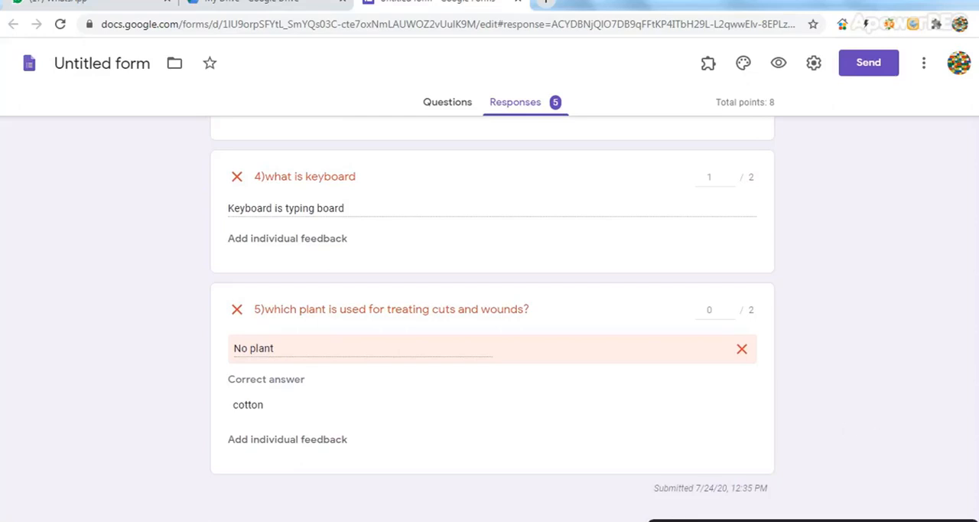
# Release the fifth response's score to that respondent only, sending the notification email without a message
pyautogui.scroll(10, 493, 318)
pyautogui.scroll(1, 837, 332)
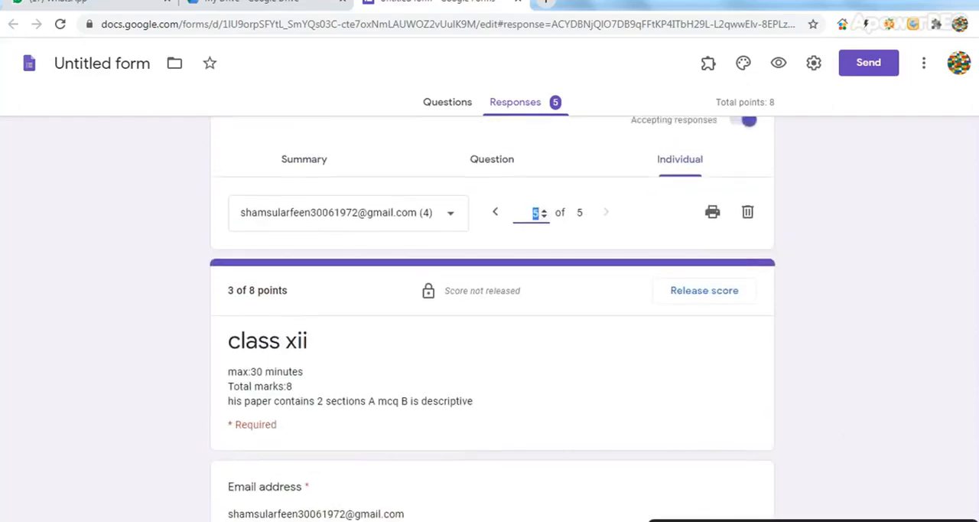
pyautogui.scroll(-1, 837, 332)
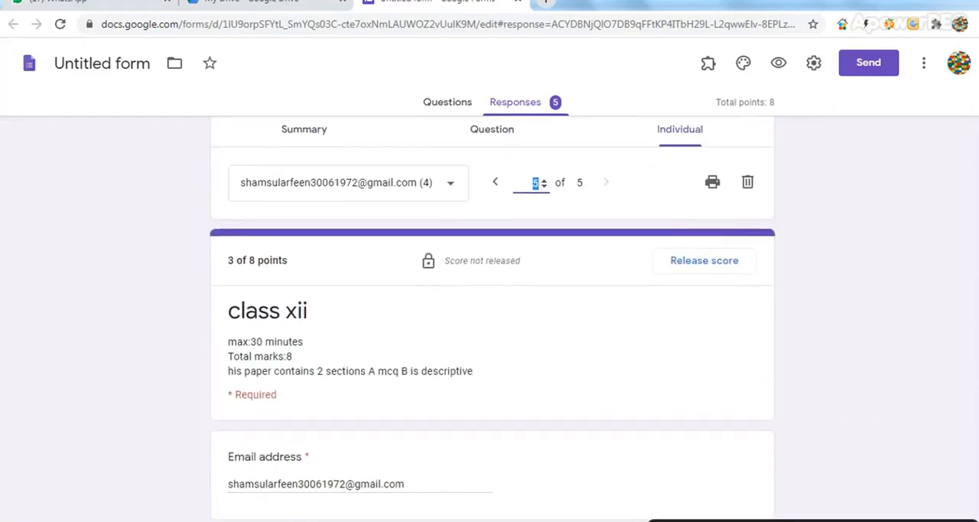
pyautogui.scroll(-2, 822, 378)
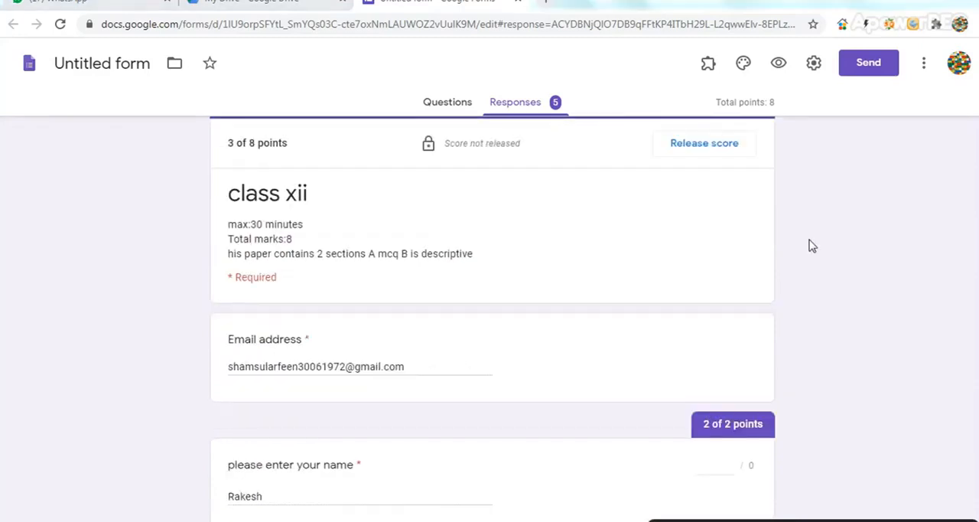
pyautogui.click(698, 145)
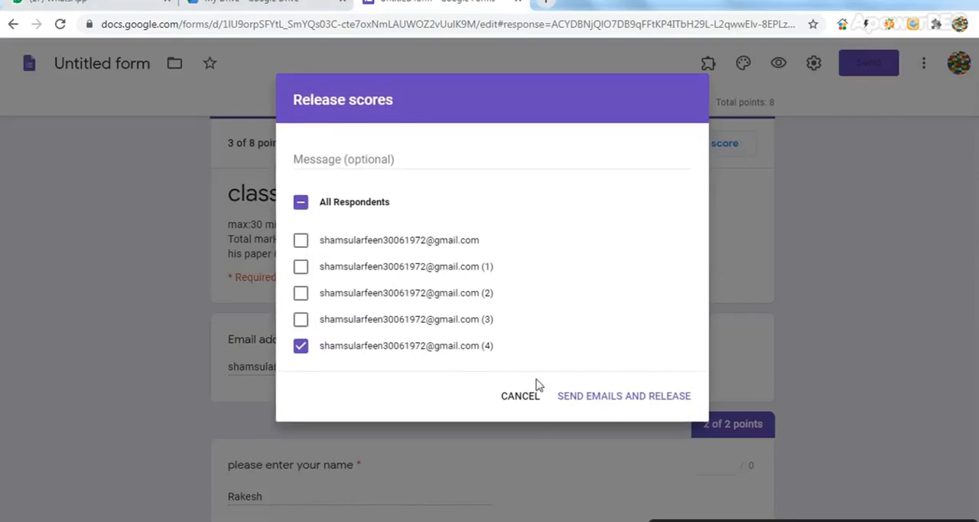
pyautogui.click(584, 398)
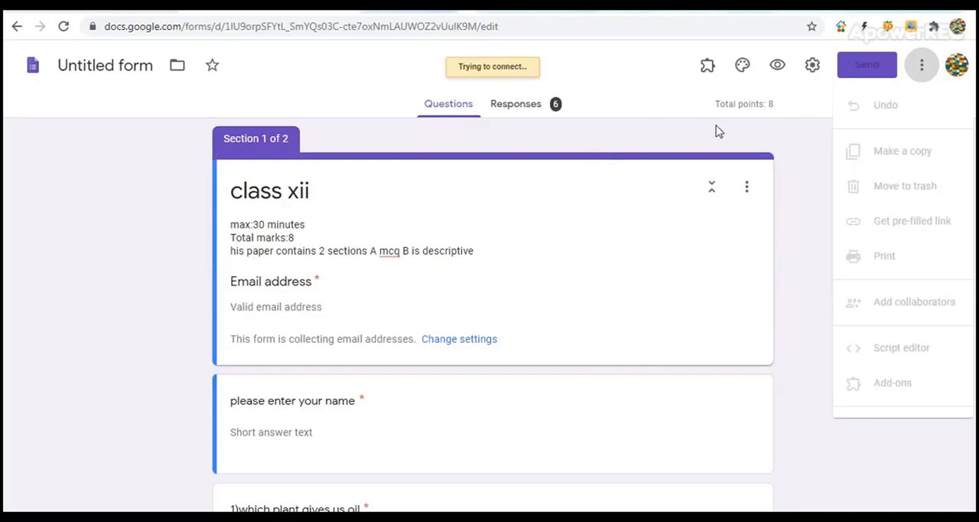
# Start printing the class xii form with Save as PDF as the destination
pyautogui.click(924, 68)
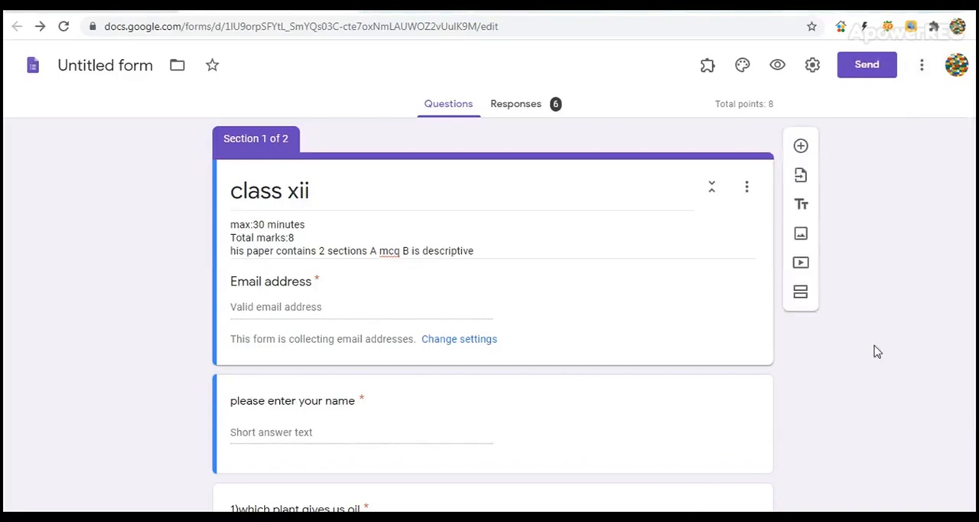
pyautogui.click(922, 68)
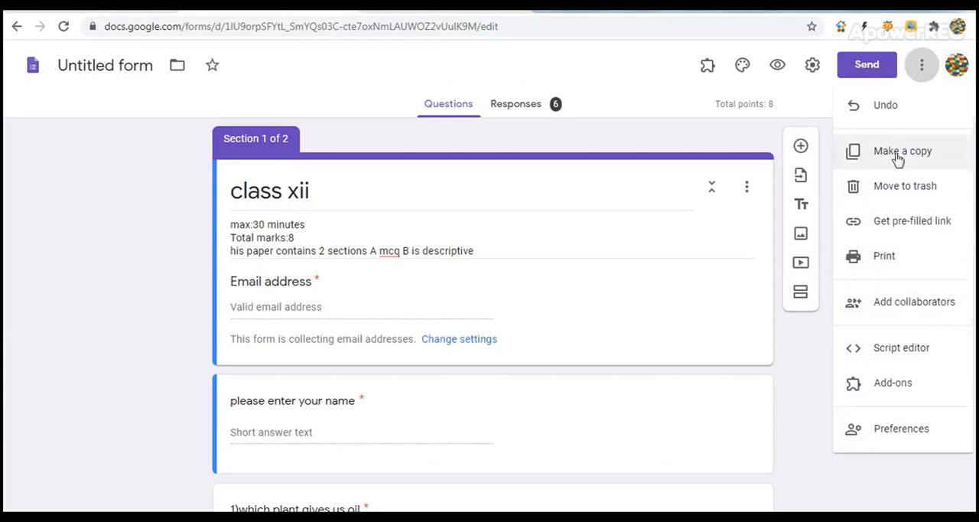
pyautogui.click(891, 259)
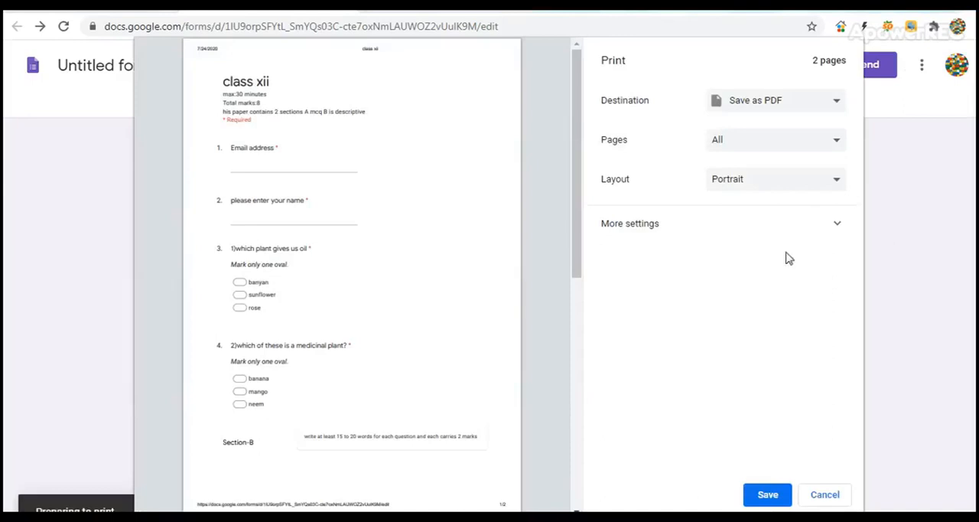
pyautogui.click(838, 103)
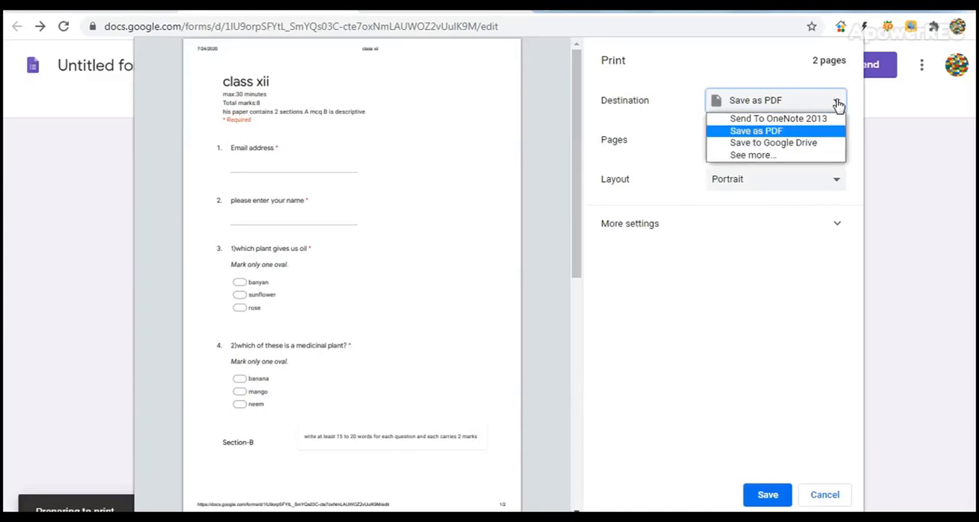
pyautogui.click(782, 132)
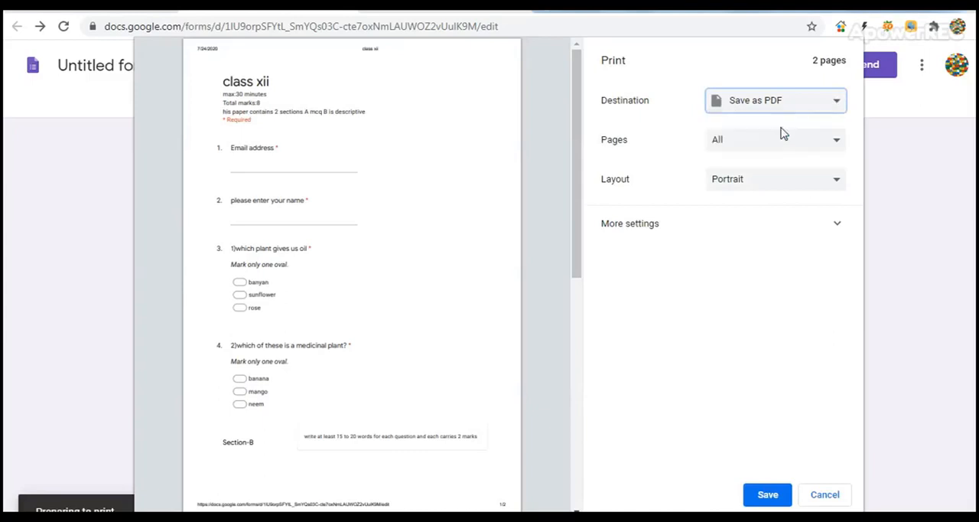
# Save the form's PDF as "Untitled form - Google Forms3" in the digital presentation folder
pyautogui.click(769, 495)
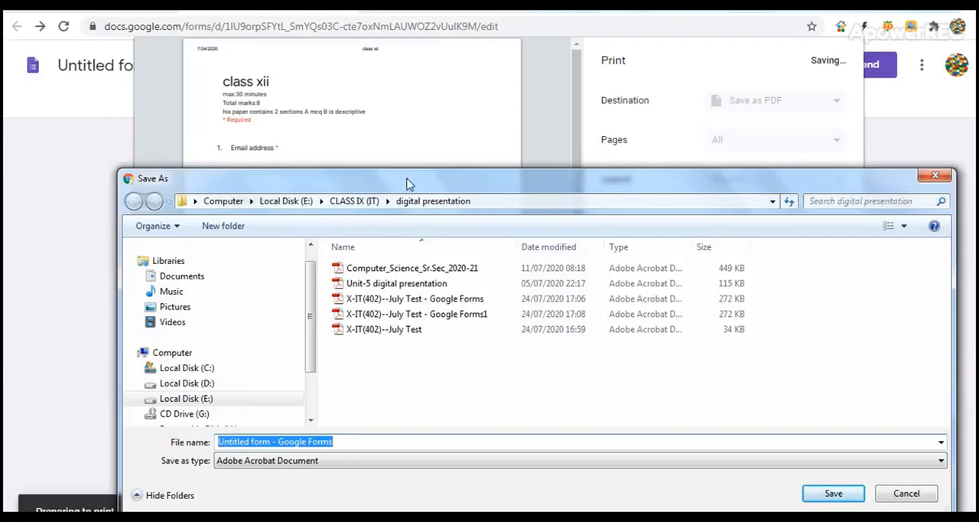
pyautogui.moveTo(410, 186); pyautogui.dragTo(408, 152)
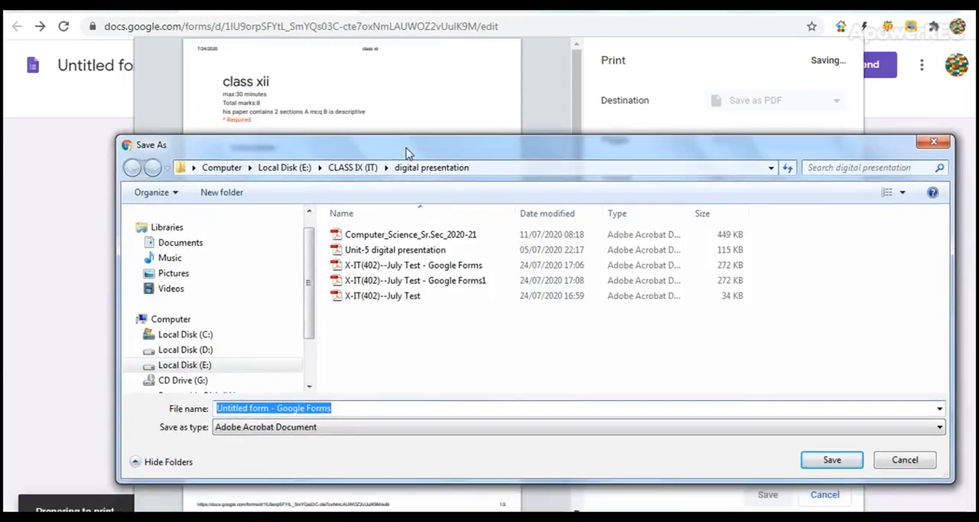
pyautogui.click(351, 407)
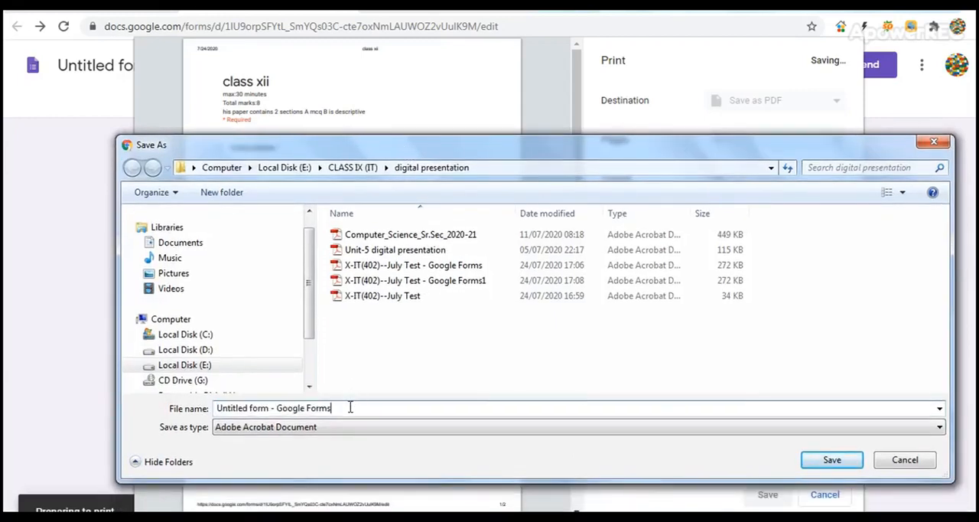
pyautogui.write('3')
pyautogui.click(833, 461)
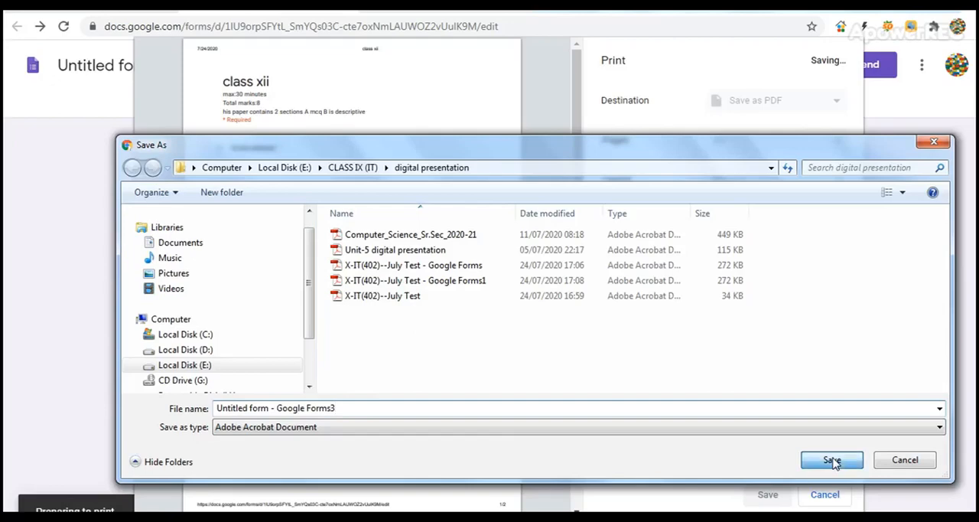